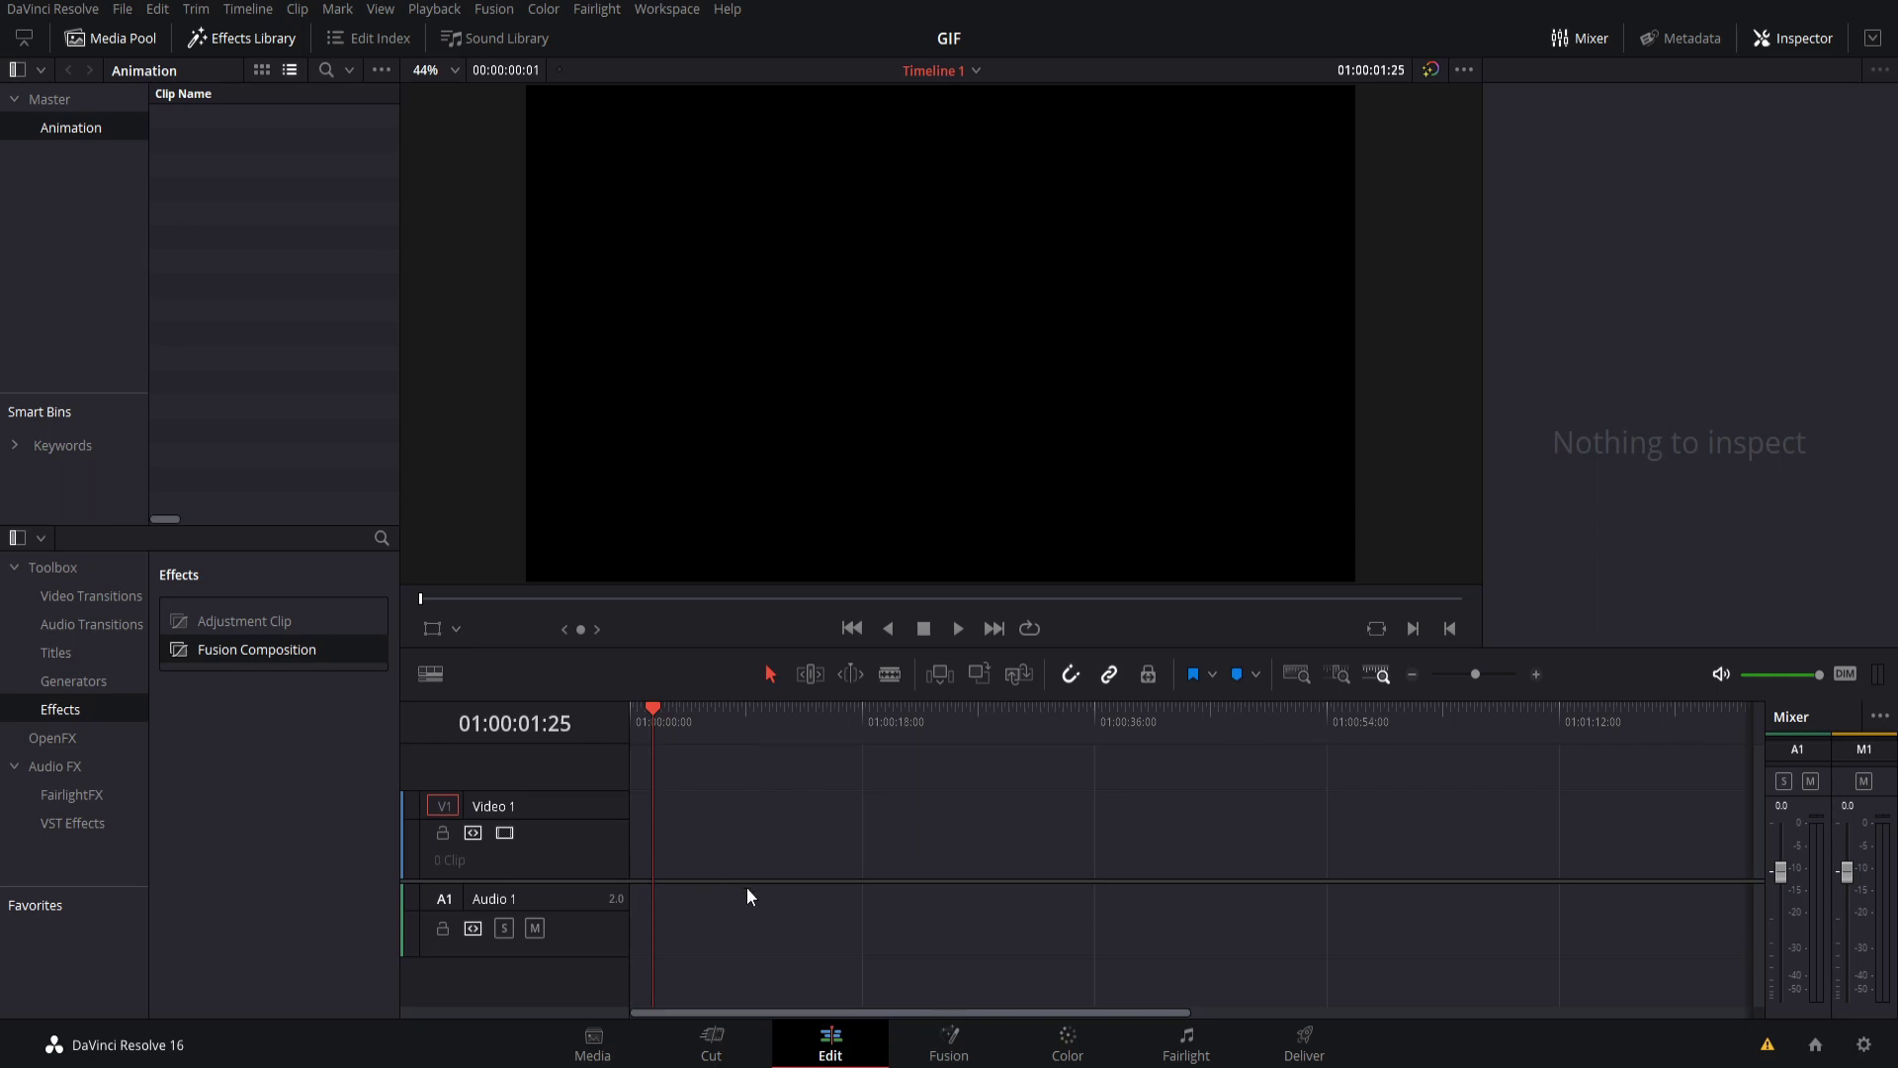
- Upload squid.gif (600×450, 48 frames) to ezgif.com's GIF frame splitter
{"action": "left_click", "coordinate": [687, 964]}
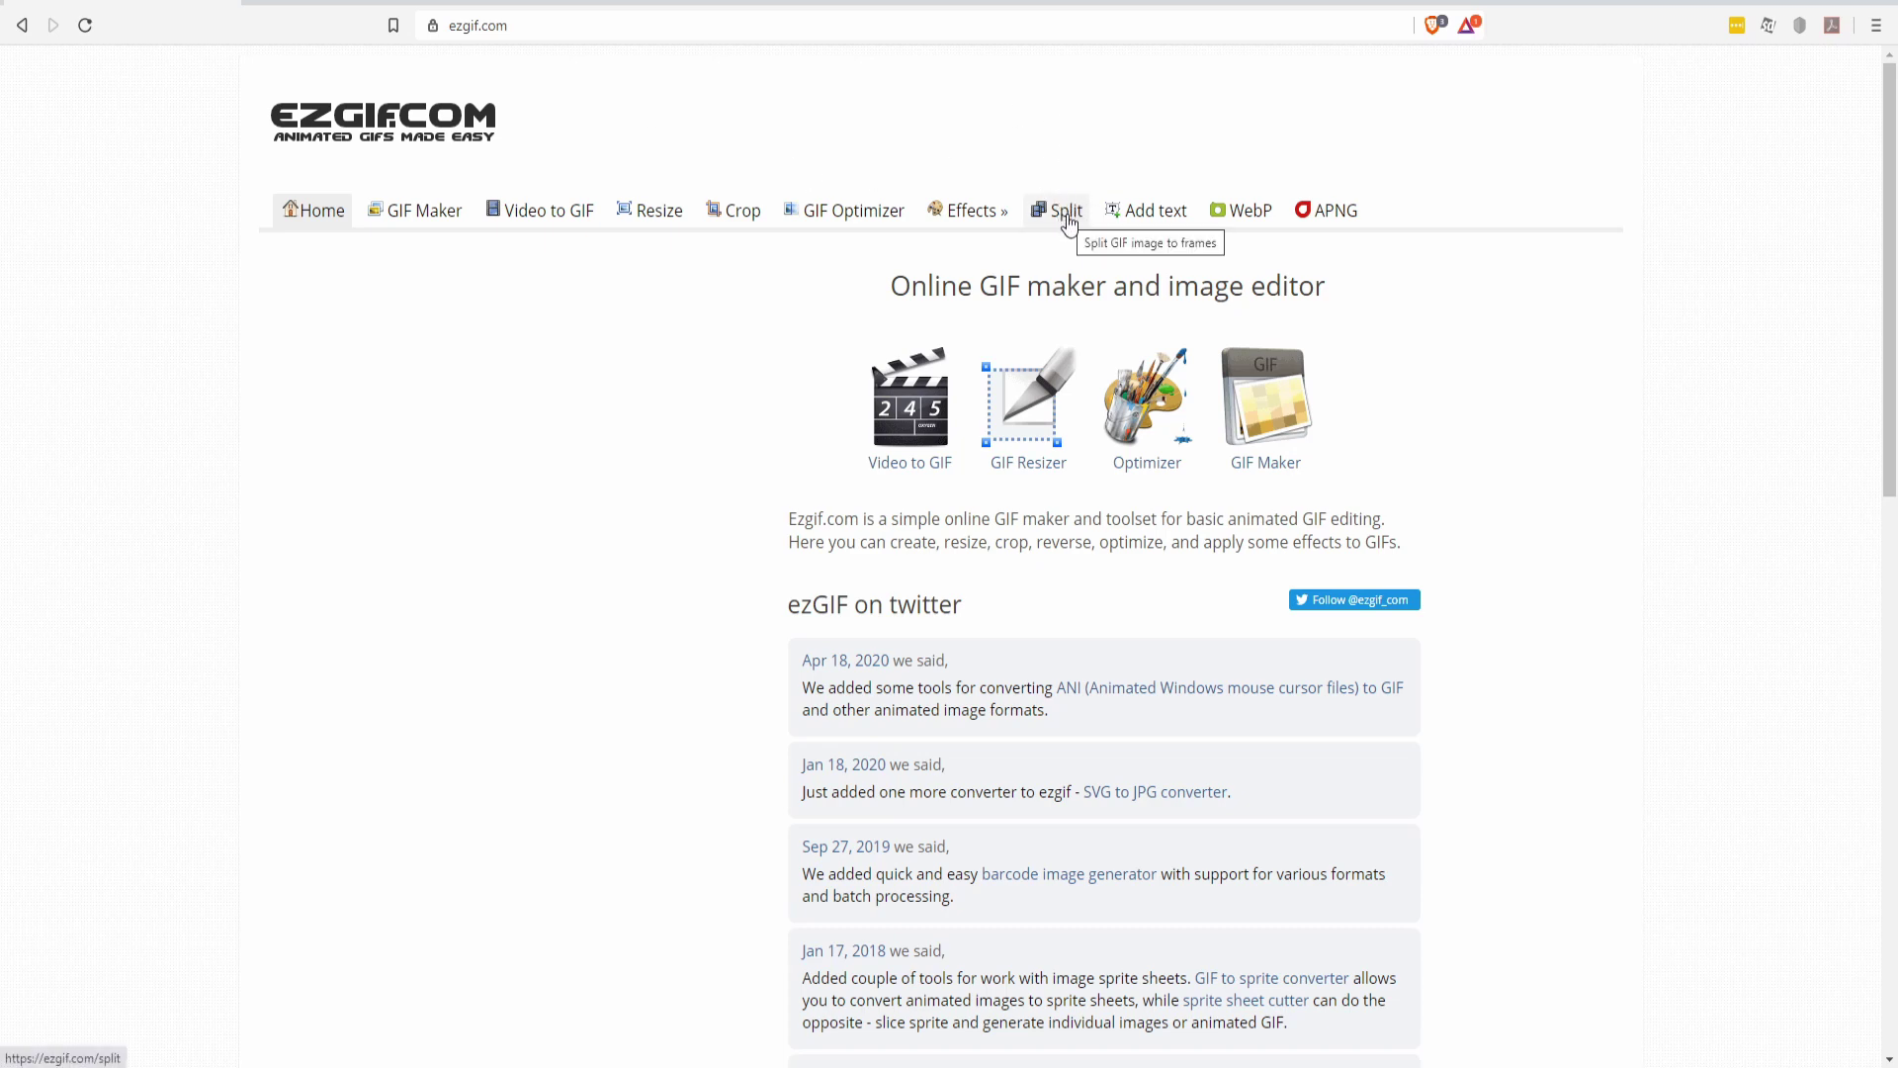
{"action": "left_click", "coordinate": [1068, 224]}
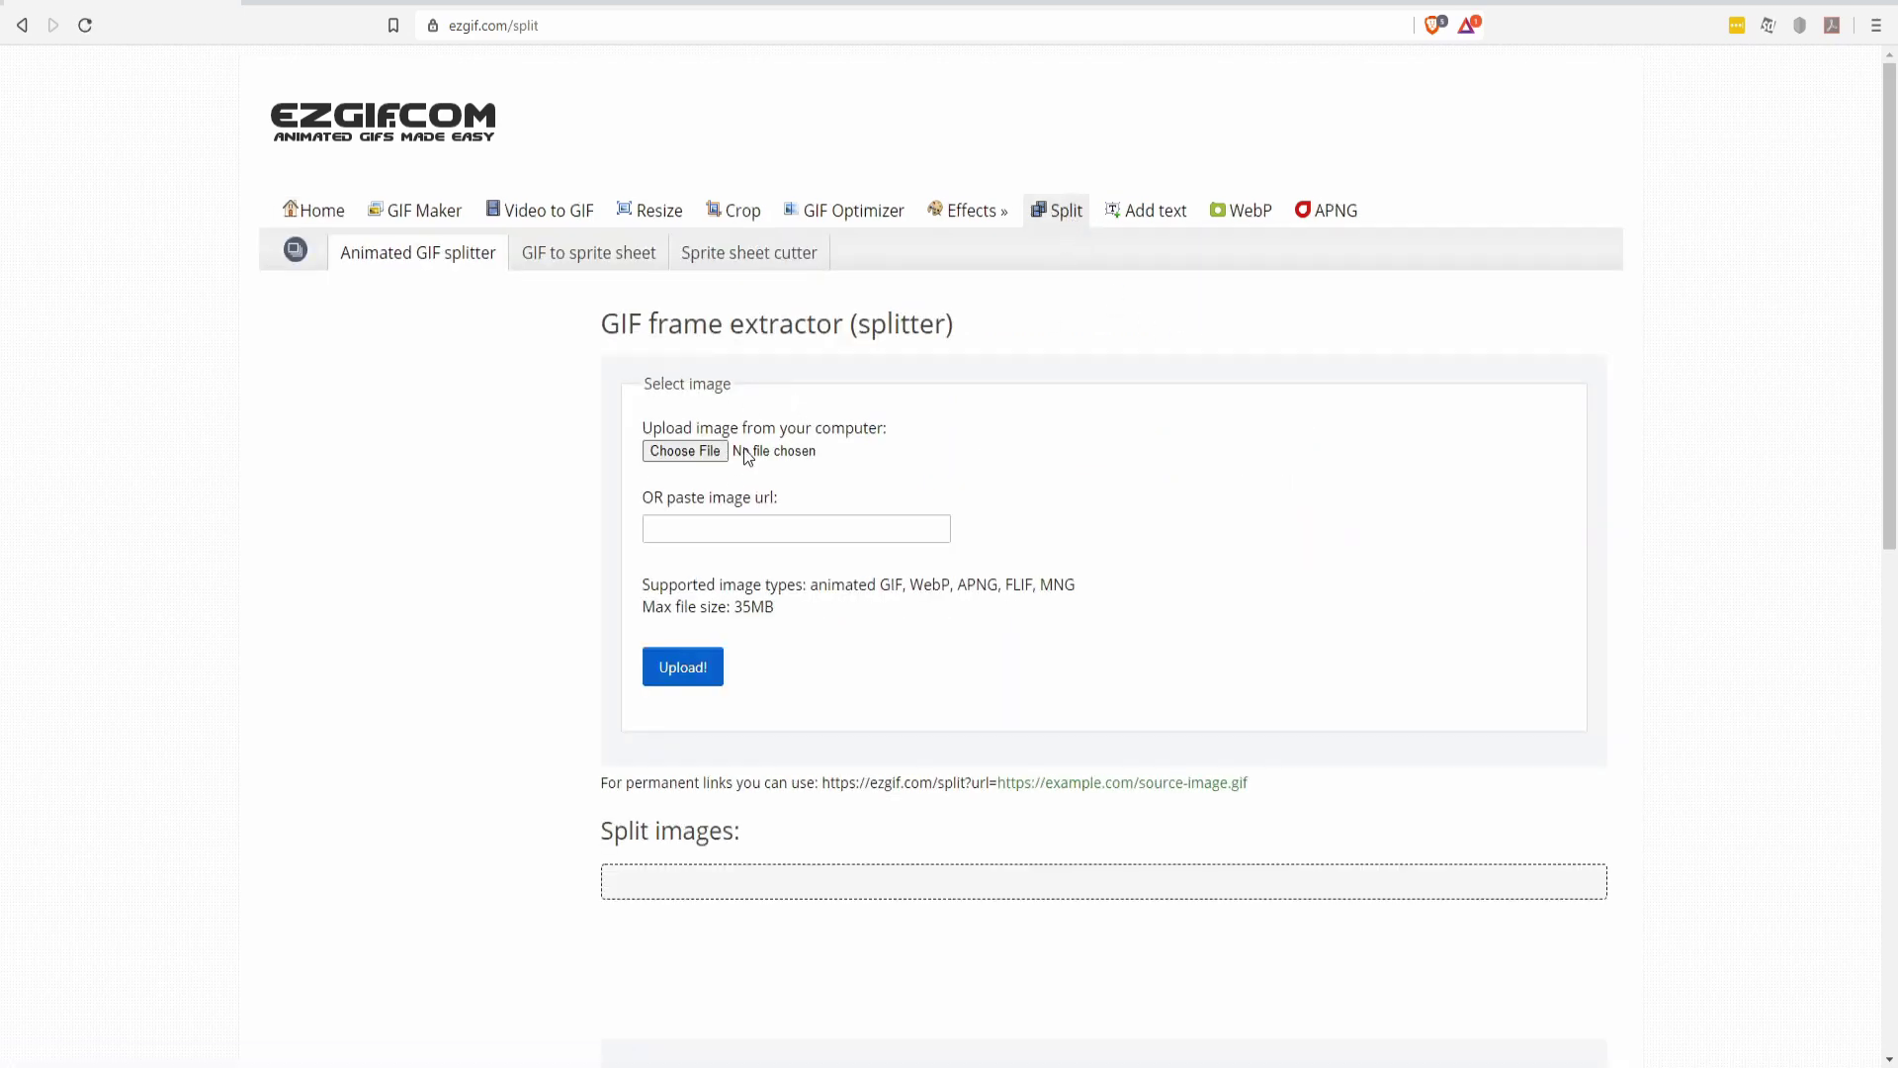
{"action": "left_click", "coordinate": [738, 471]}
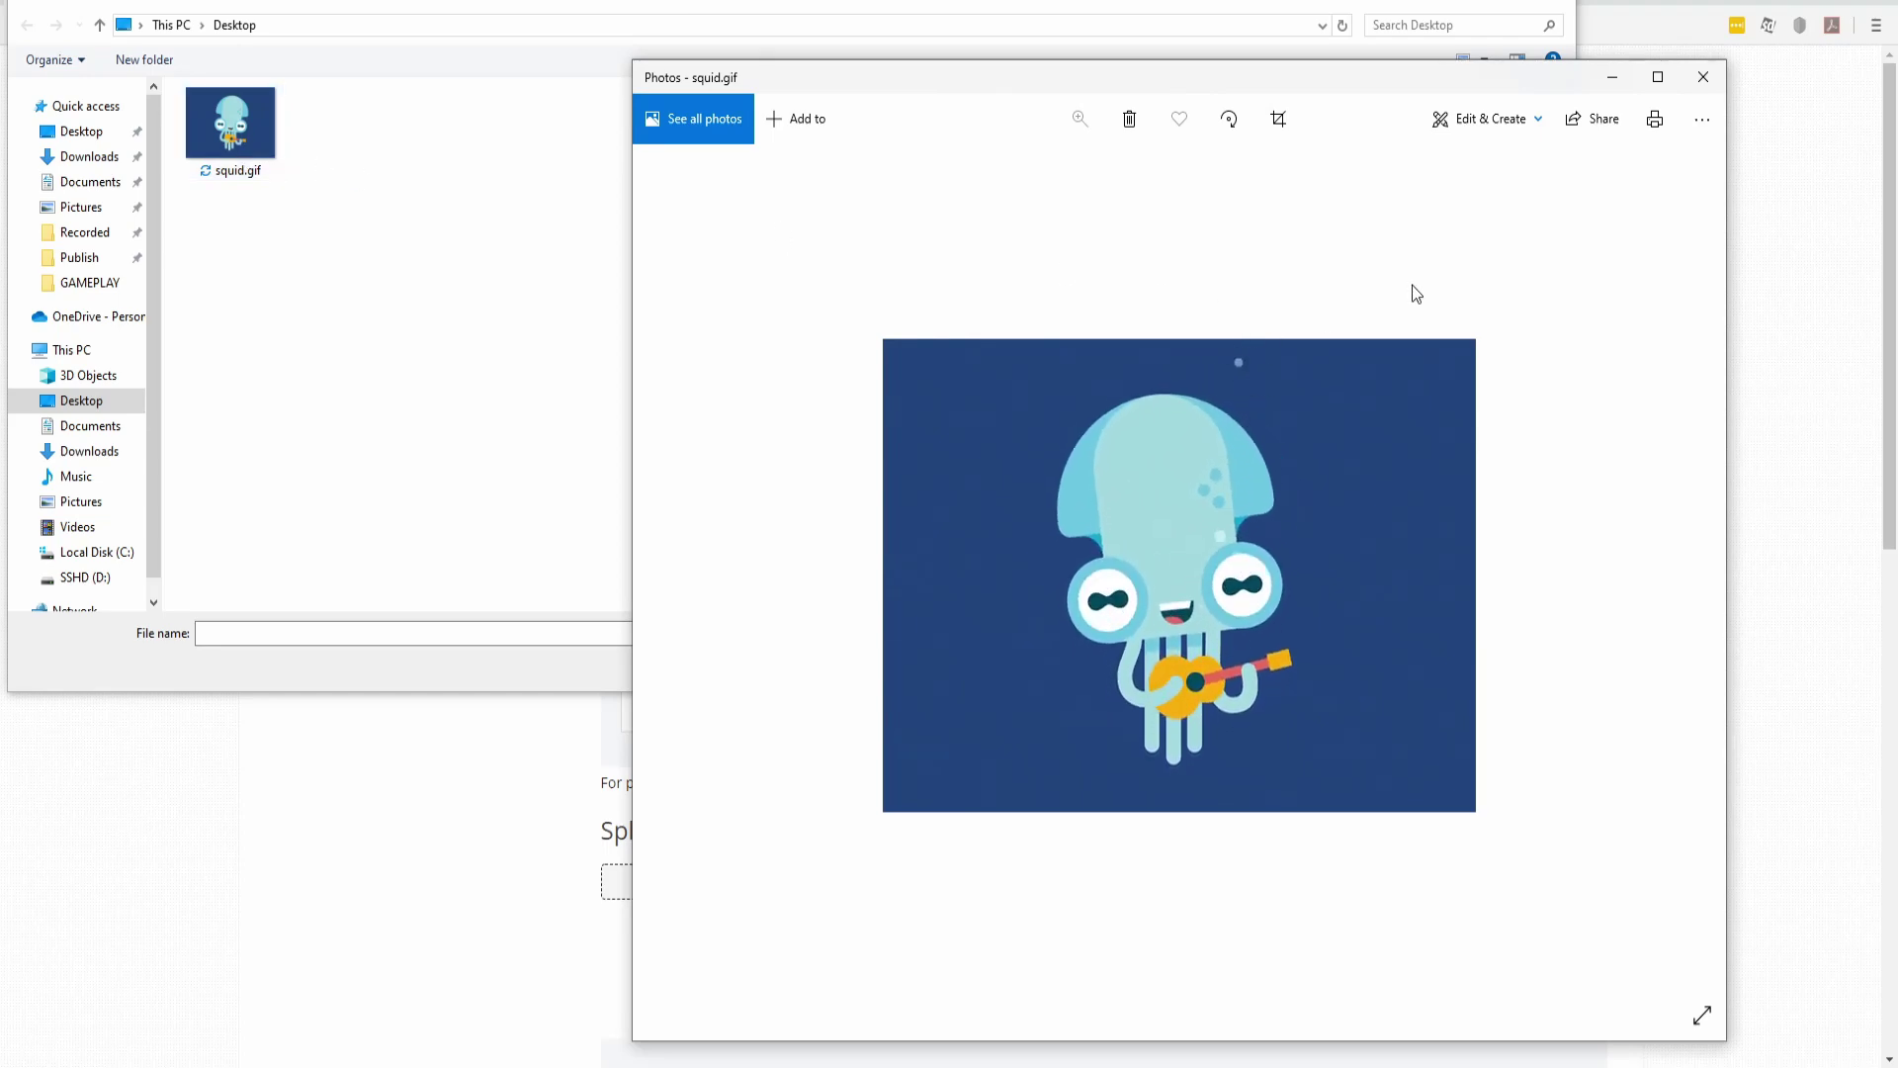
{"action": "left_click", "coordinate": [1718, 89]}
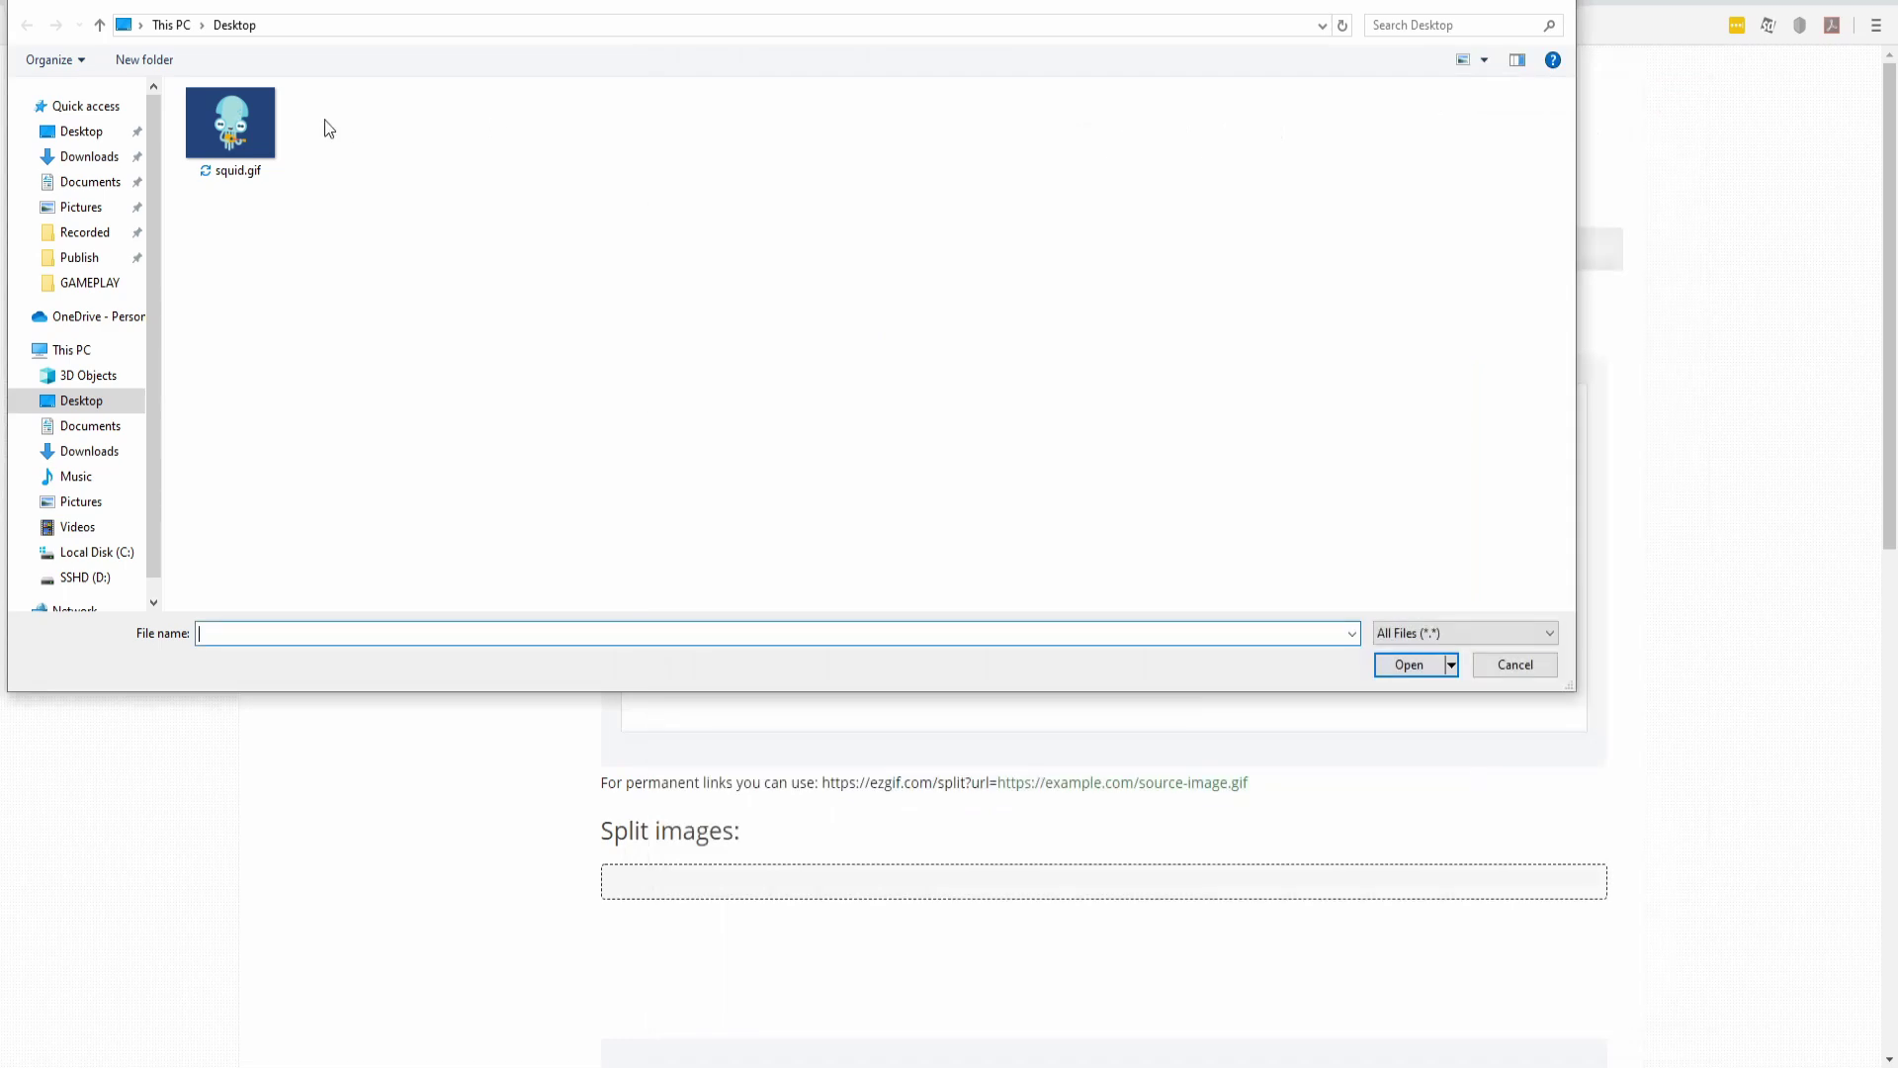
{"action": "double_click", "coordinate": [262, 136]}
{"action": "left_click", "coordinate": [702, 664]}
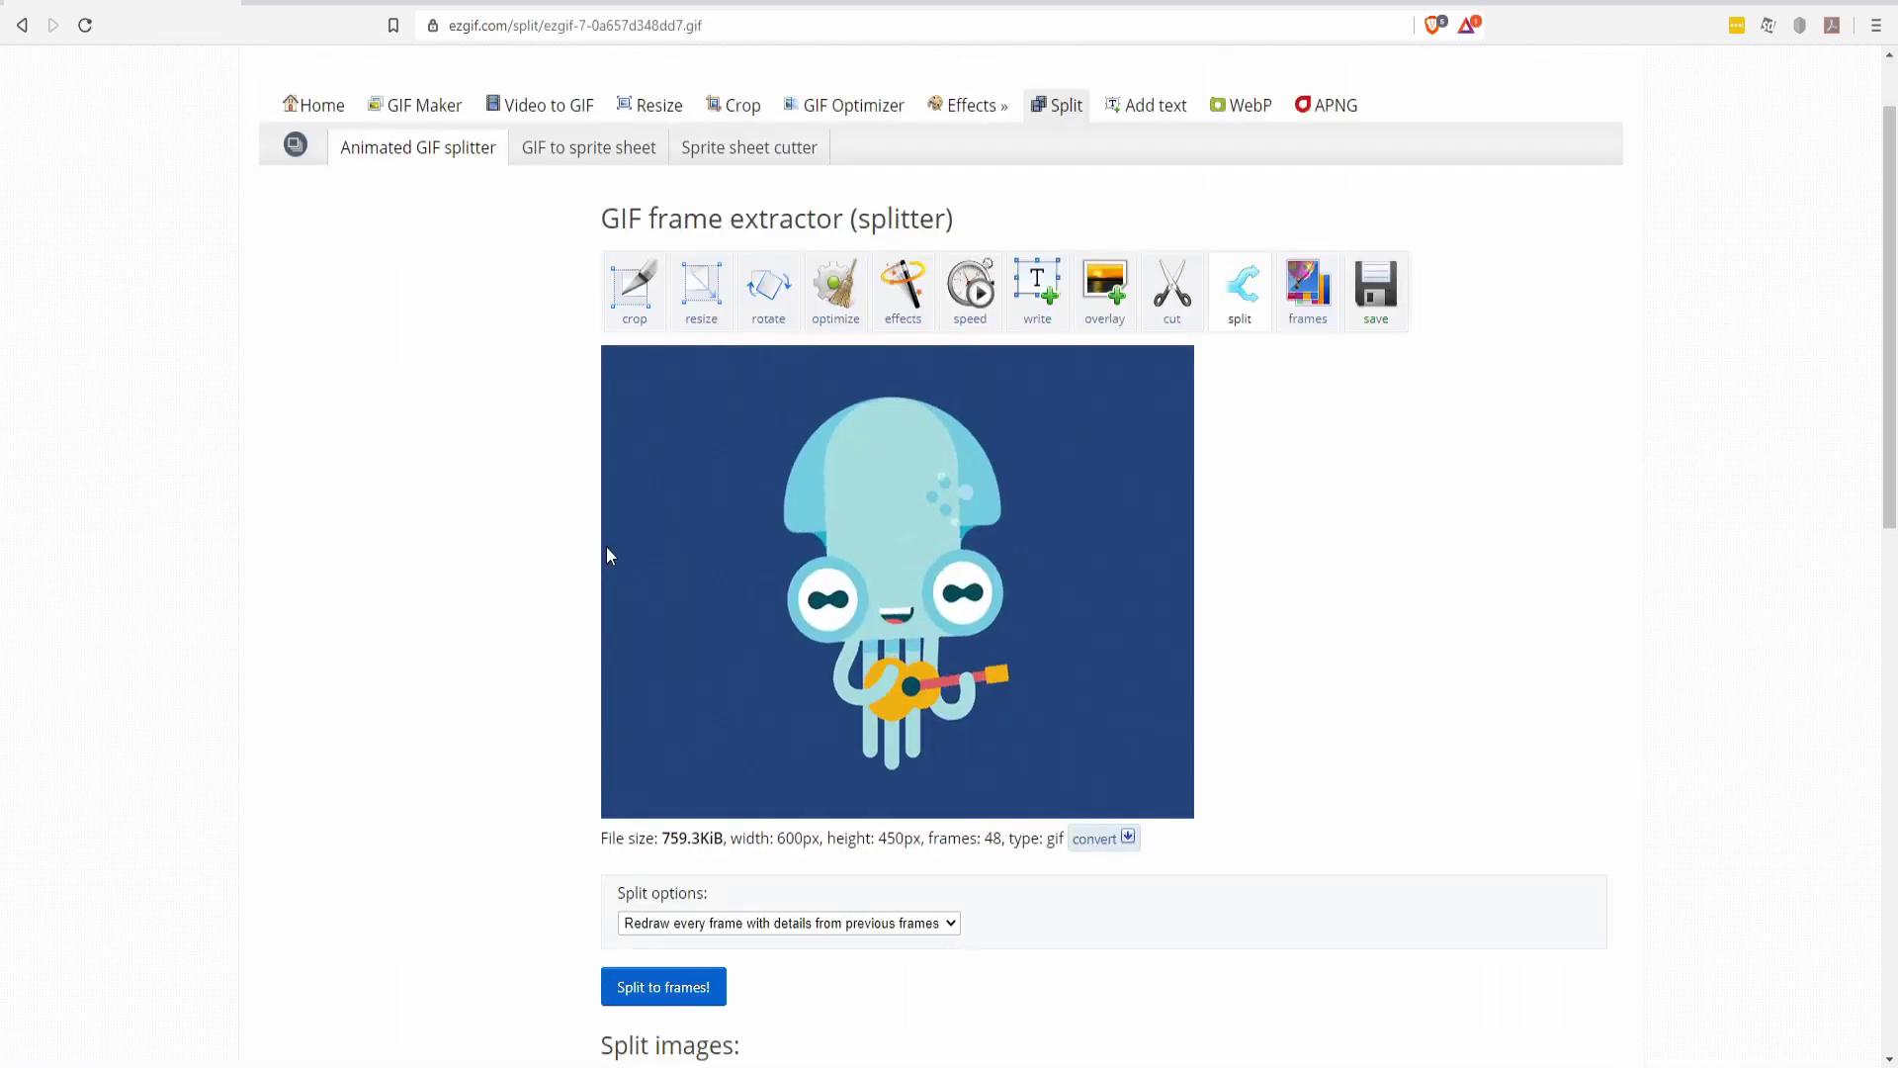
- Split squid.gif into individual frames with the 'Output images in JPG format' option
{"action": "scroll", "coordinate": [530, 733], "scroll_direction": "down", "scroll_amount": 1}
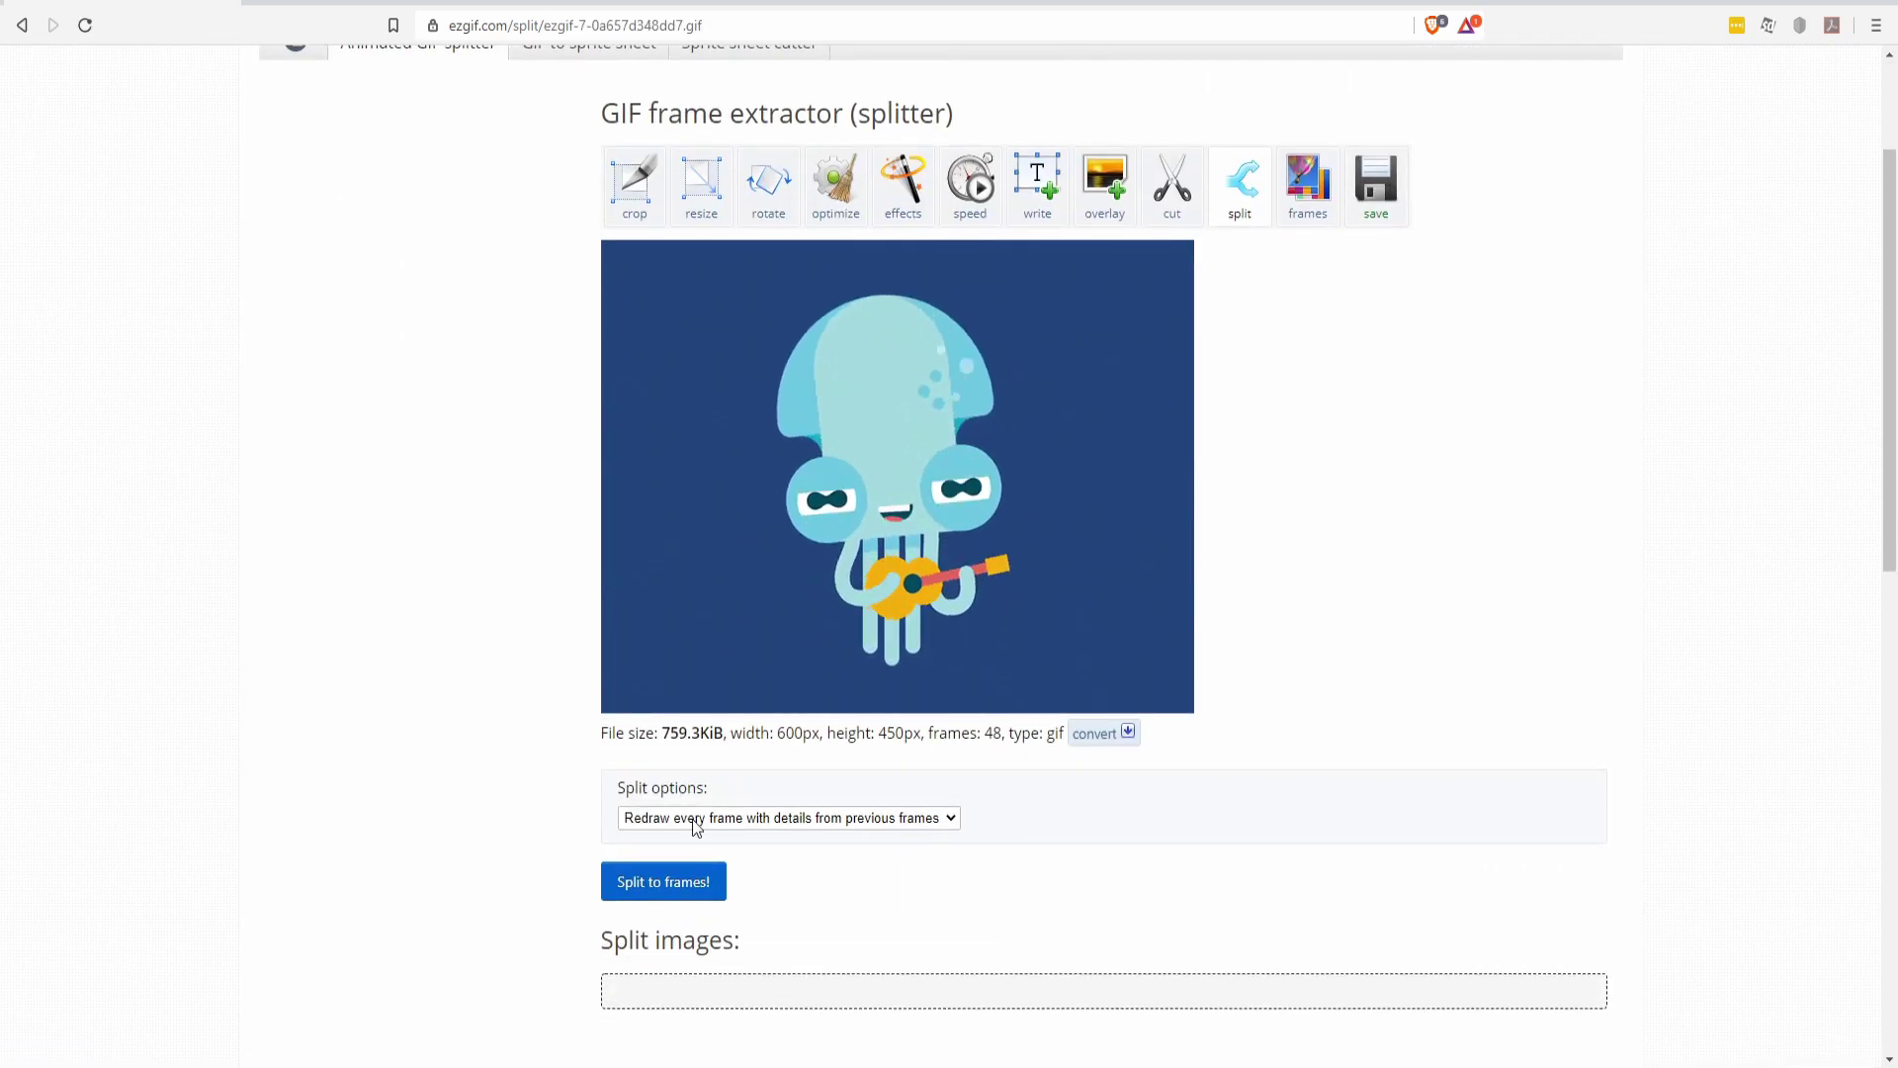
{"action": "left_click", "coordinate": [695, 820]}
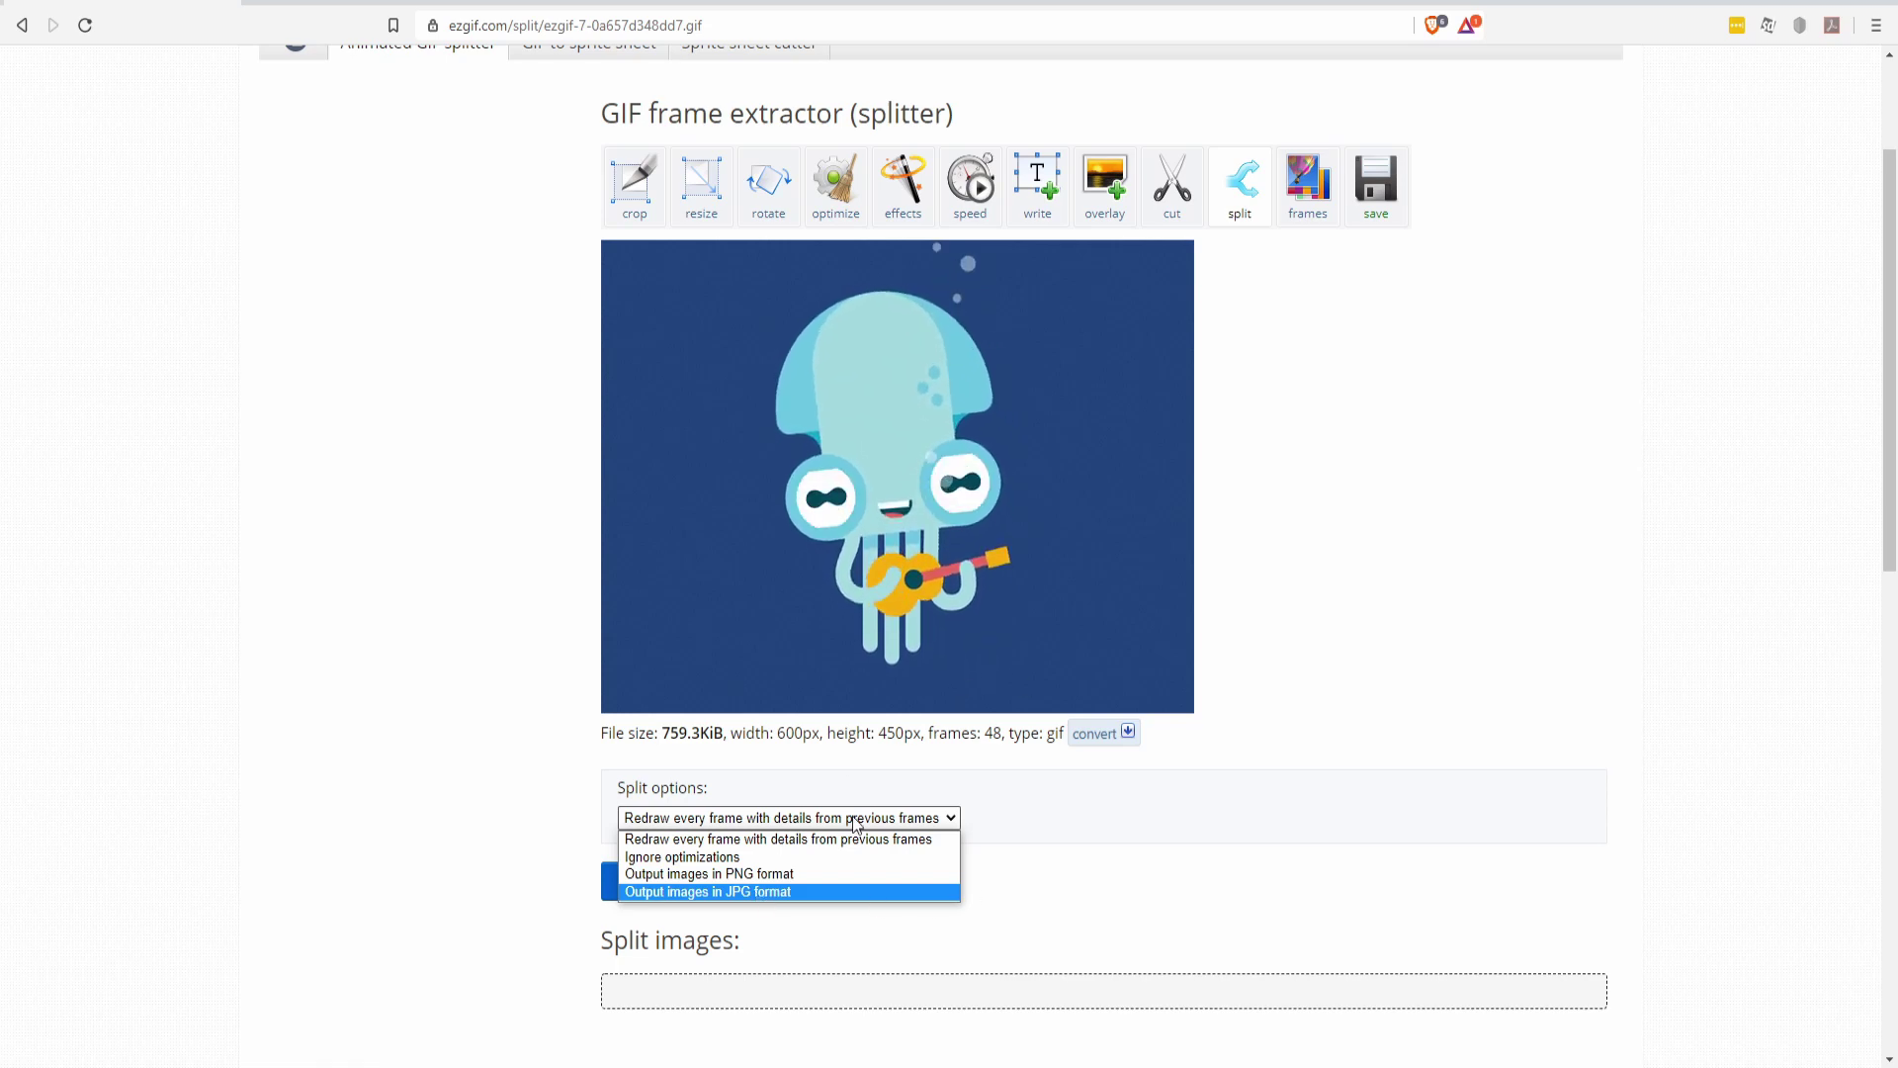
{"action": "left_click", "coordinate": [816, 890]}
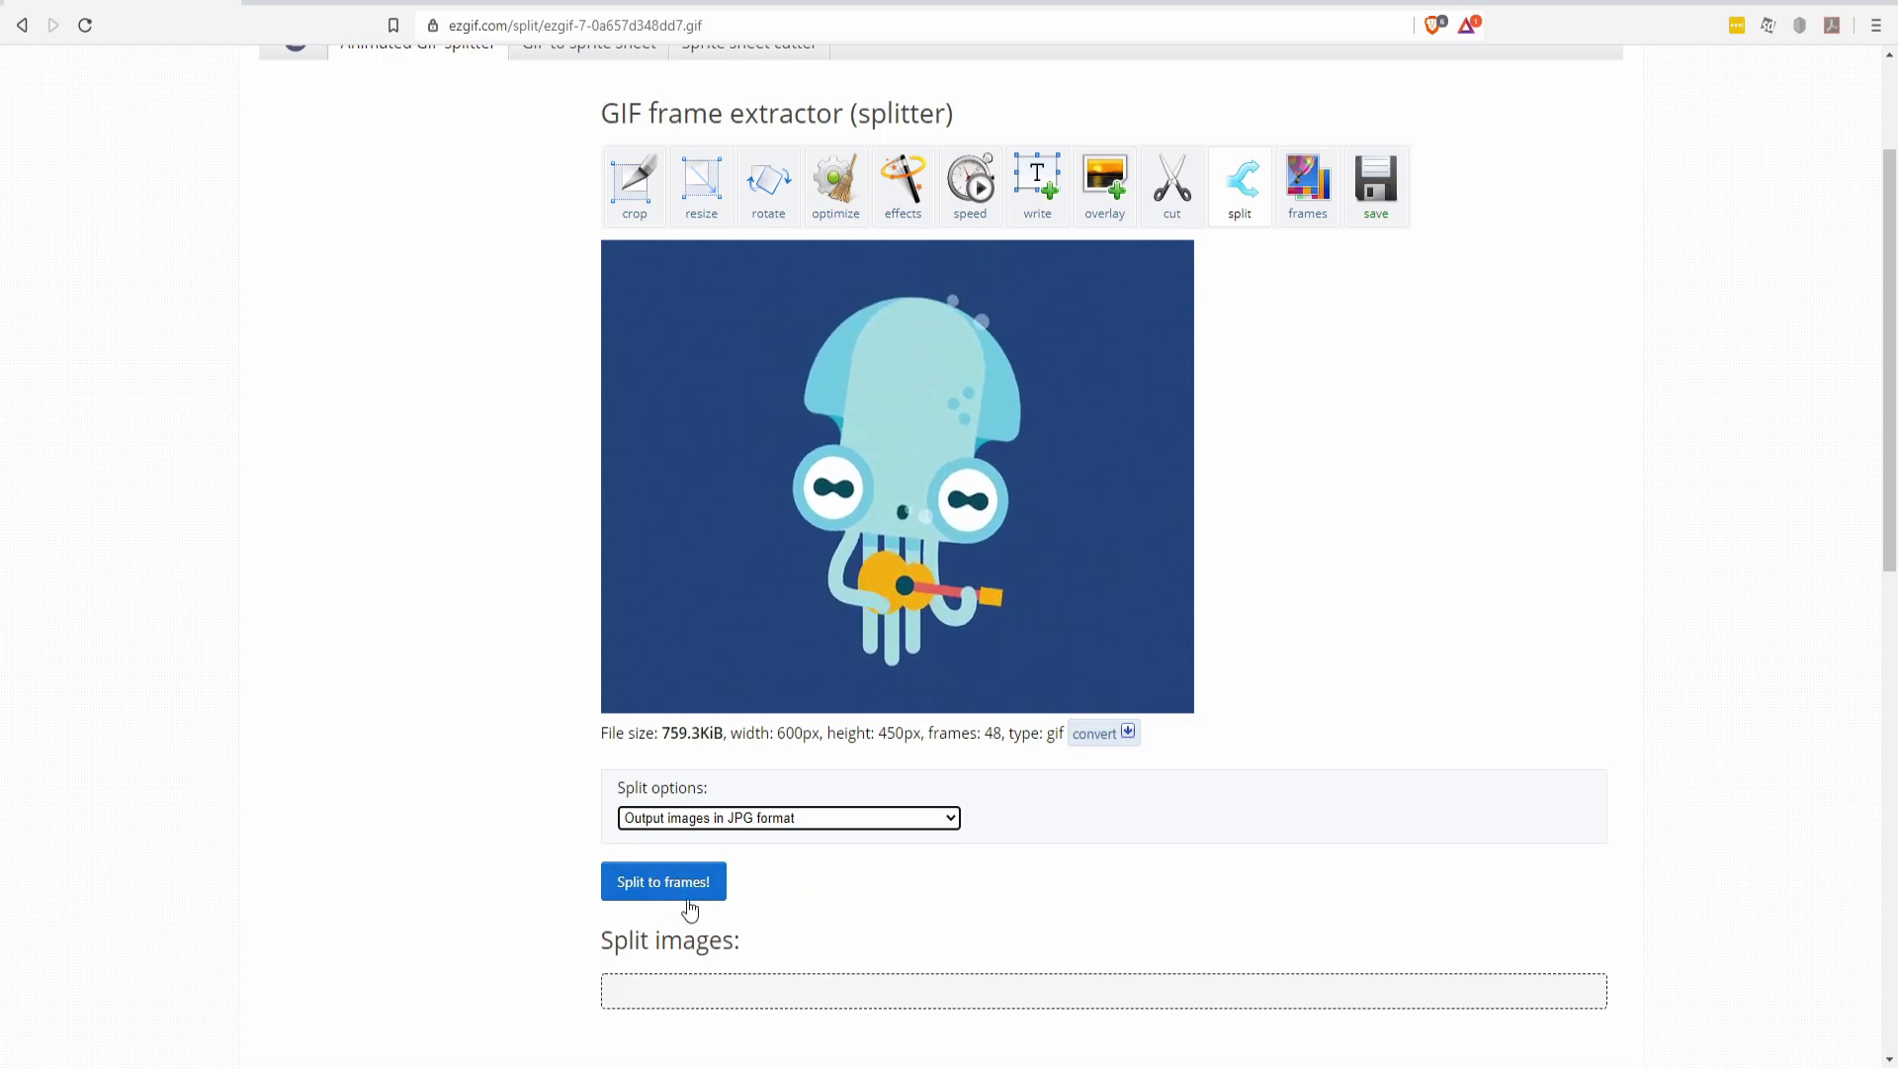
{"action": "left_click", "coordinate": [663, 882]}
{"action": "left_click_drag", "start_coordinate": [1888, 79], "coordinate": [1841, 1018]}
- Download the frames as ezgif-7-0a657d348dd7-gif-jpg.zip and open it in 7-Zip
{"action": "scroll", "coordinate": [1661, 830], "scroll_direction": "up", "scroll_amount": 6}
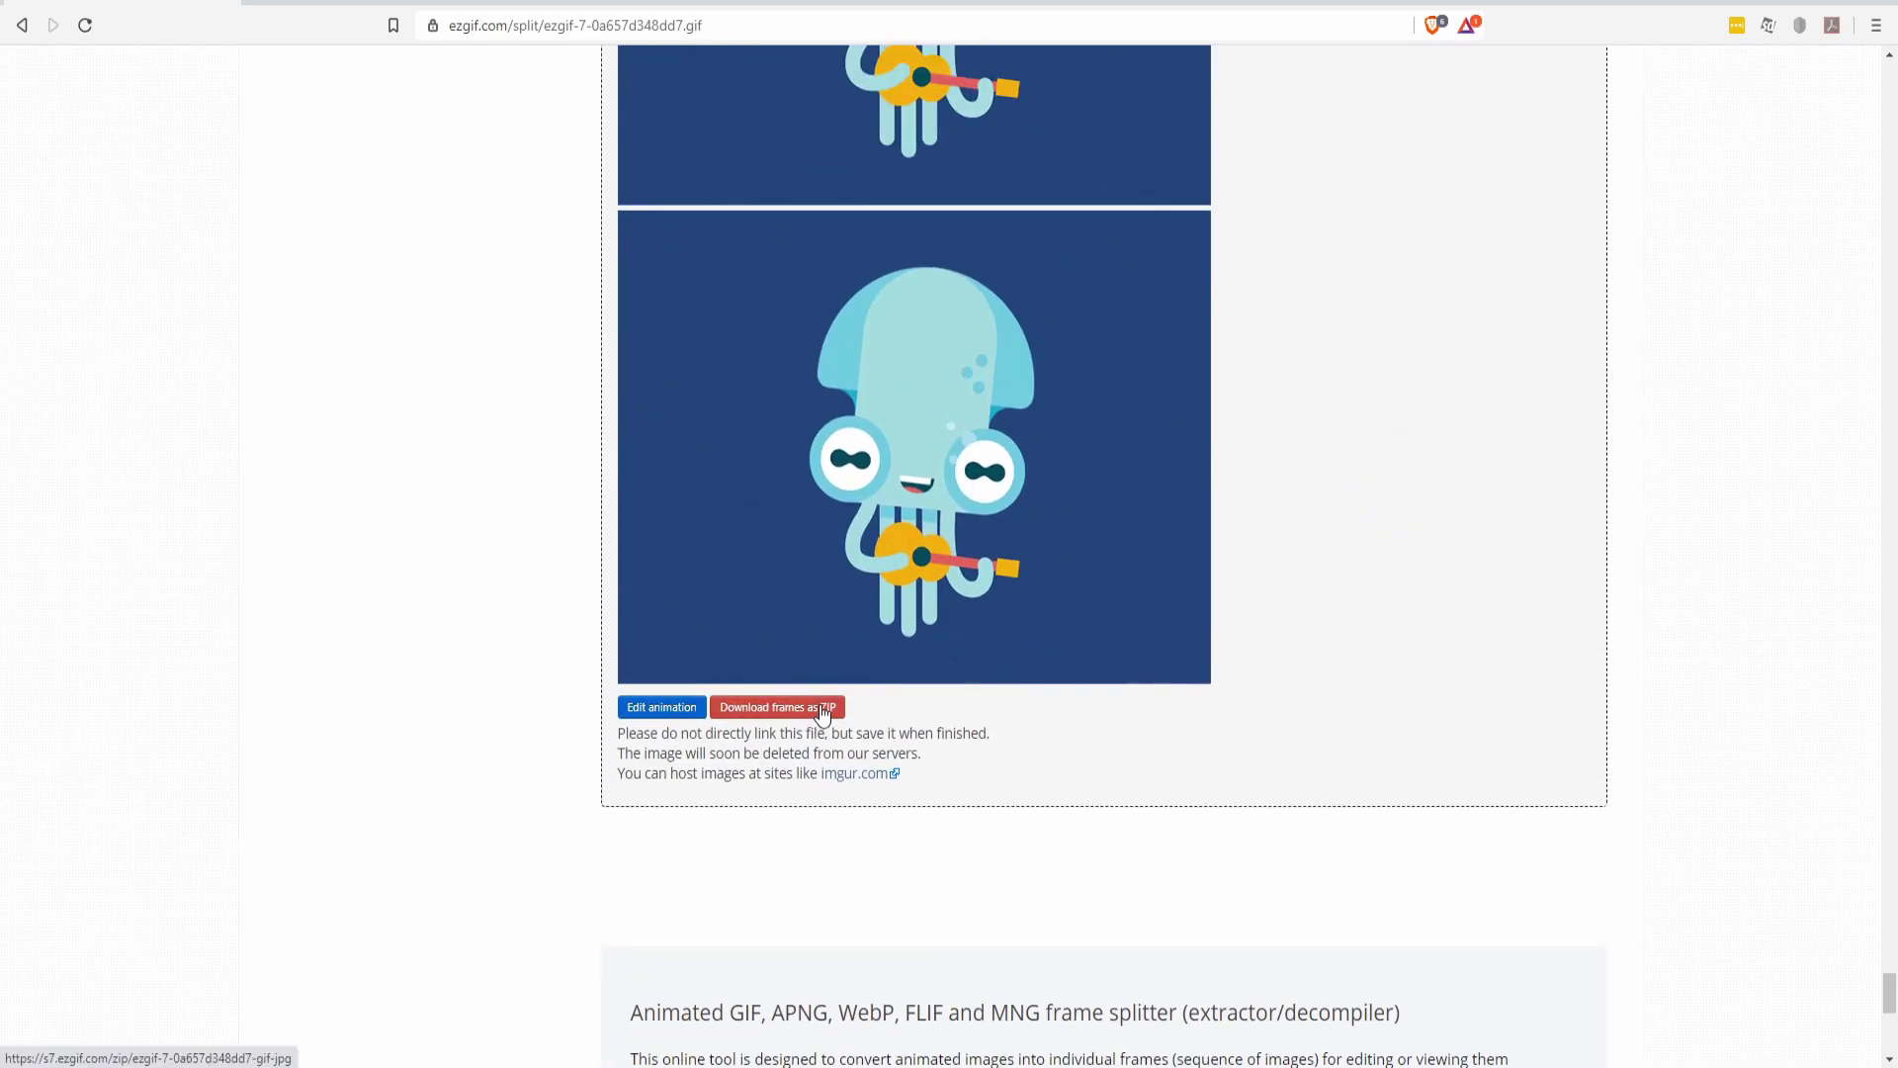
{"action": "left_click", "coordinate": [826, 715]}
{"action": "left_click", "coordinate": [1414, 664]}
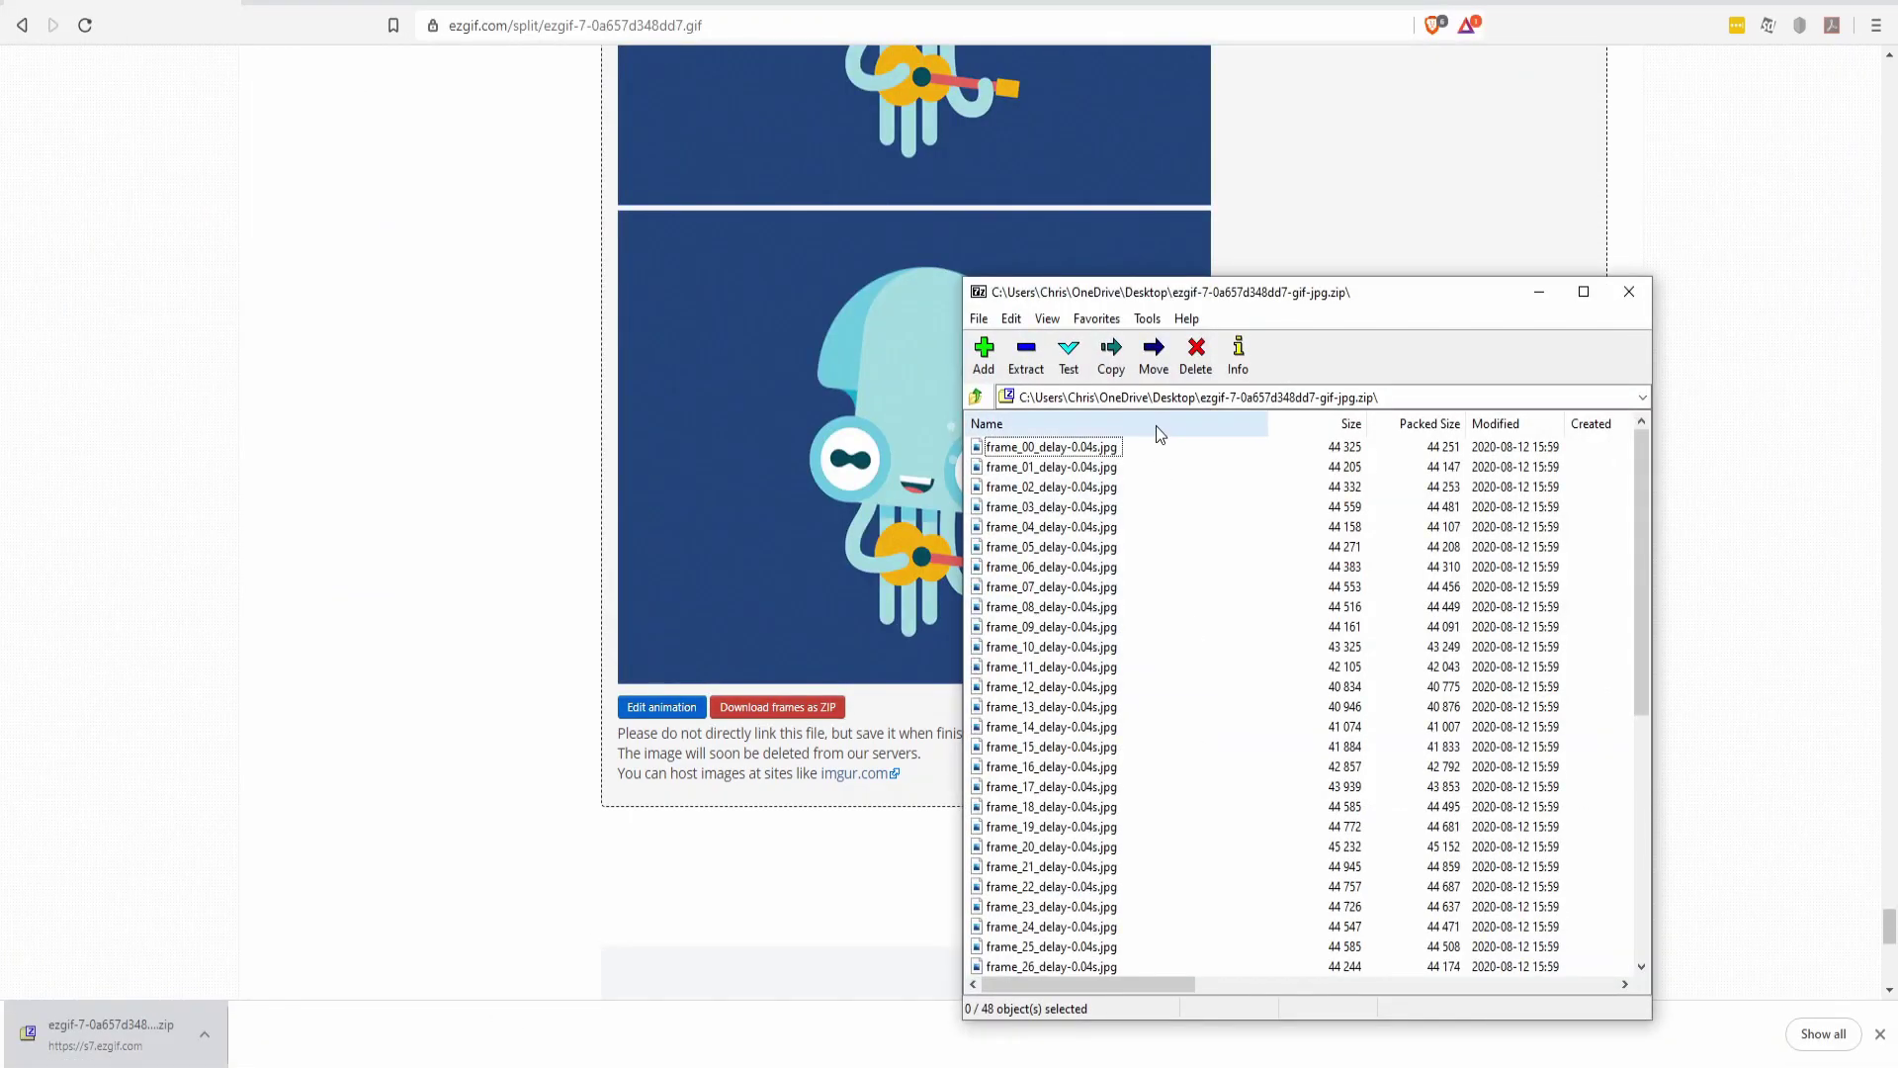
{"action": "left_click_drag", "start_coordinate": [1189, 466], "coordinate": [973, 988]}
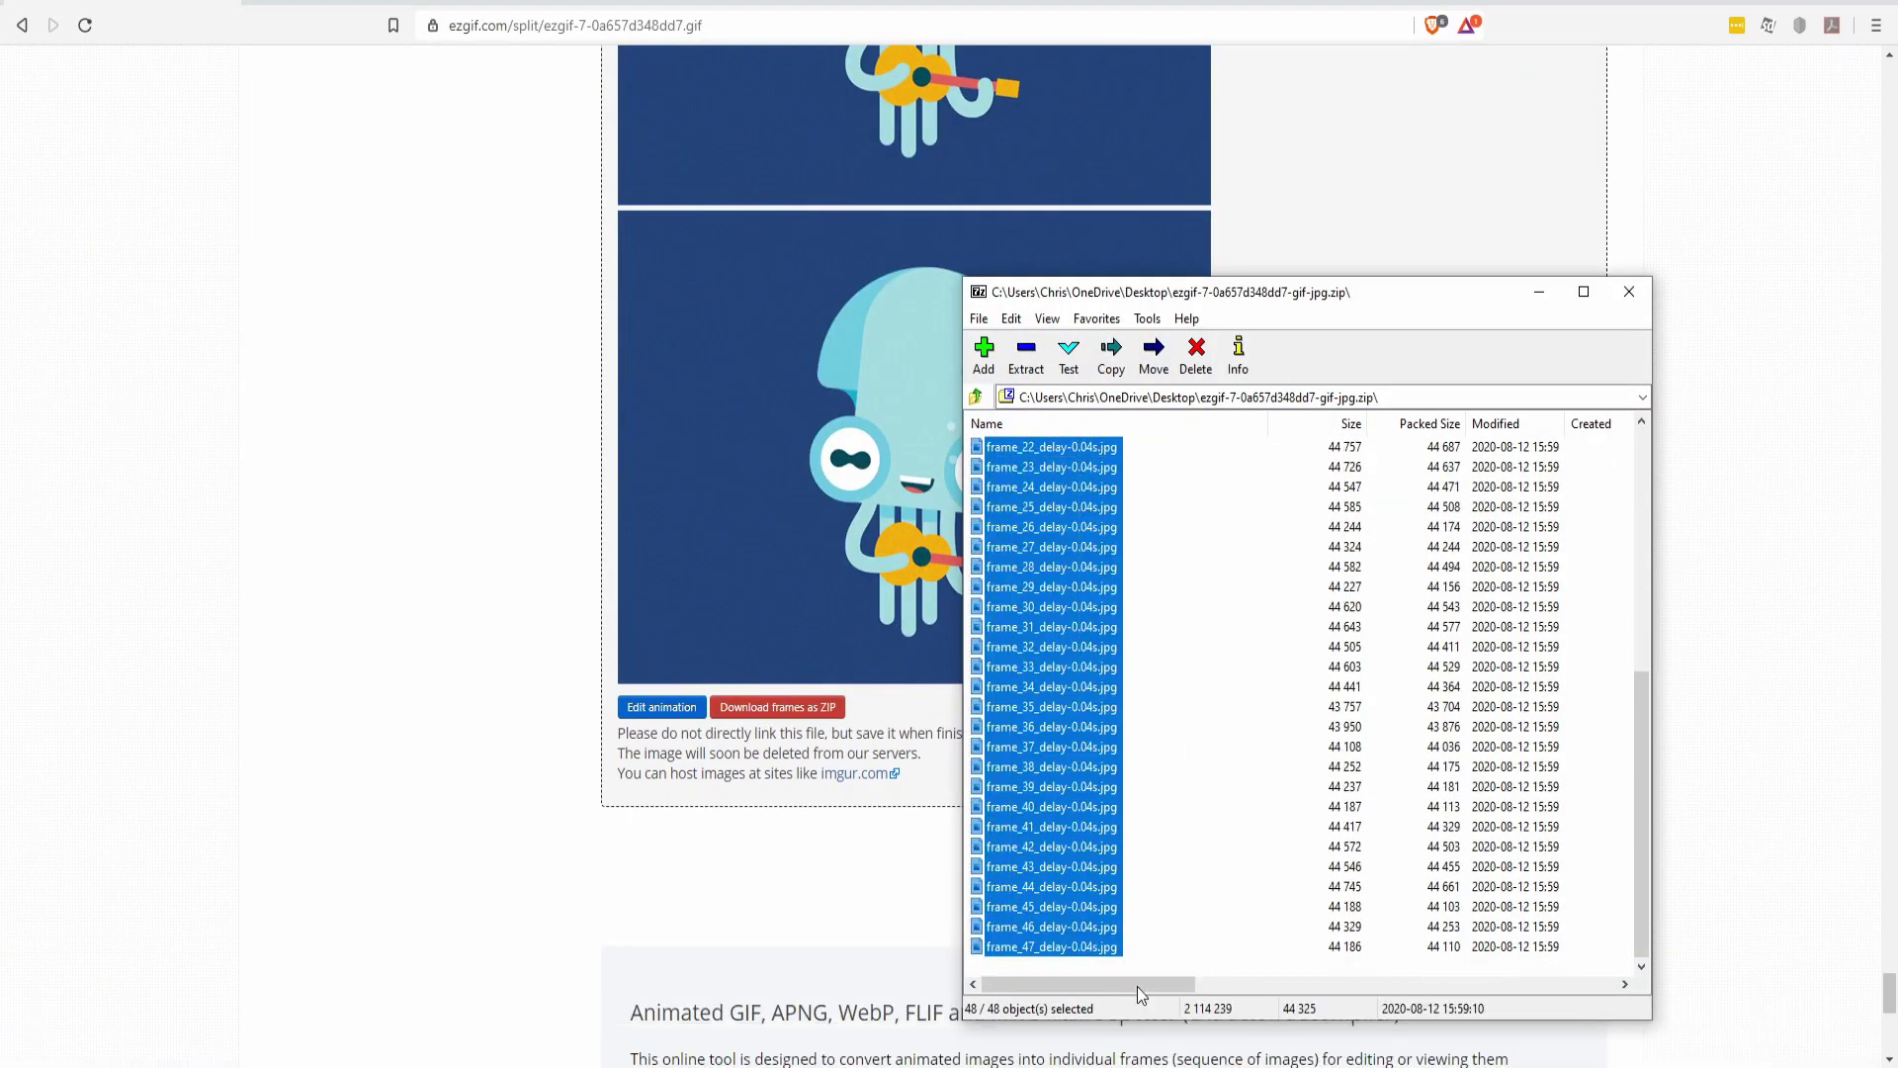
{"action": "left_click", "coordinate": [1201, 897]}
{"action": "scroll", "coordinate": [1201, 897], "scroll_direction": "up", "scroll_amount": 1}
{"action": "scroll", "coordinate": [1095, 938], "scroll_direction": "down", "scroll_amount": 1}
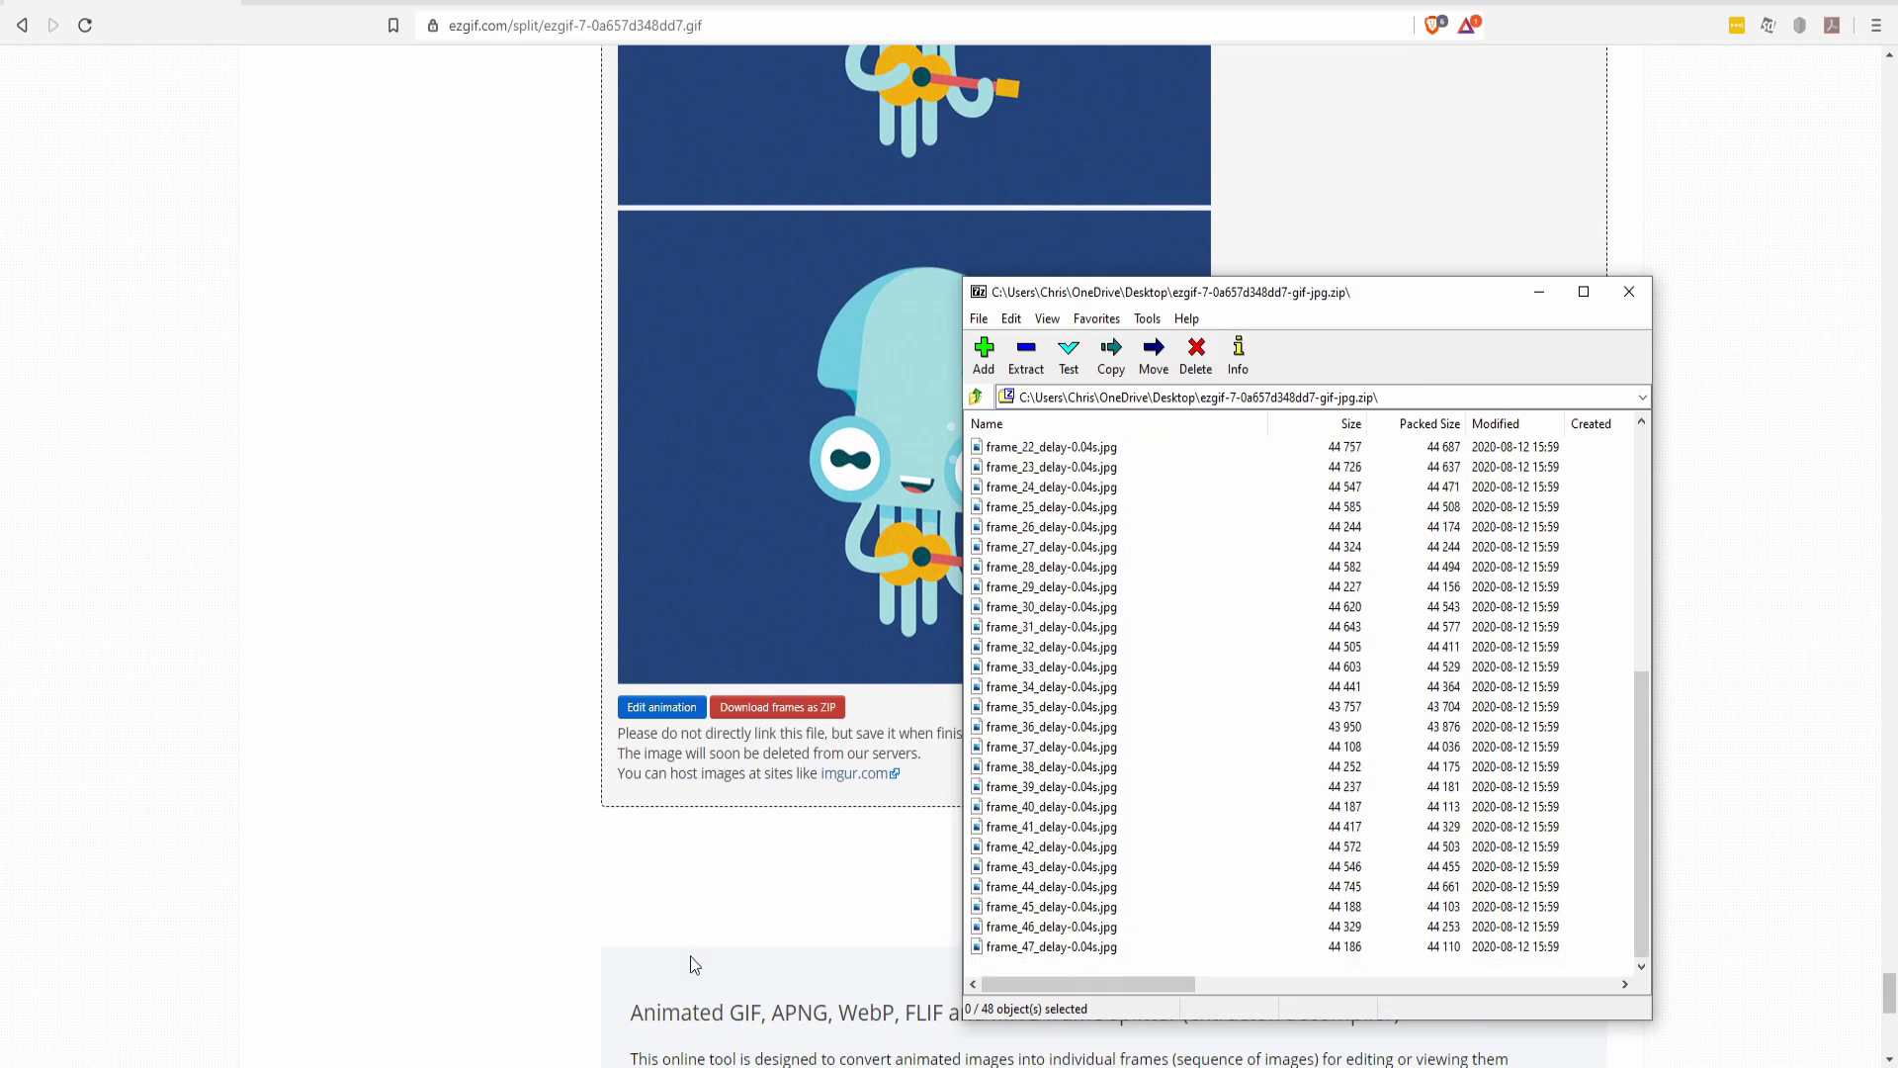
- Create a new folder named squid on the desktop
{"action": "key", "text": "super+Home"}
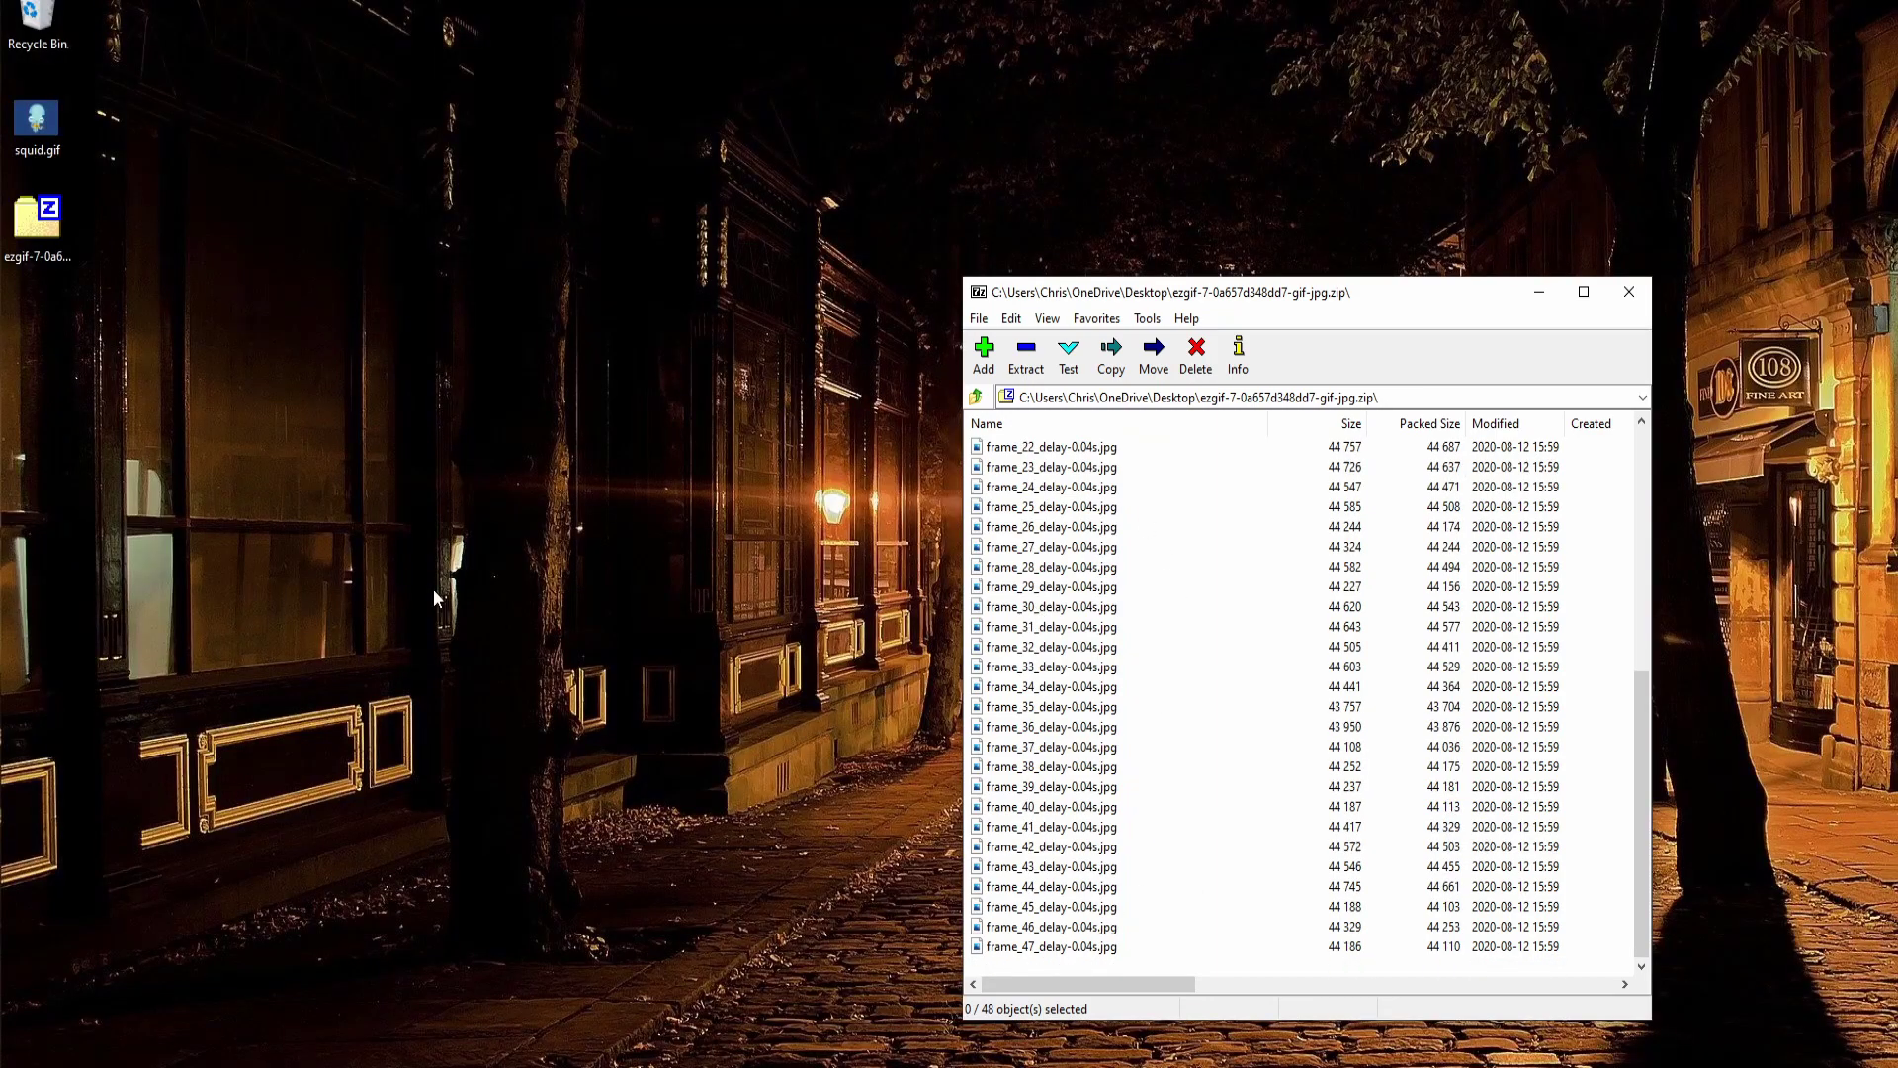
{"action": "right_click", "coordinate": [62, 313]}
{"action": "left_click", "coordinate": [2, 356]}
{"action": "right_click", "coordinate": [16, 321]}
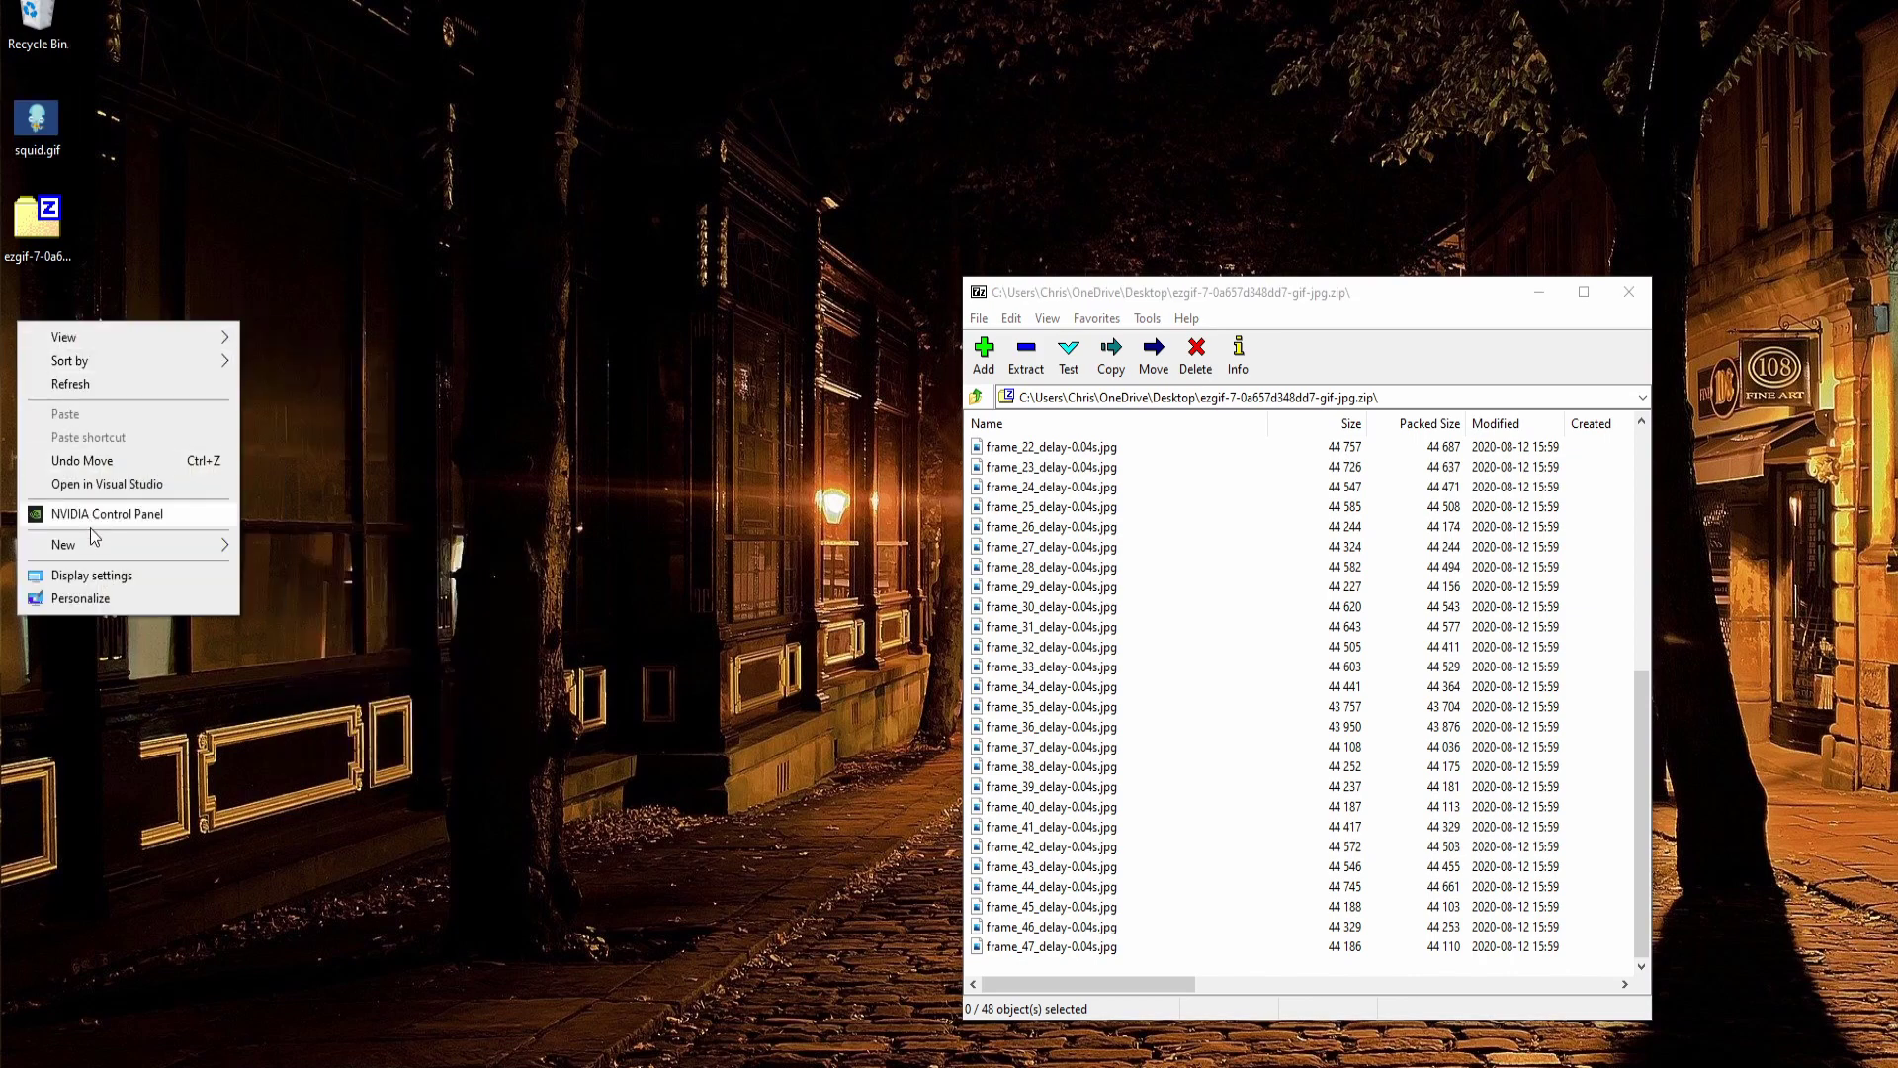
{"action": "mouse_move", "coordinate": [91, 533]}
{"action": "left_click", "coordinate": [334, 535]}
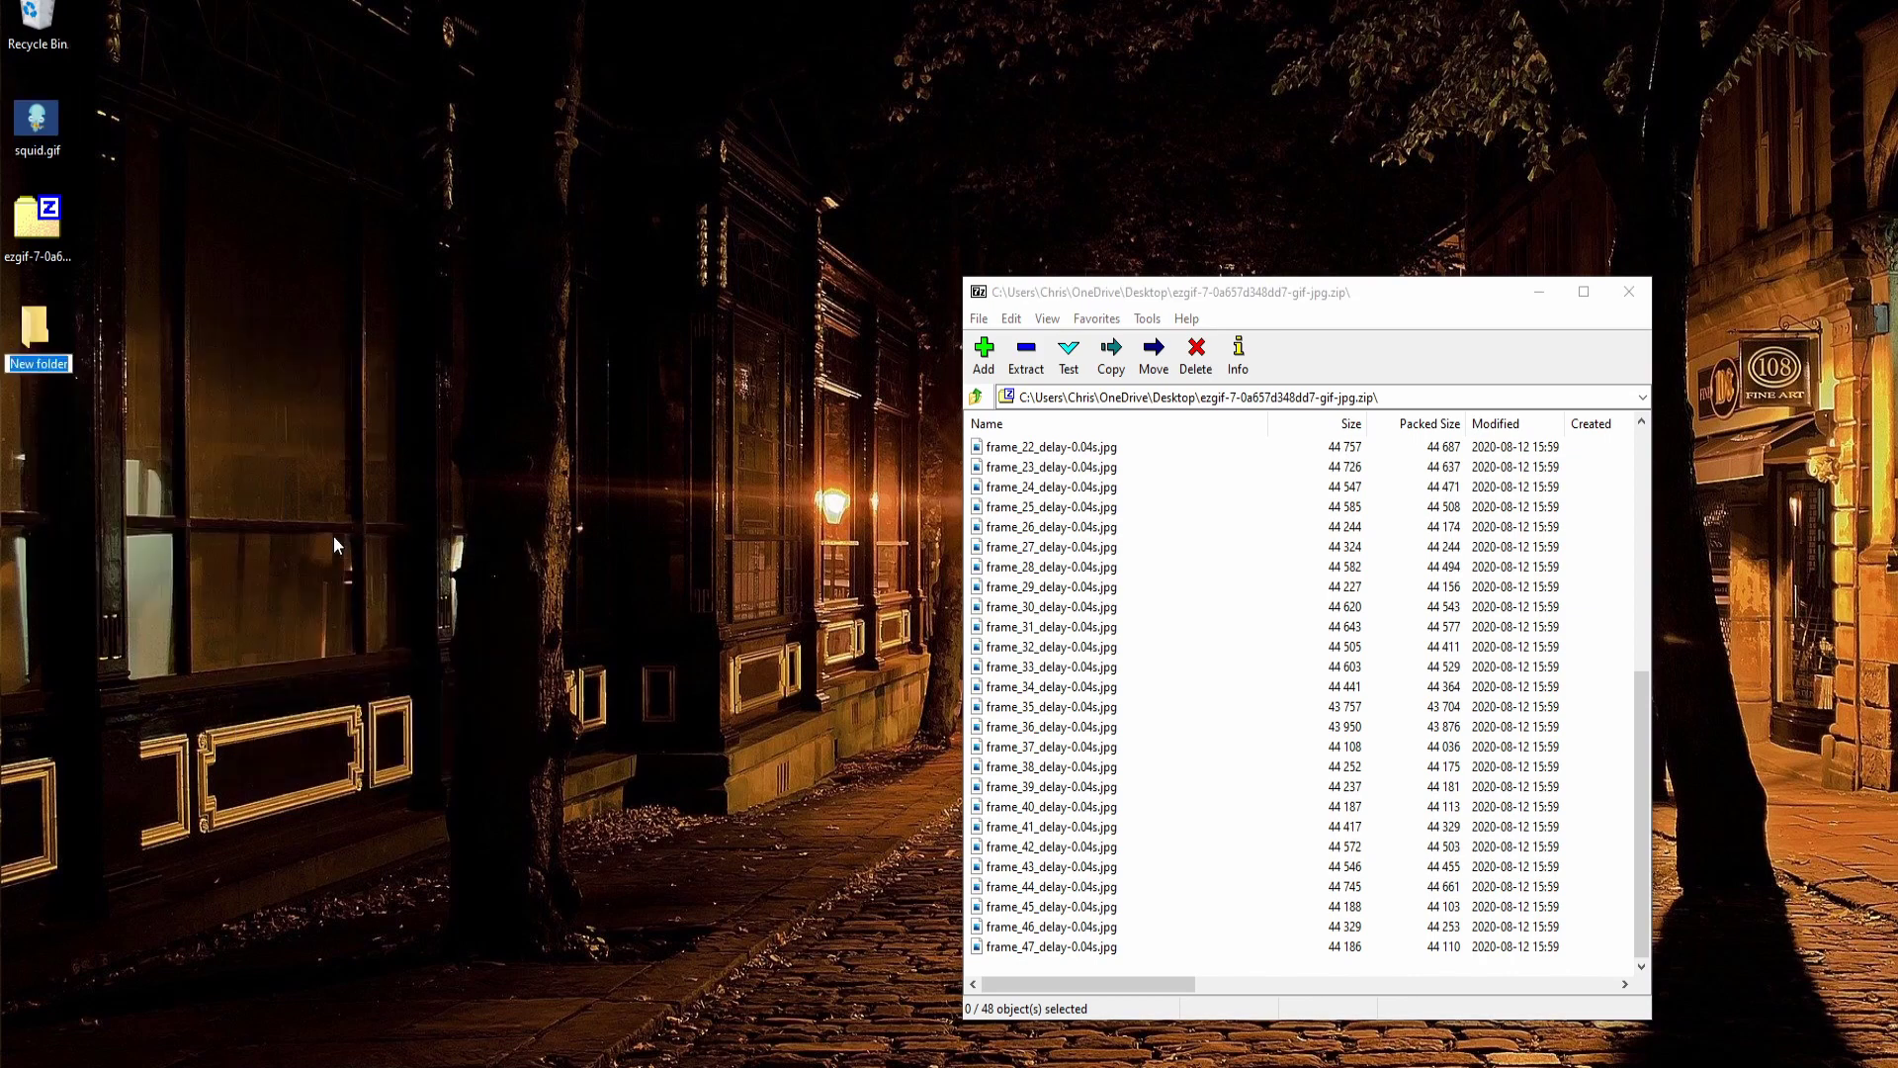
{"action": "type", "text": "squid"}
{"action": "key", "text": "Return"}
- Copy all 48 frames from the 7-Zip archive into the squid folder and open it
{"action": "left_click", "coordinate": [1031, 549]}
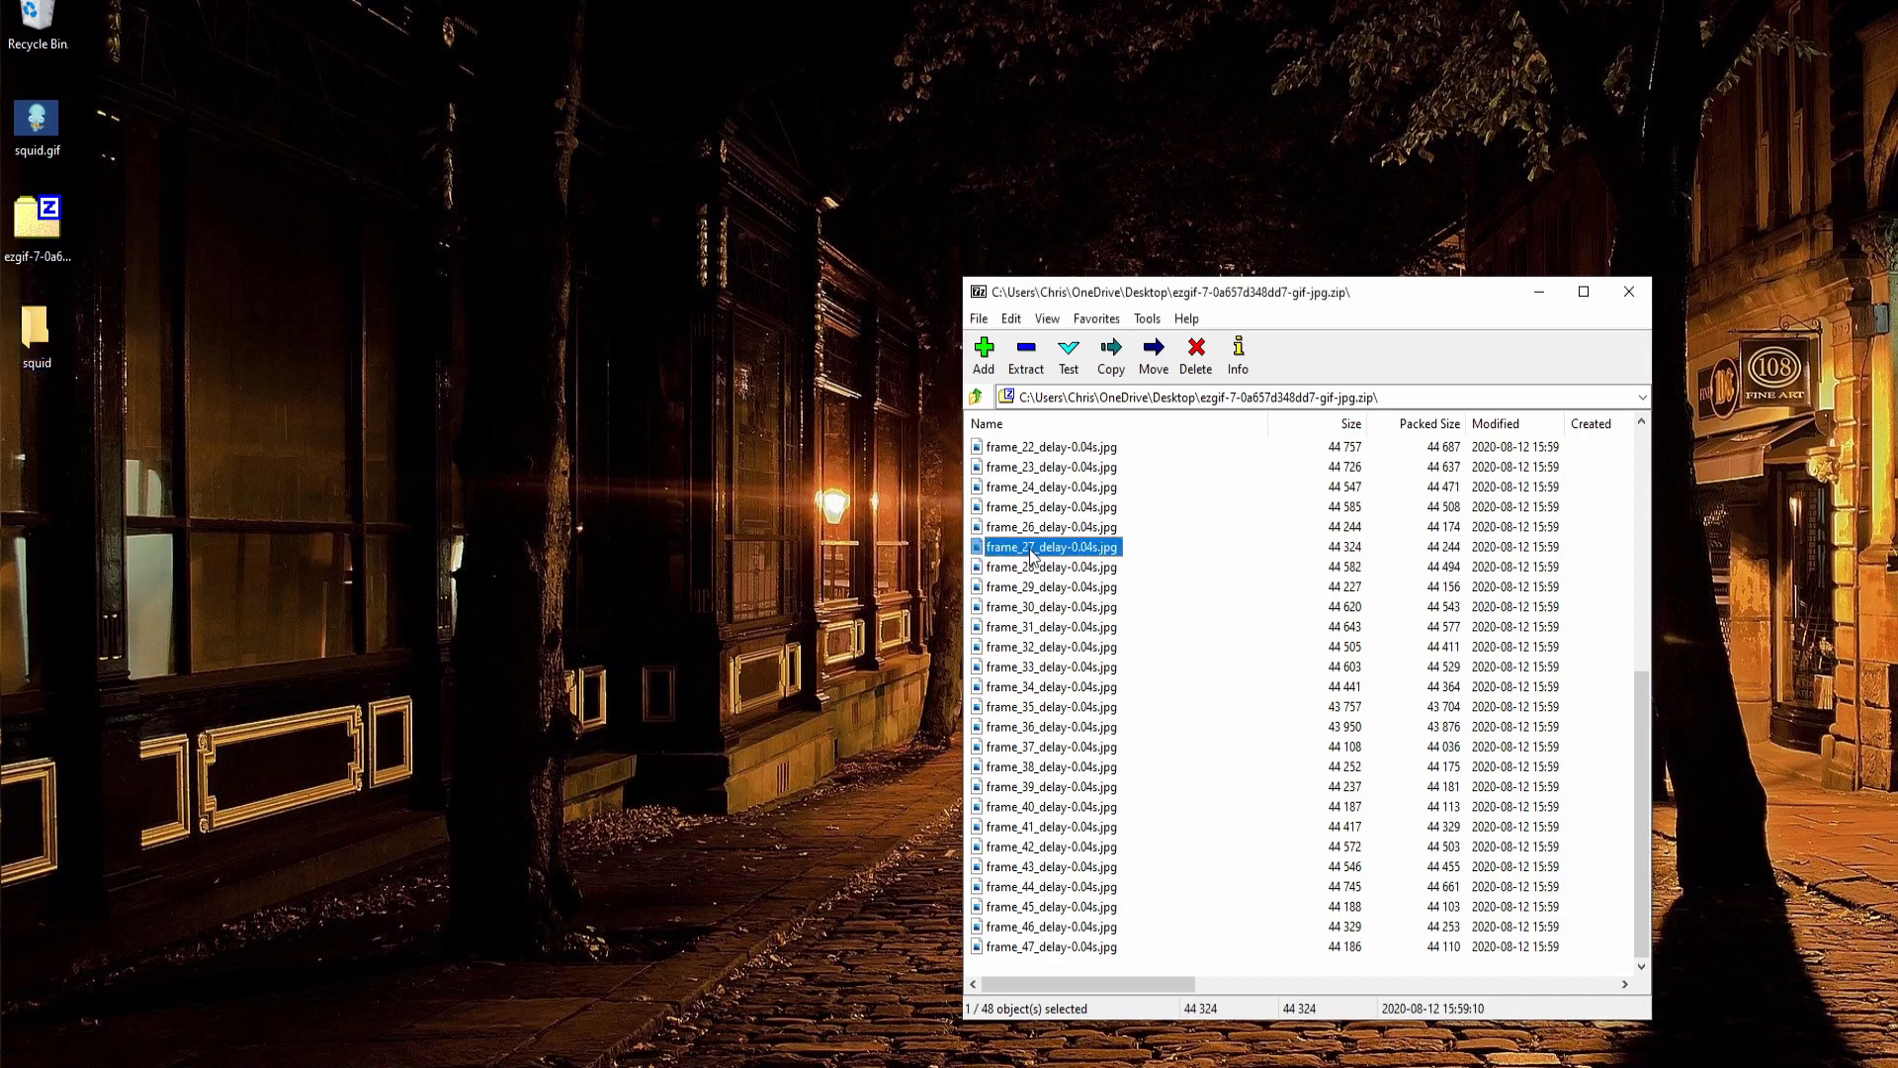
{"action": "key", "text": "ctrl+a"}
{"action": "left_click_drag", "start_coordinate": [1054, 499], "coordinate": [46, 334]}
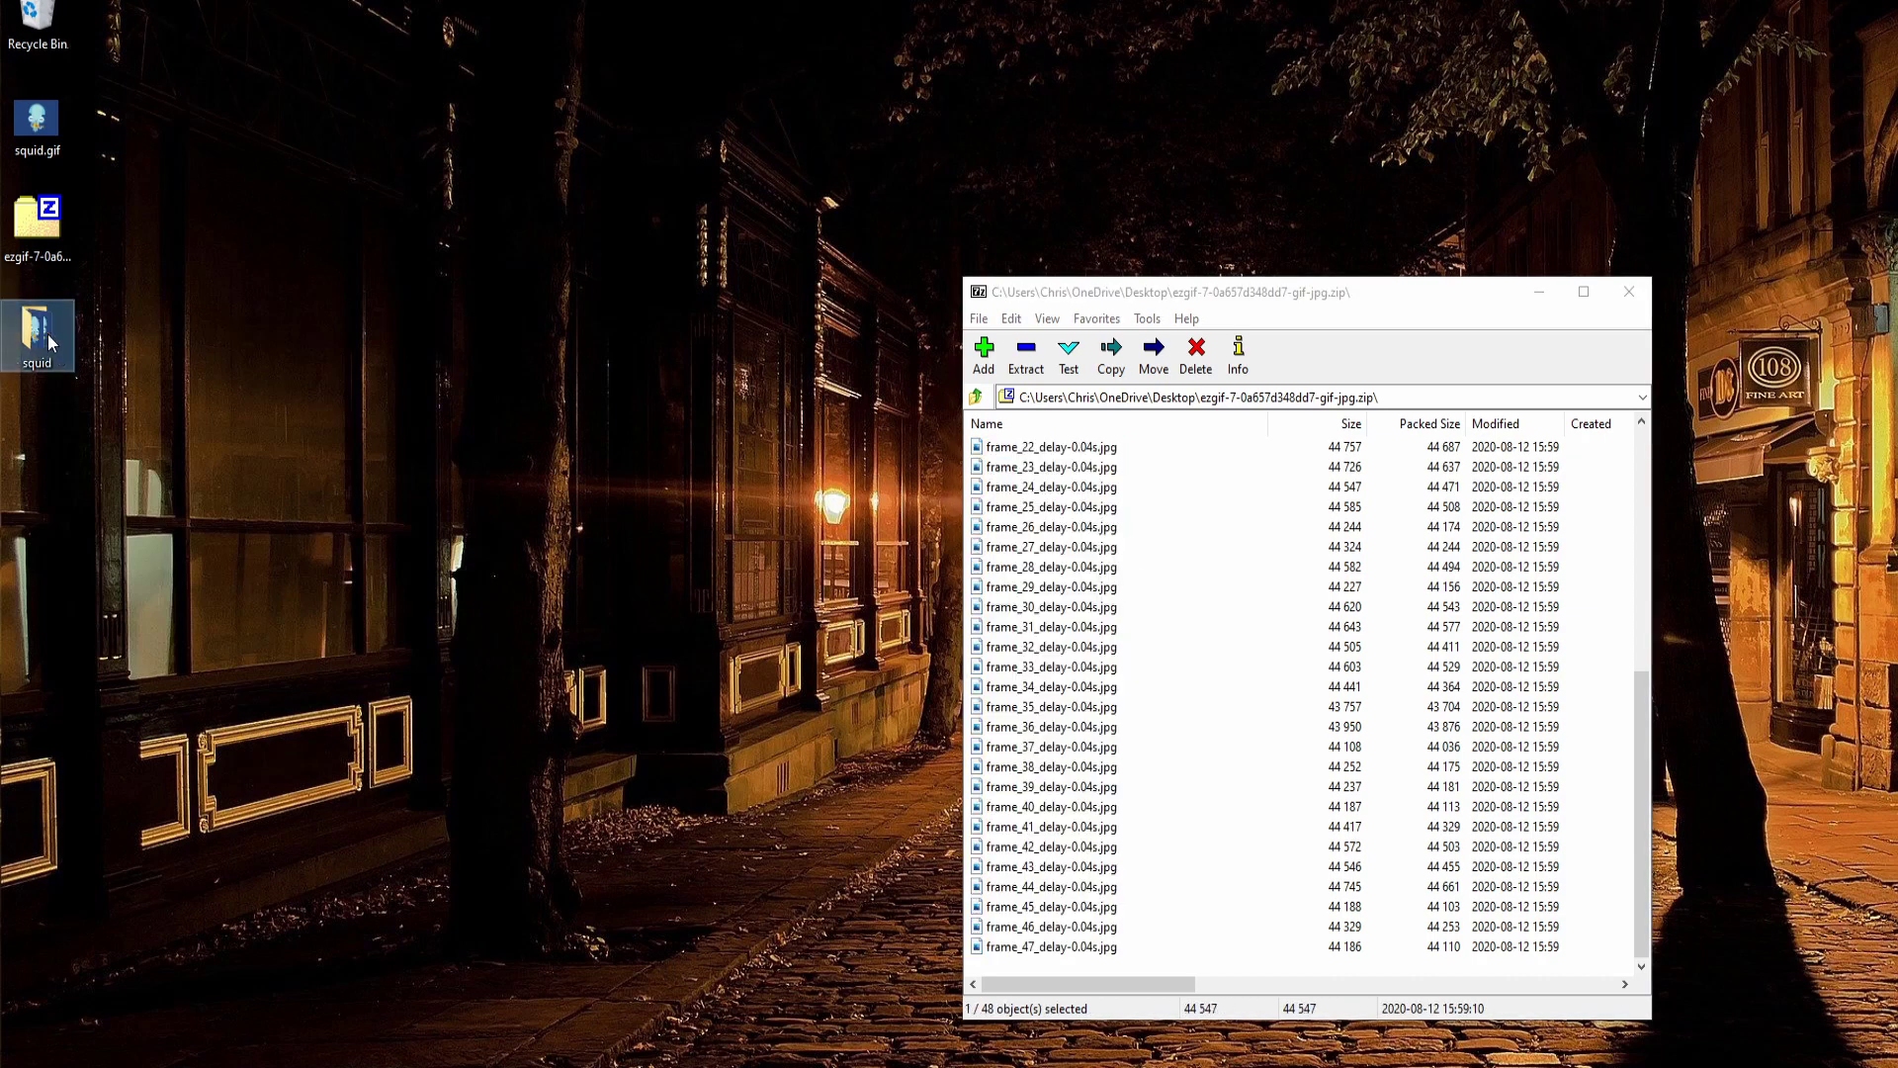
{"action": "double_click", "coordinate": [49, 339]}
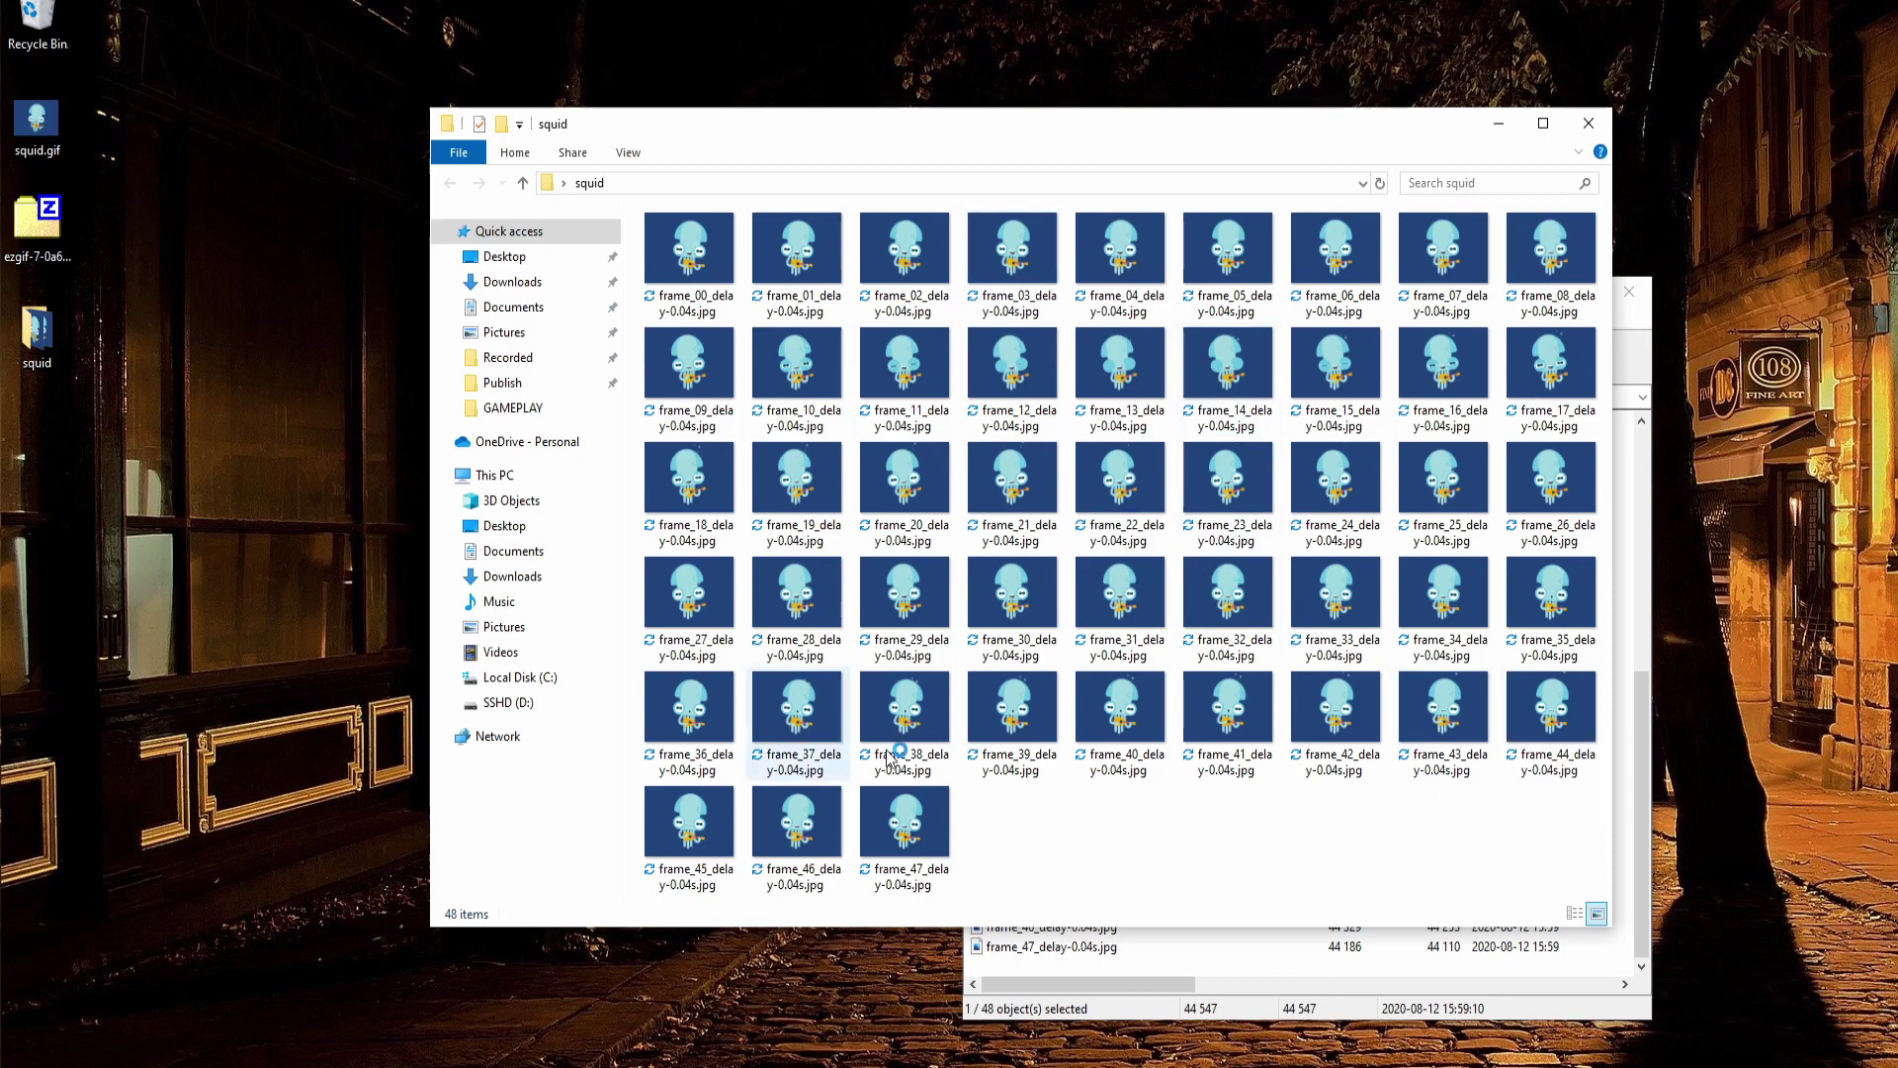
- Batch-rename all 48 frames to squid, giving squid (1).jpg through squid (48).jpg
{"action": "left_click_drag", "start_coordinate": [1574, 856], "coordinate": [1287, 722]}
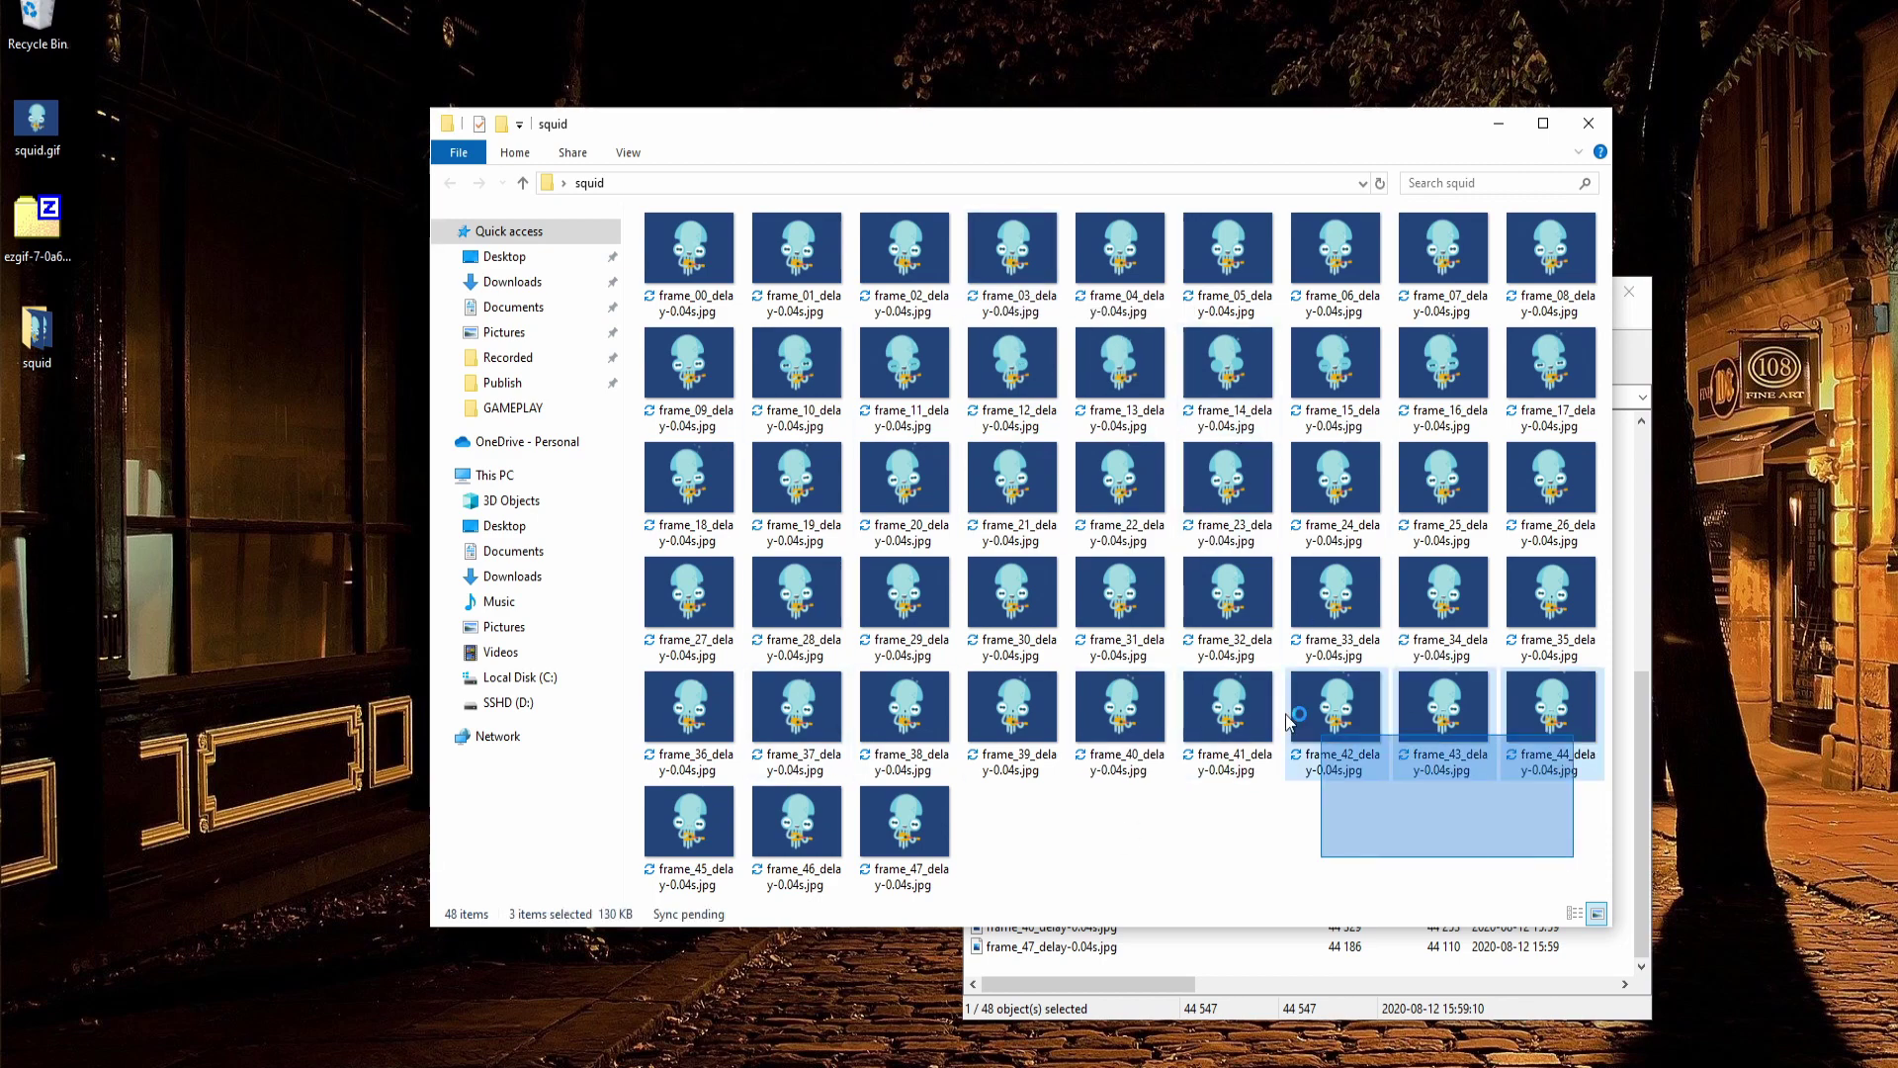
{"action": "key", "text": "ctrl+a"}
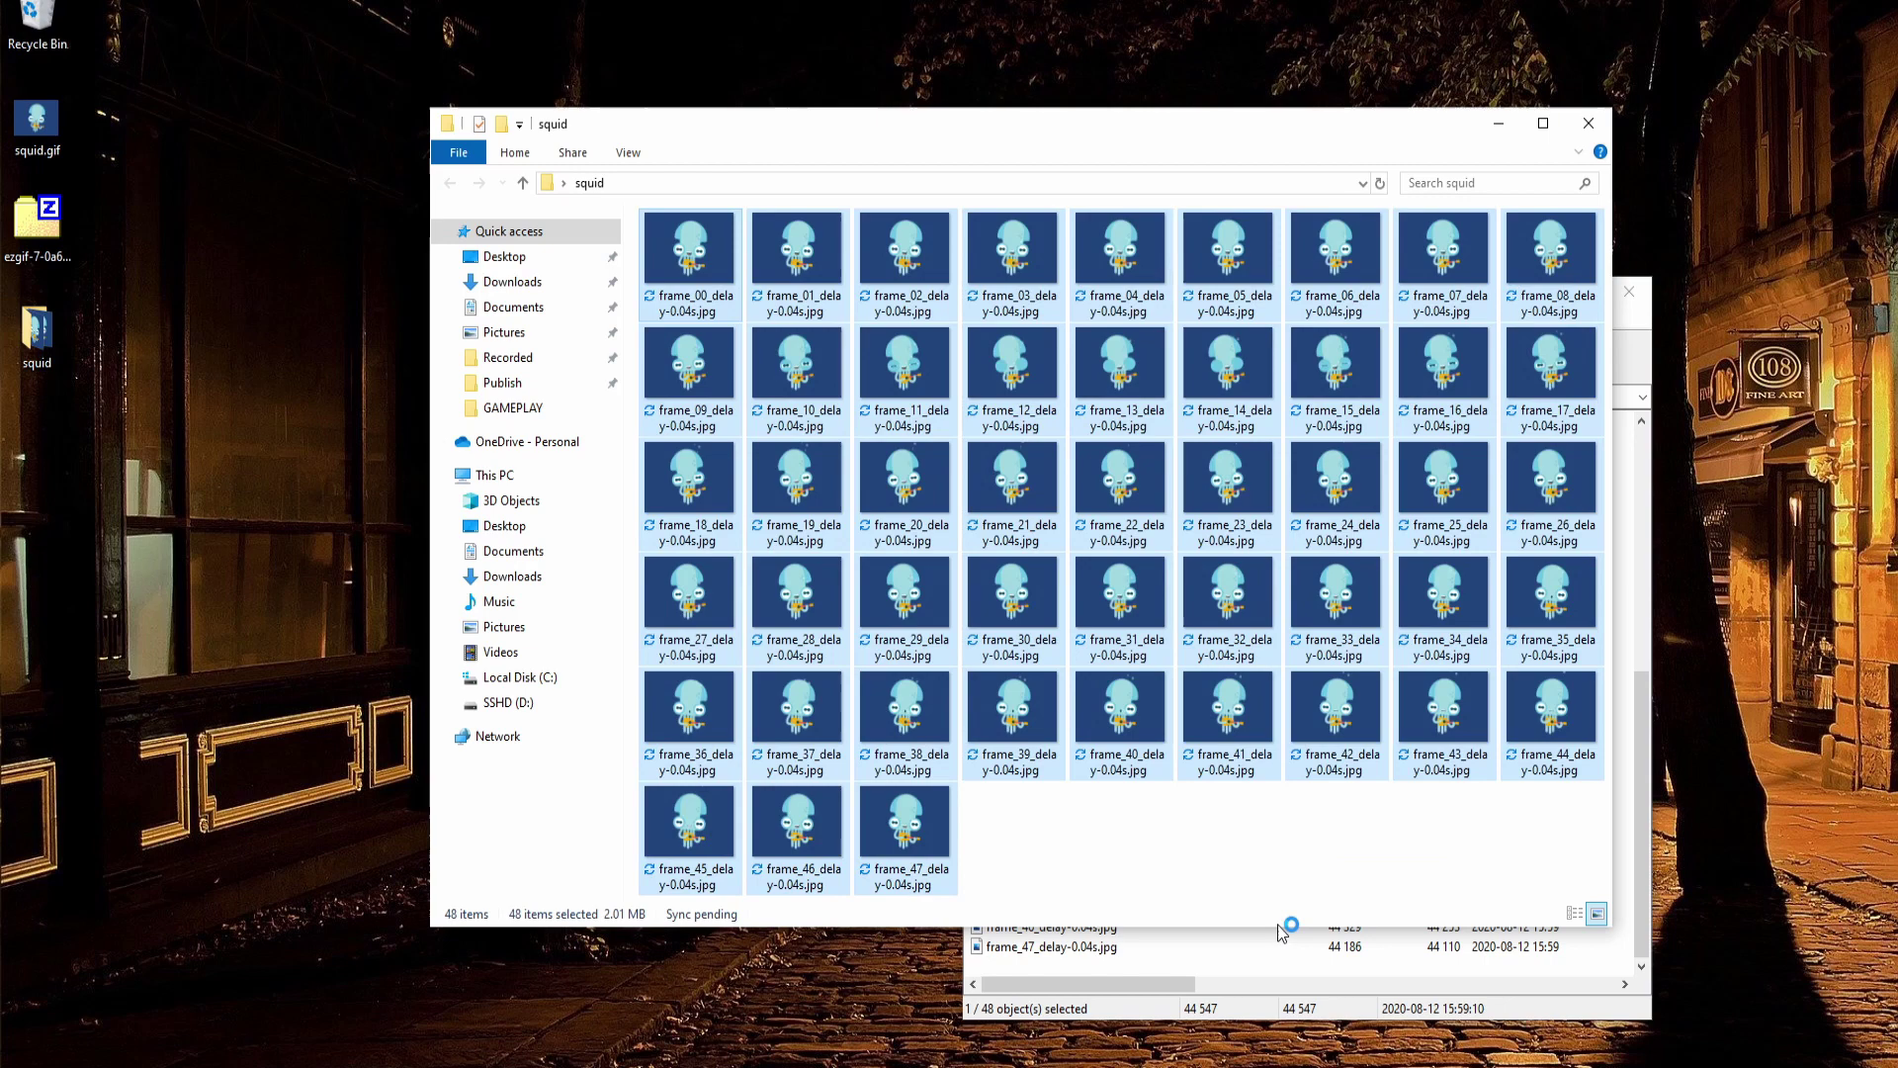
{"action": "key", "text": "F2"}
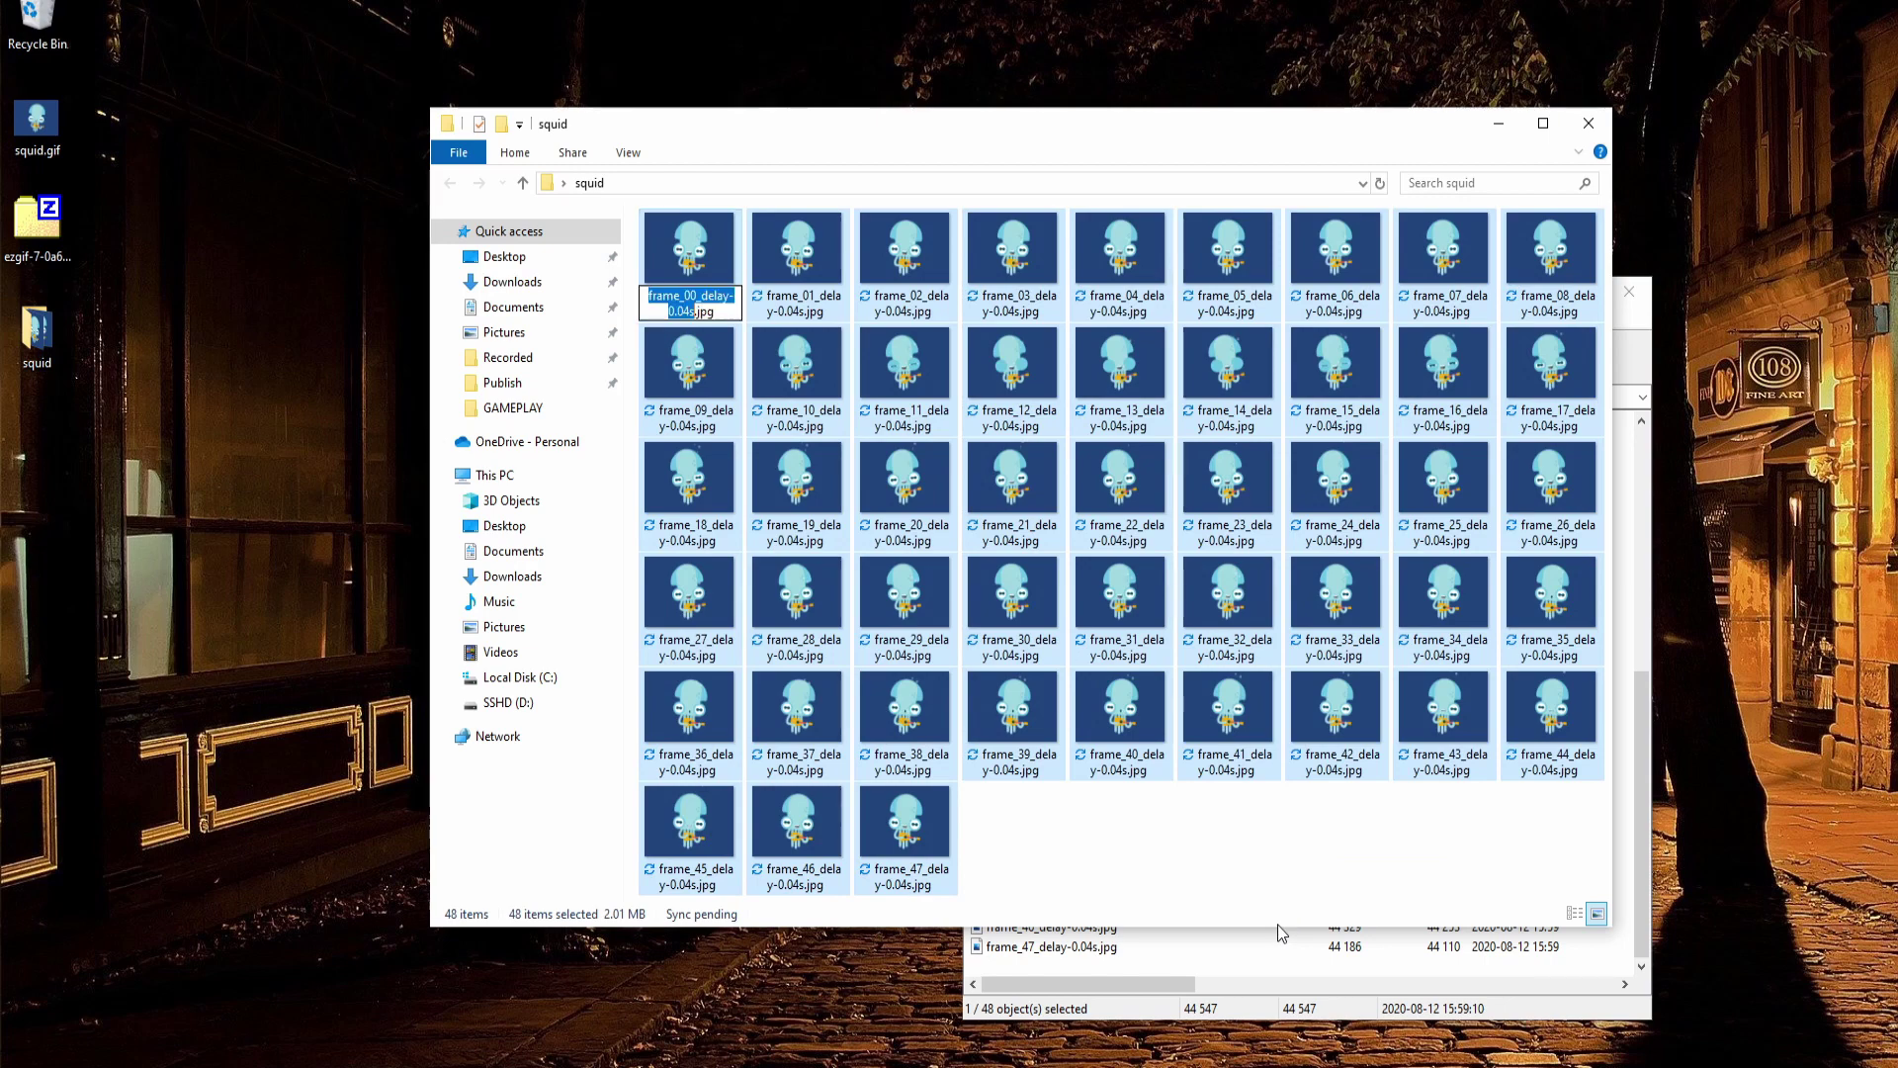
{"action": "type", "text": "squid"}
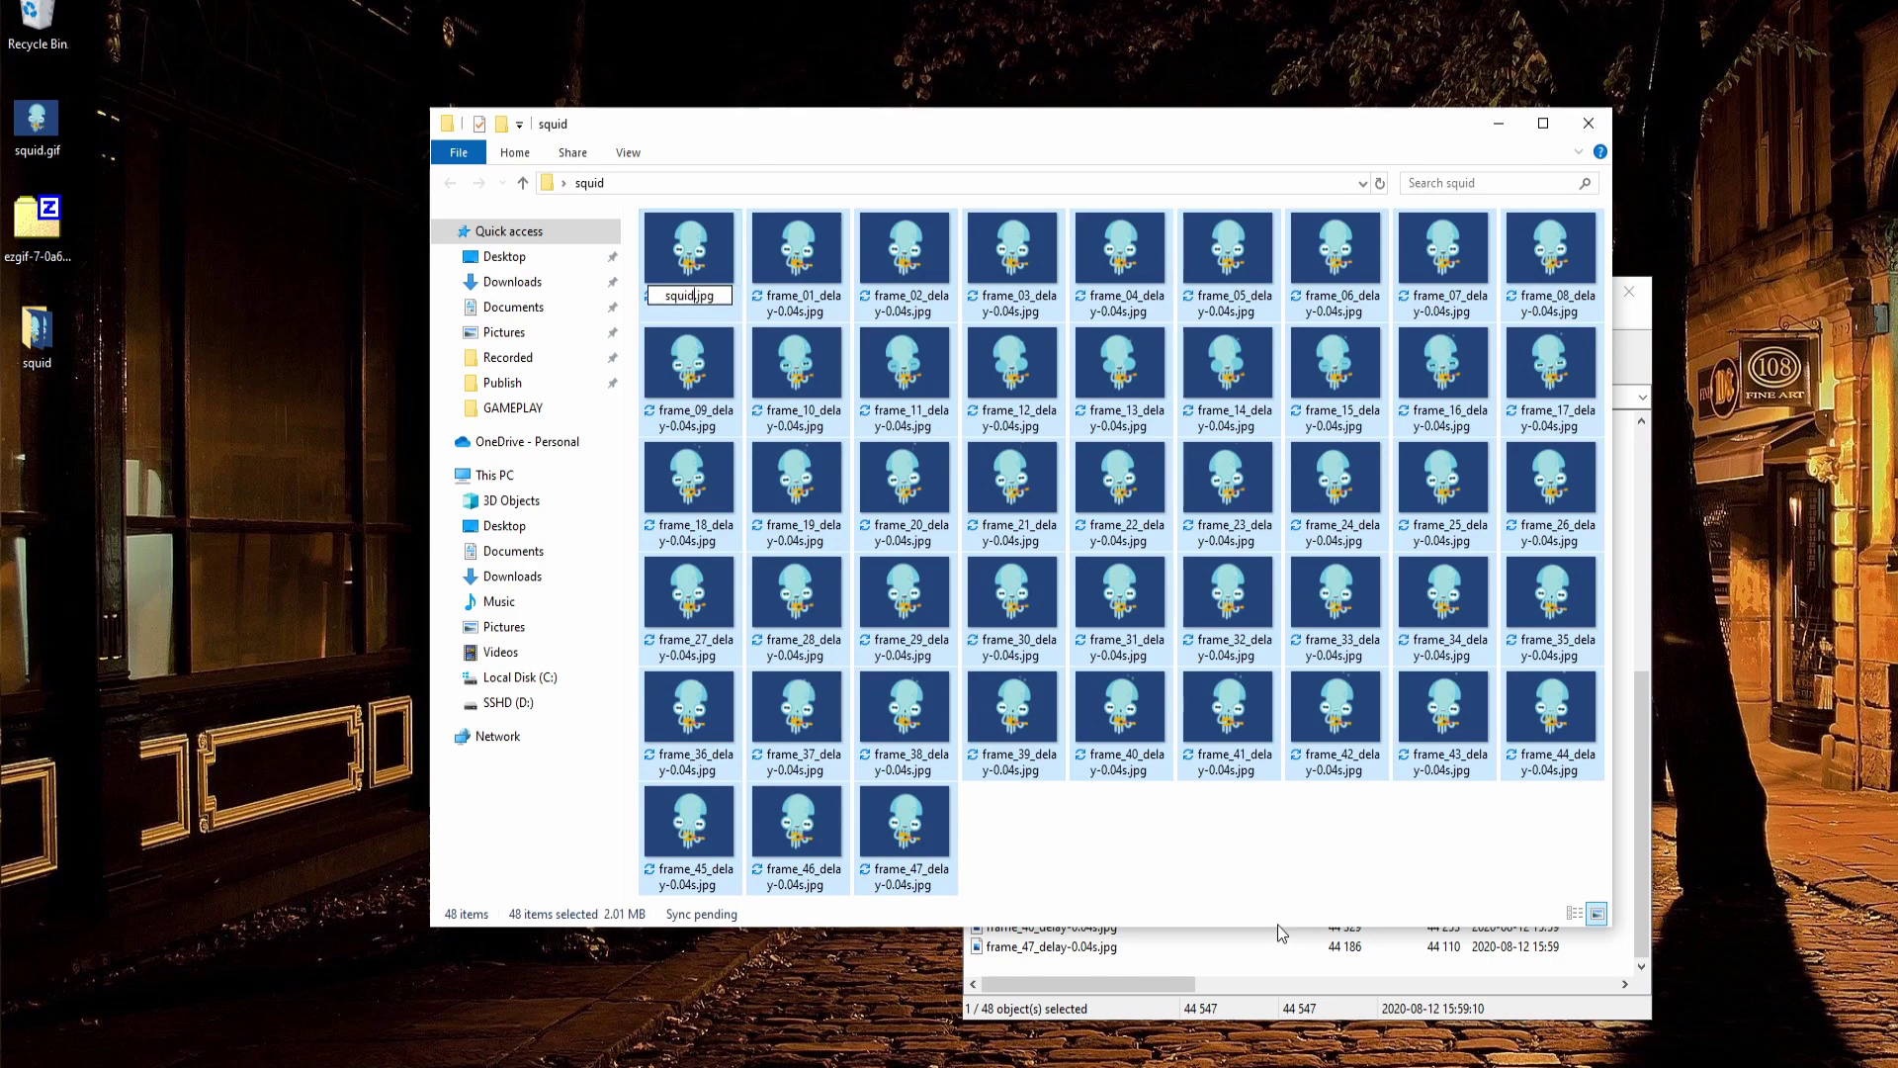
{"action": "key", "text": "Return"}
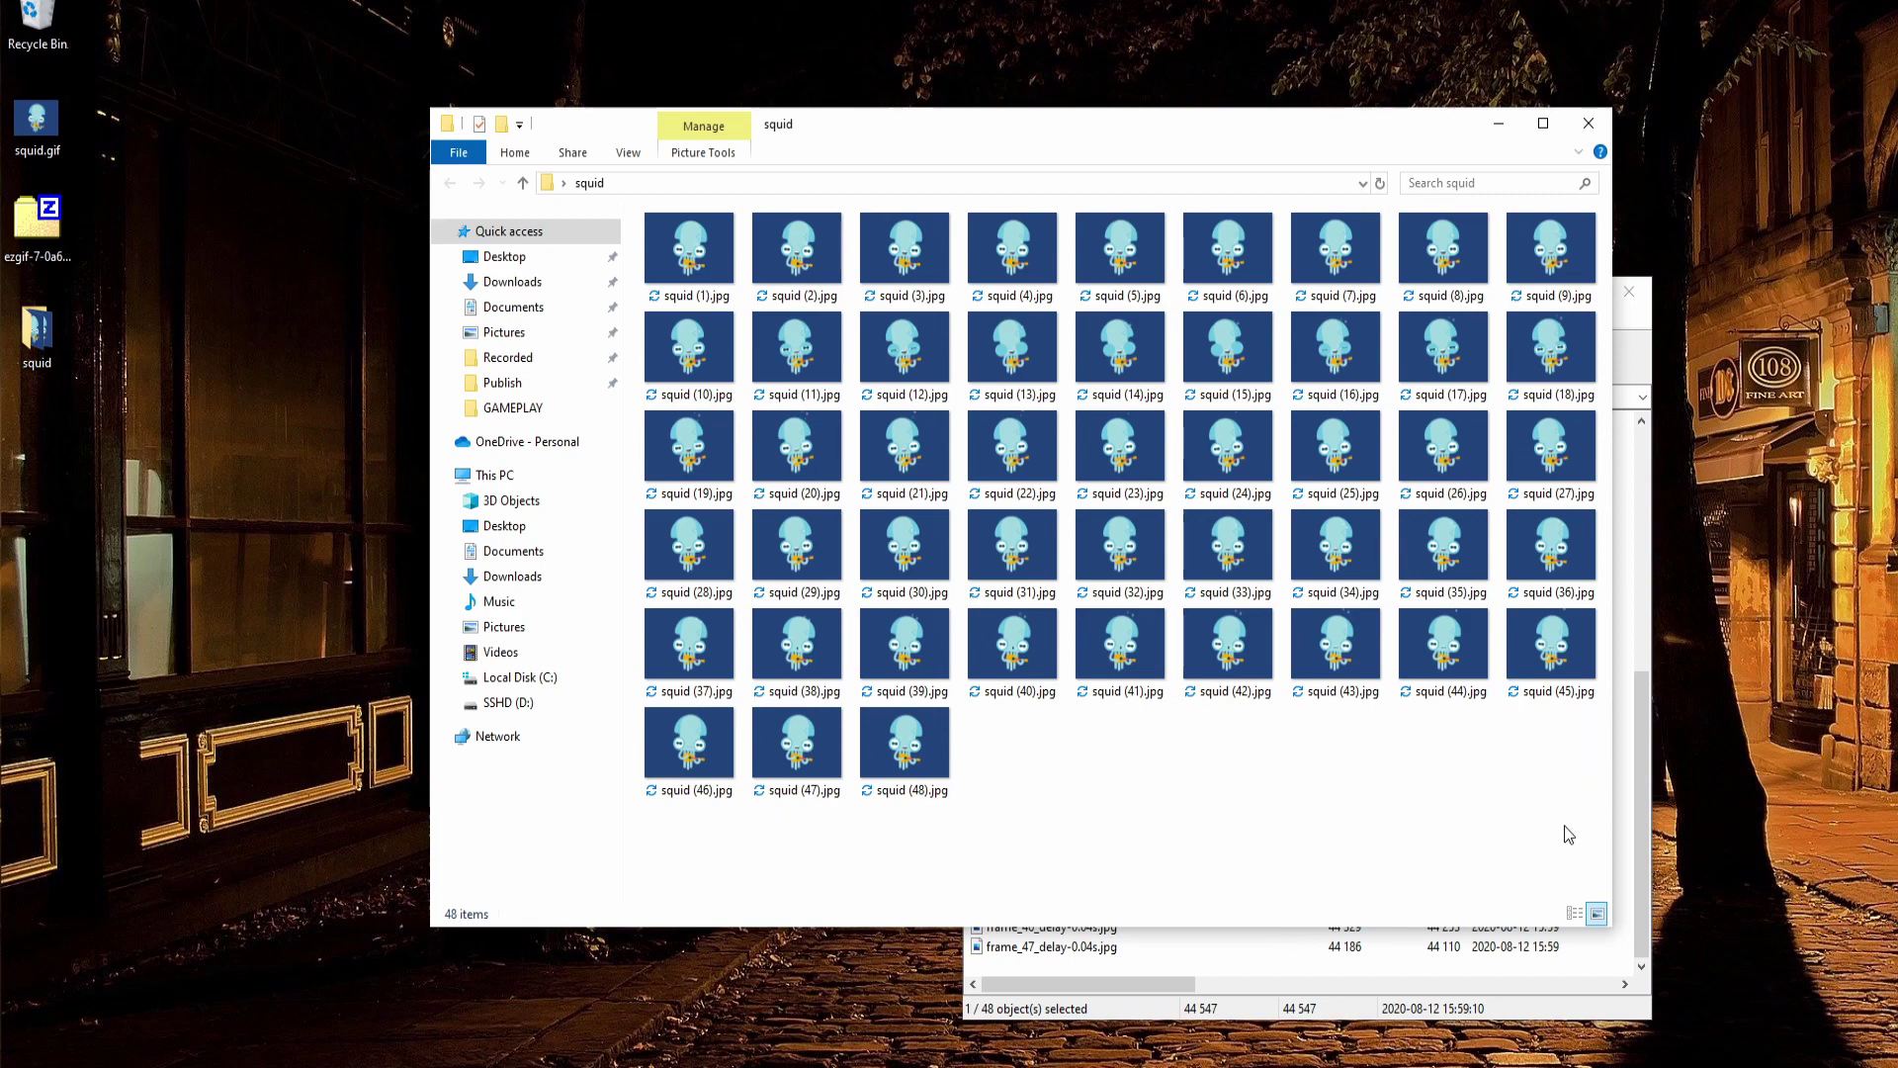
- Import the 48 frames into the Animation bin as squid ([1-48]).jpg and widen the Media Pool
{"action": "left_click_drag", "start_coordinate": [1540, 797], "coordinate": [648, 207]}
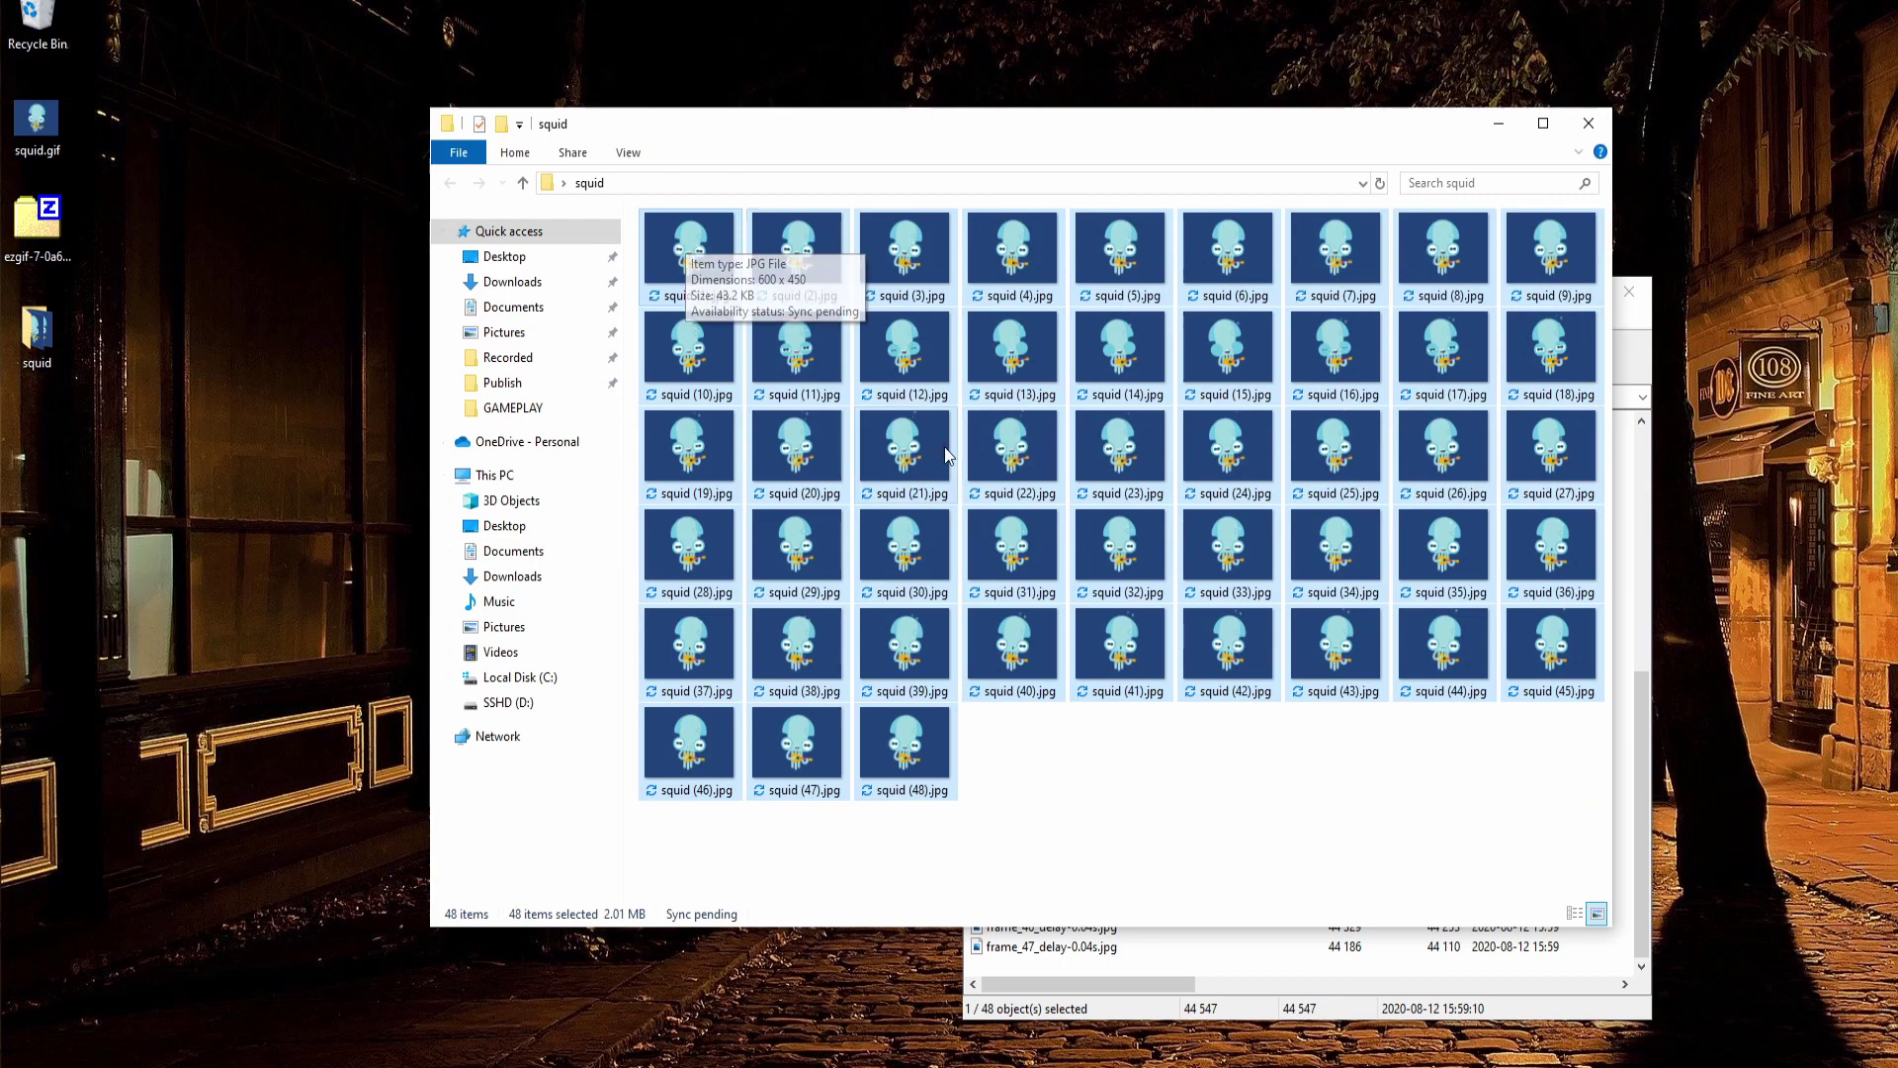
{"action": "left_click_drag", "start_coordinate": [689, 233], "coordinate": [237, 226]}
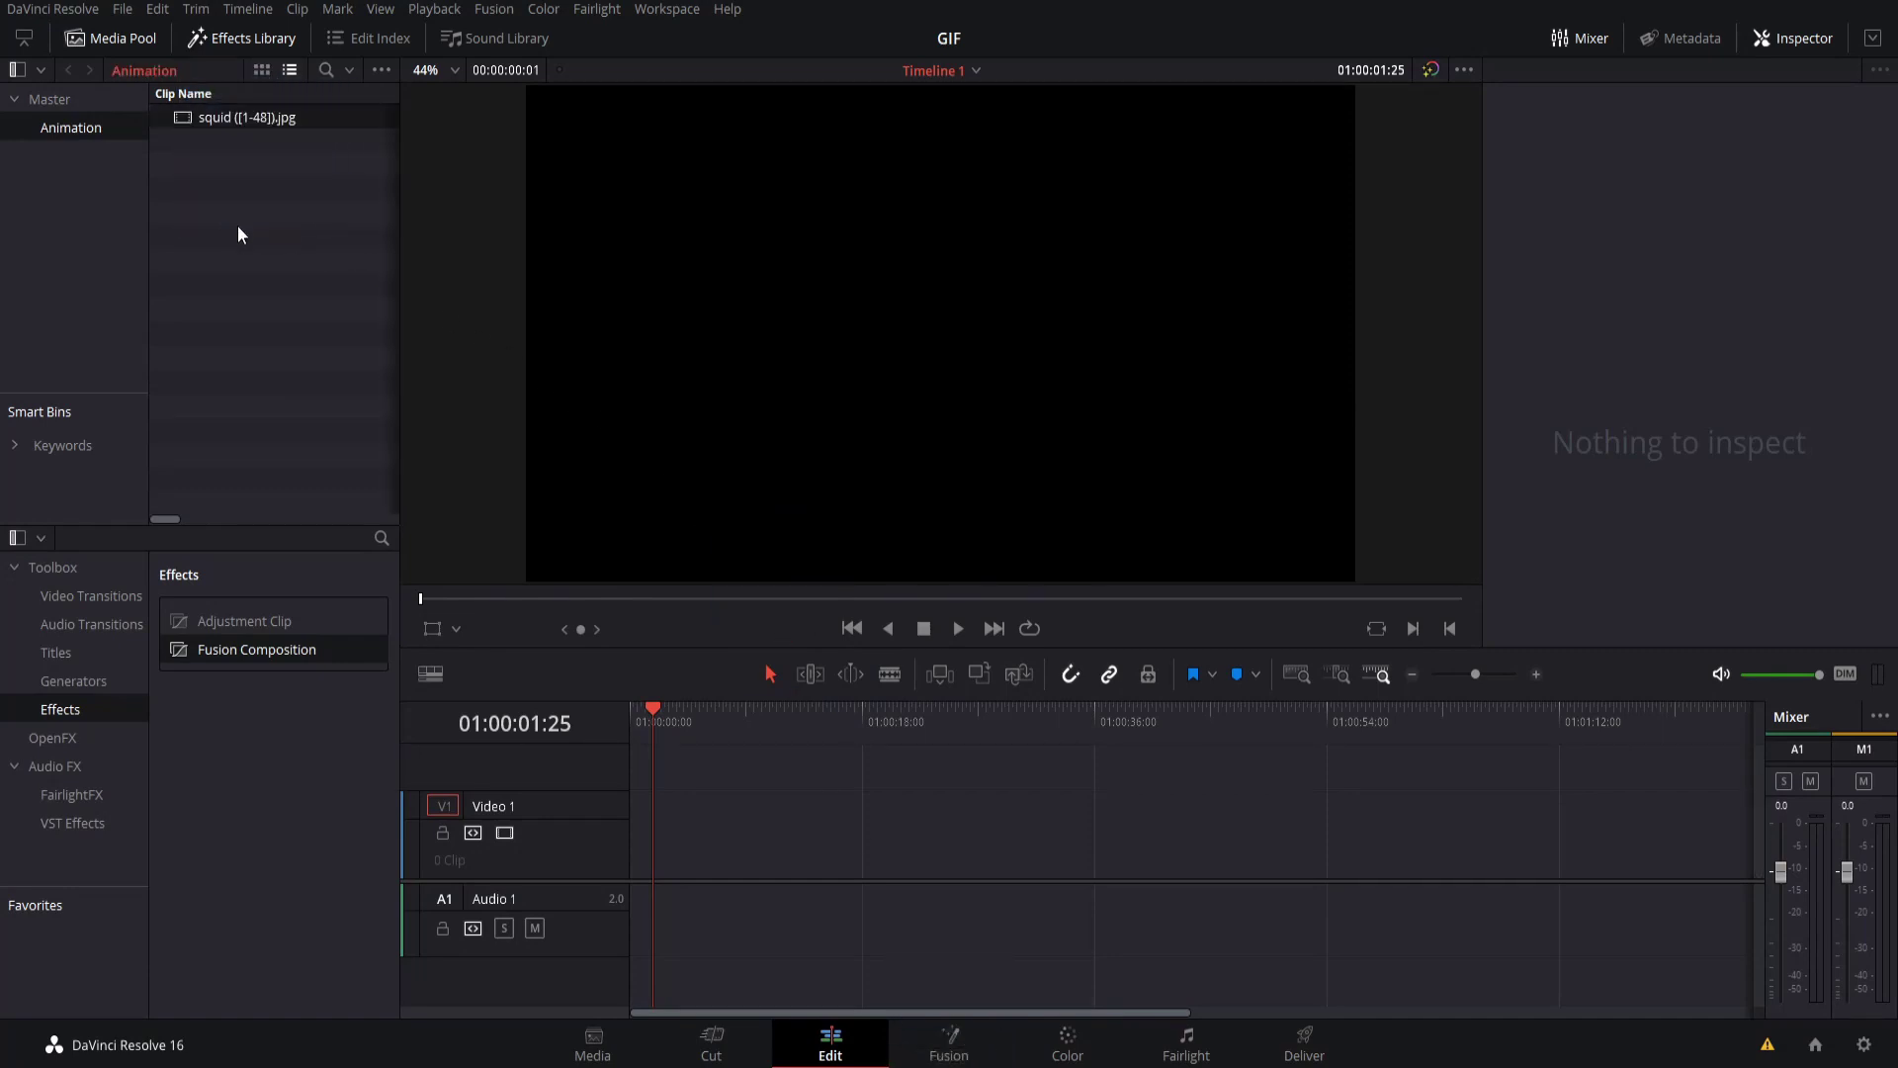
{"action": "left_click_drag", "start_coordinate": [401, 226], "coordinate": [582, 211]}
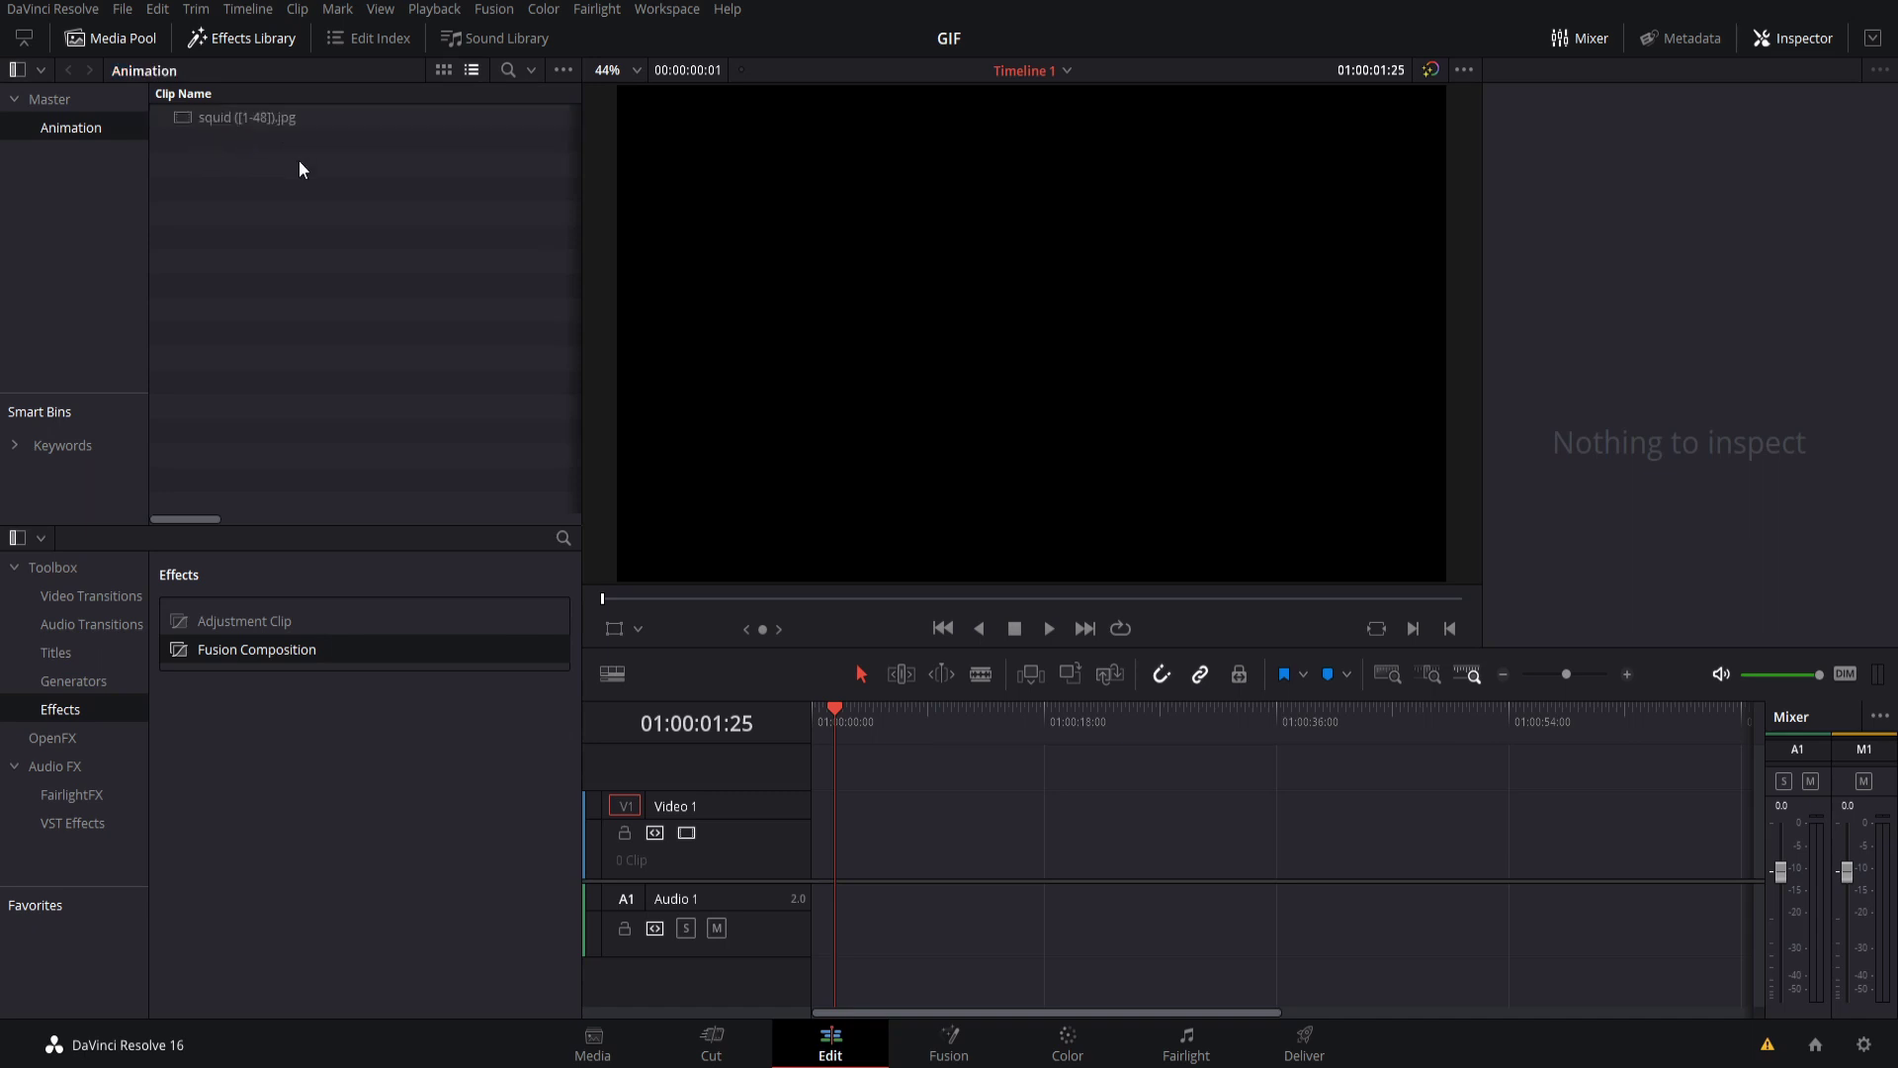
- Preview the squid ([1-48]).jpg clip and place it at the start of Video 1
{"action": "double_click", "coordinate": [301, 117]}
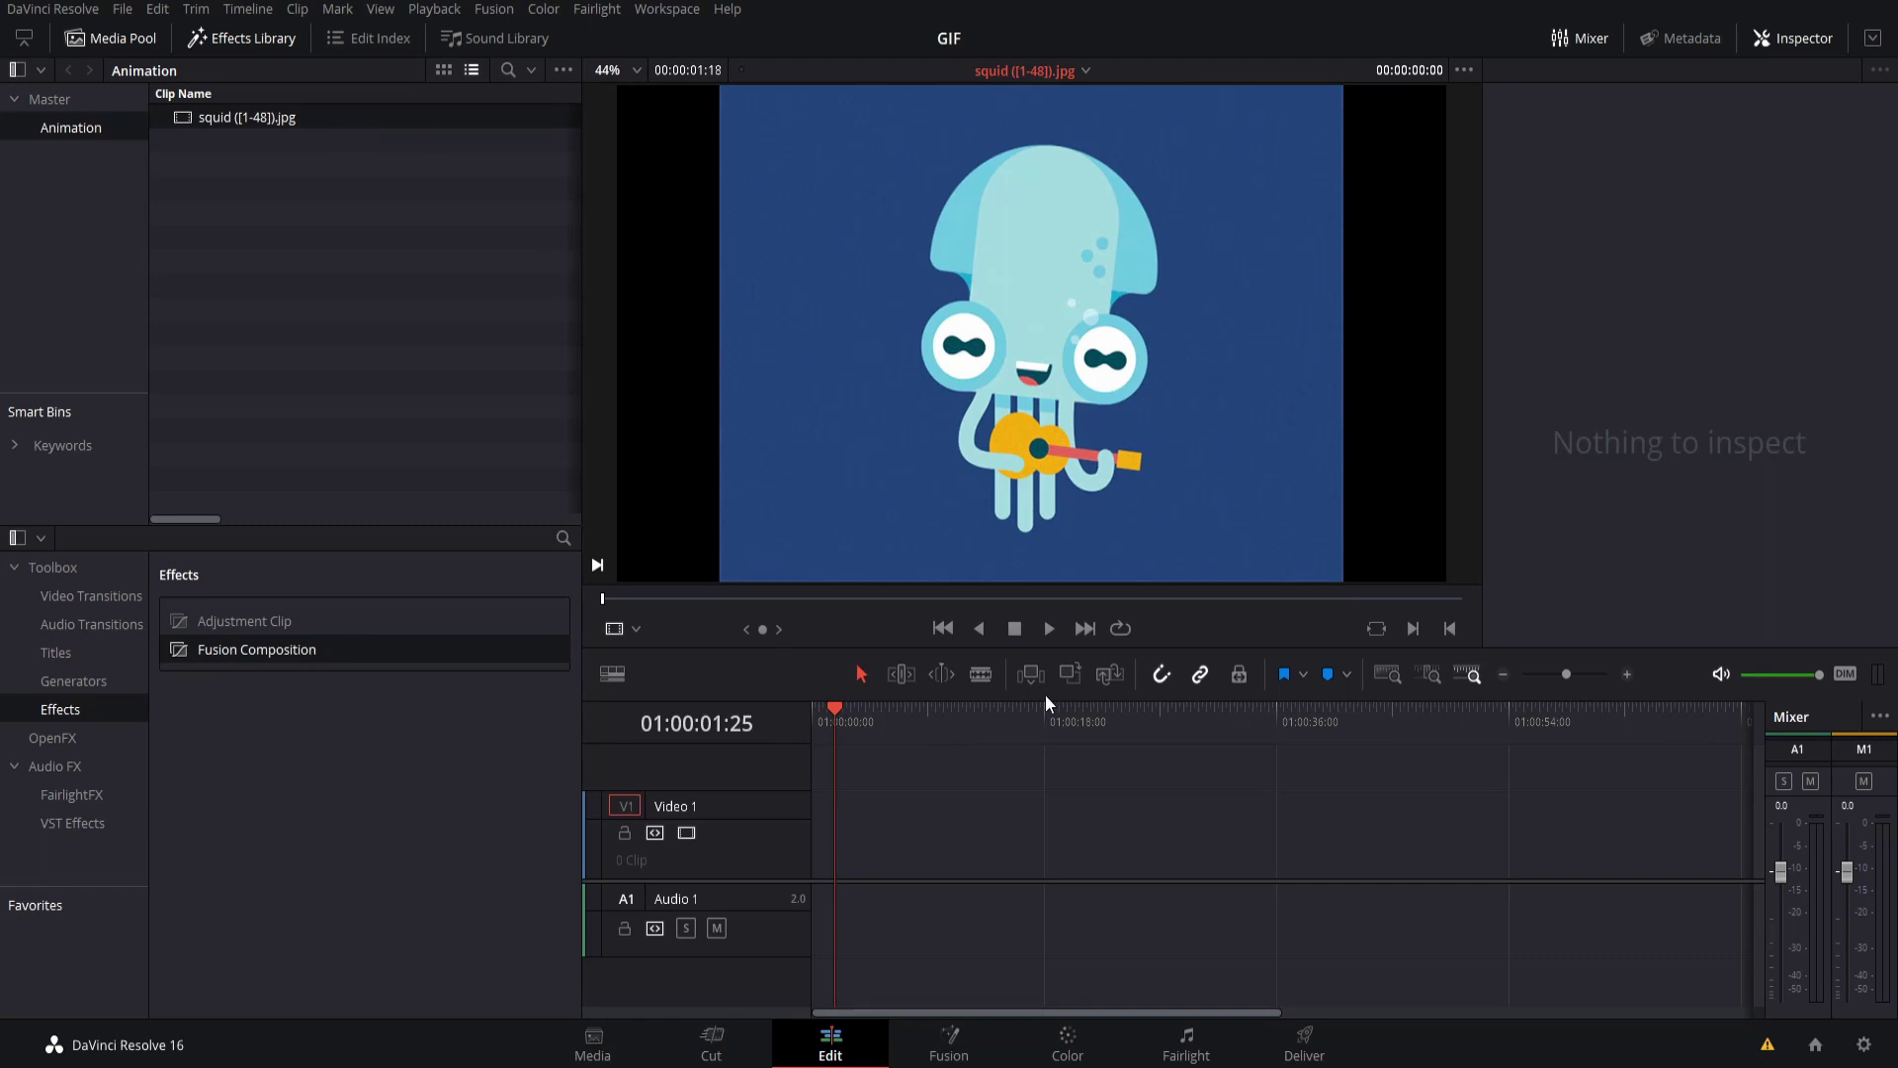
{"action": "left_click", "coordinate": [1048, 629]}
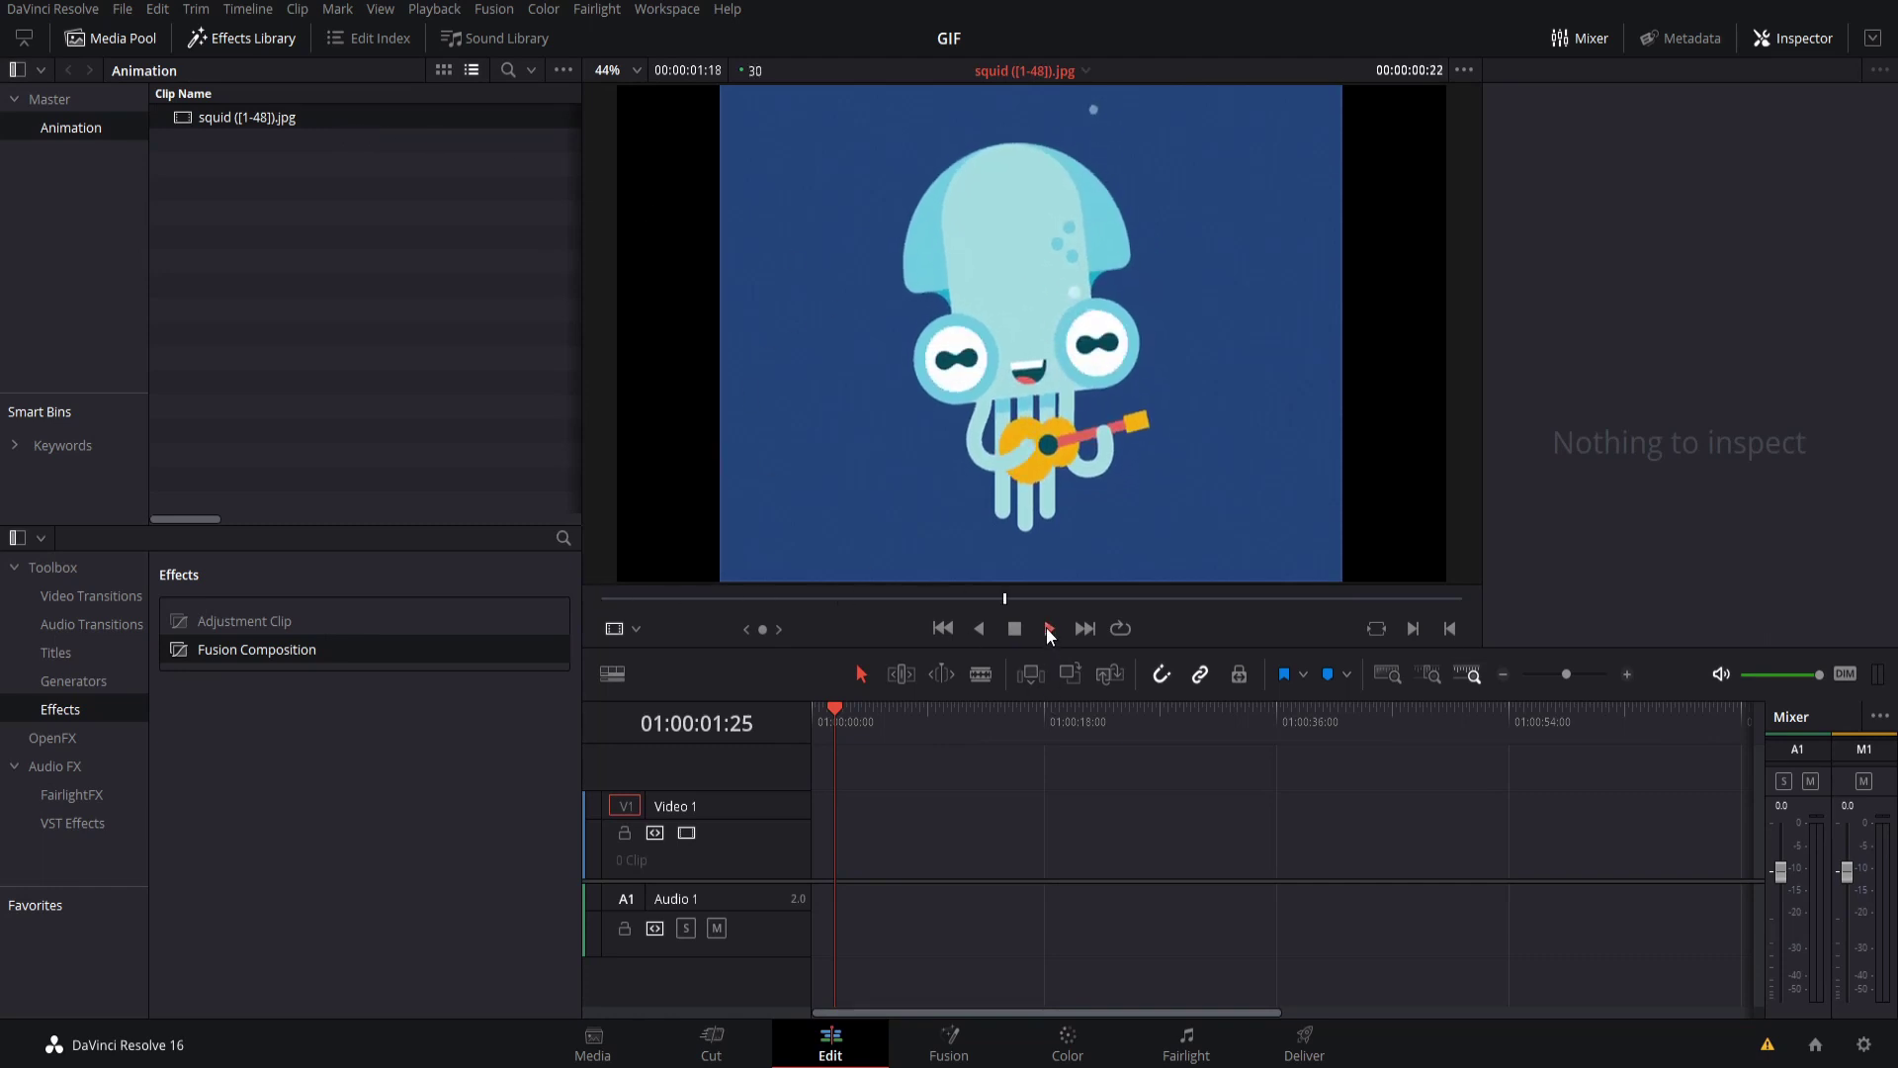
{"action": "left_click", "coordinate": [1050, 628]}
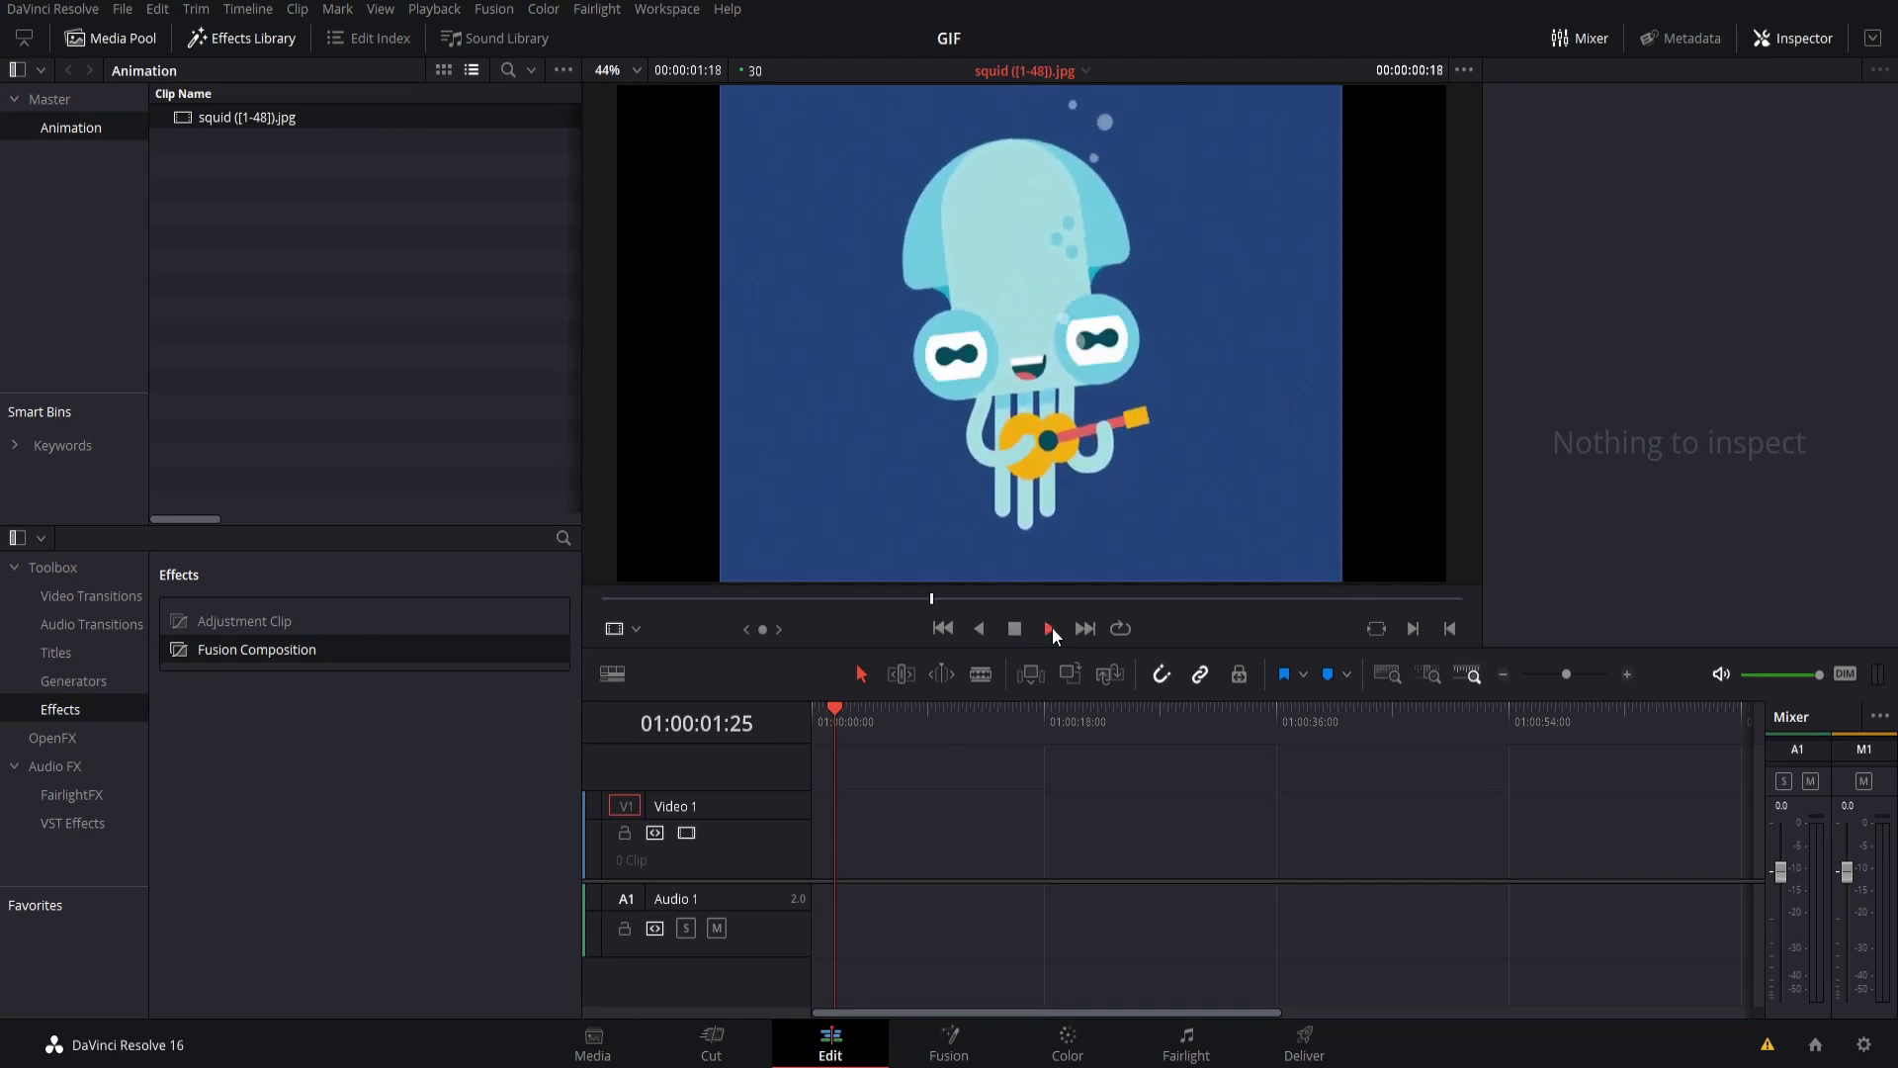
{"action": "left_click_drag", "start_coordinate": [1052, 627], "coordinate": [1107, 779]}
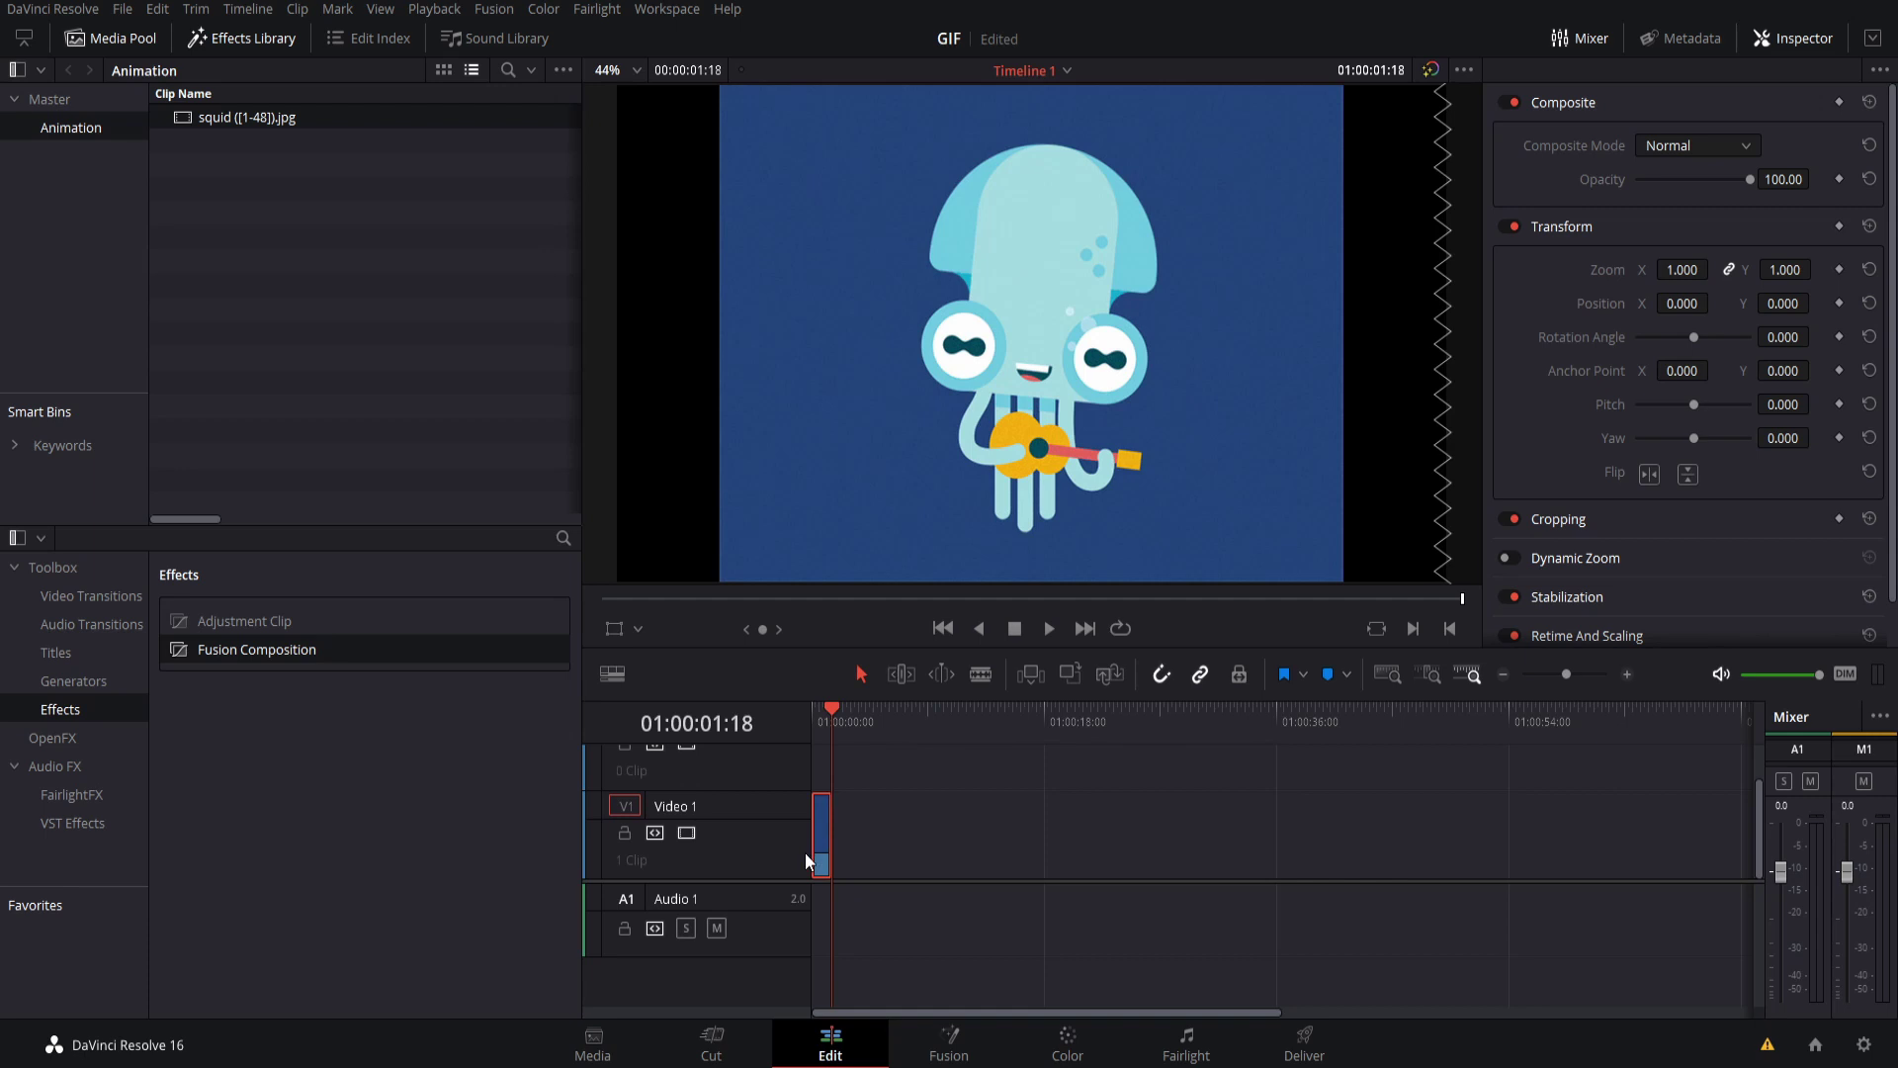
{"action": "left_click", "coordinate": [1634, 676]}
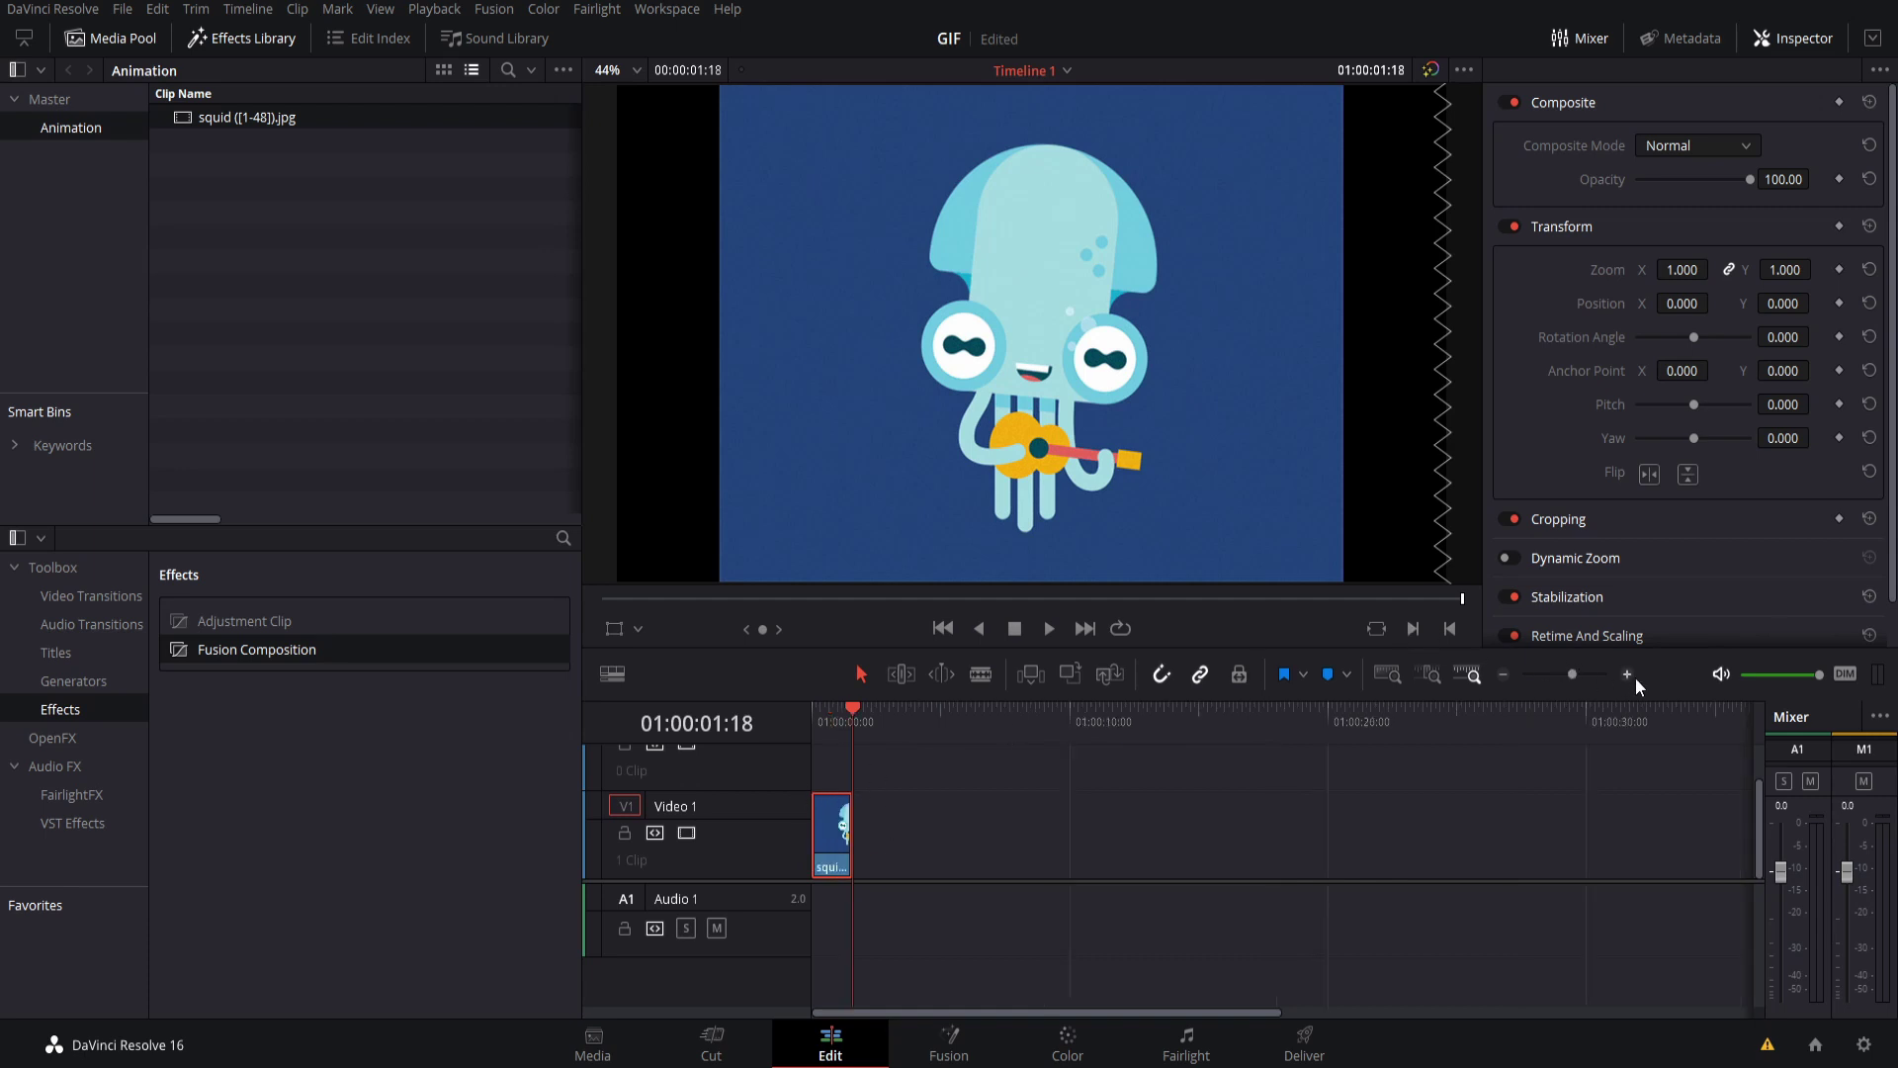
- Paste squid clip copies end to end until six fill about 9 seconds, then play them
{"action": "left_click", "coordinate": [1635, 678]}
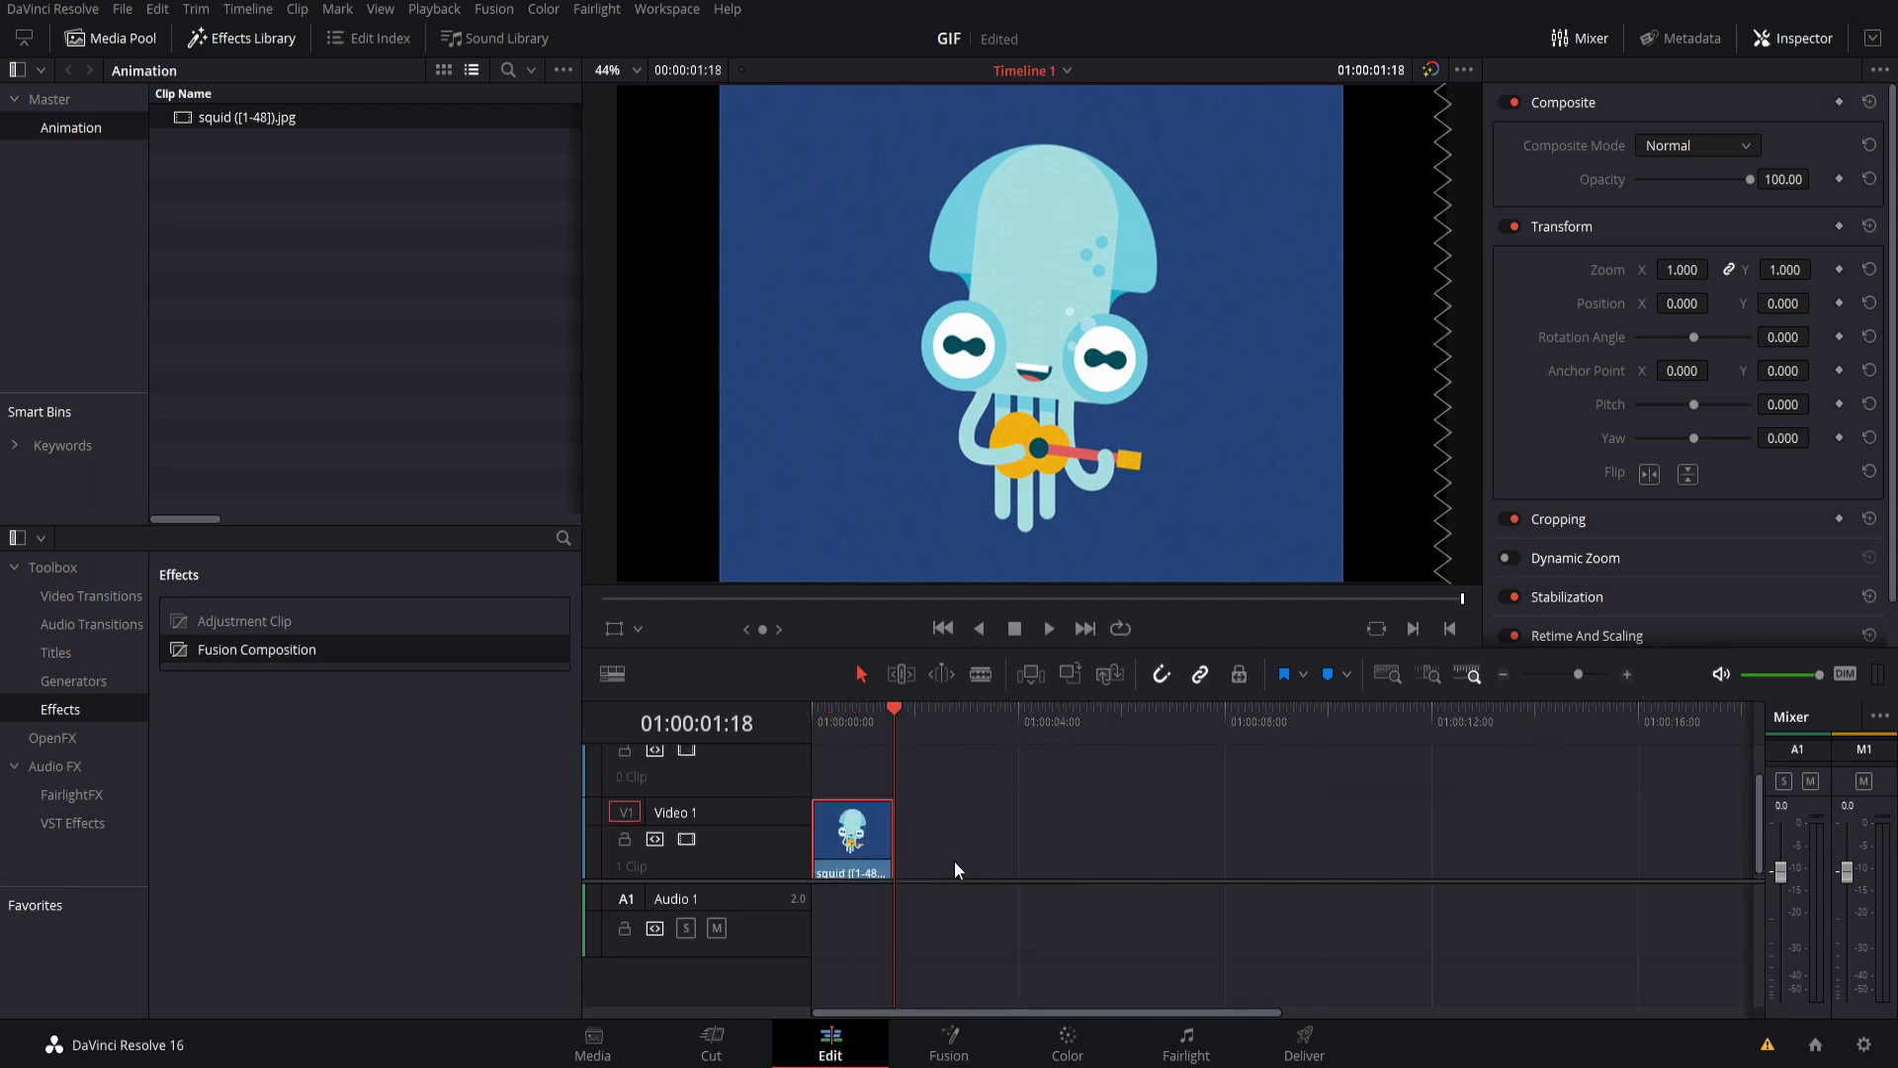
{"action": "left_click", "coordinate": [848, 850]}
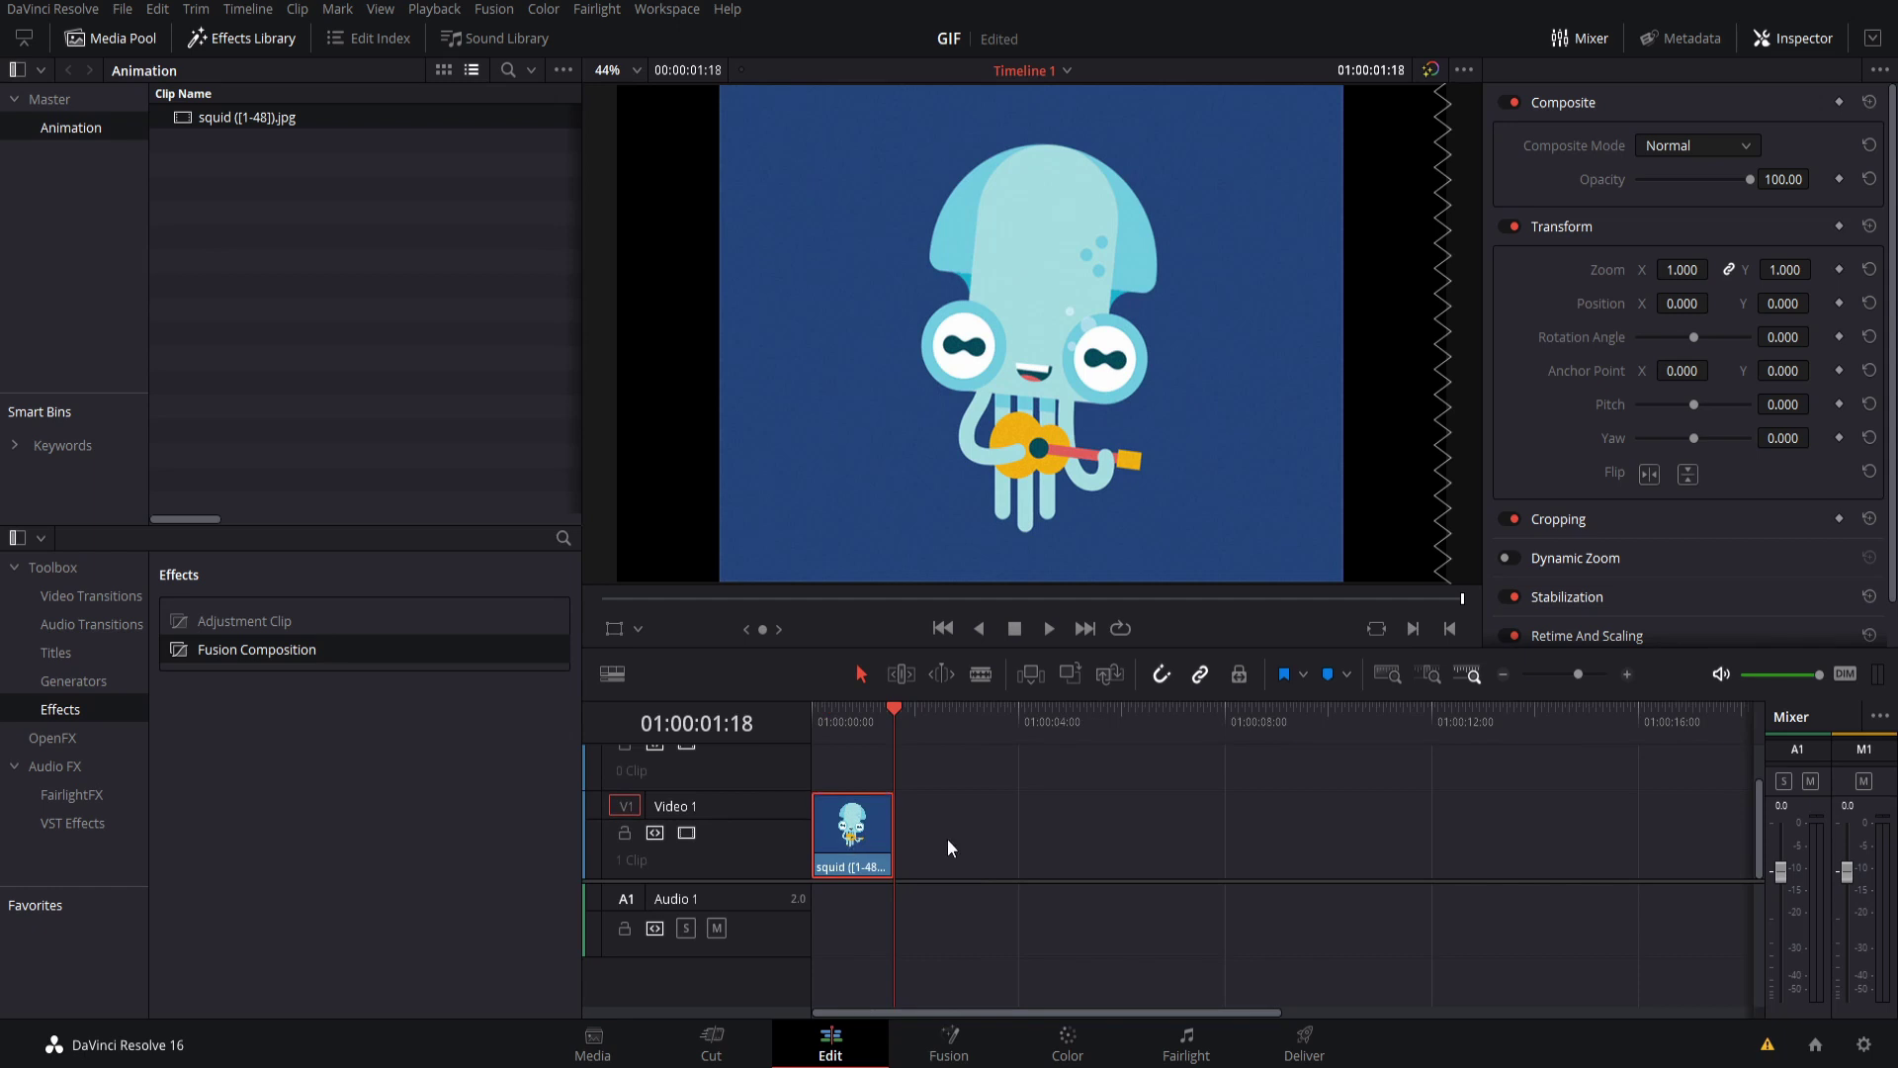
{"action": "left_click", "coordinate": [1038, 835]}
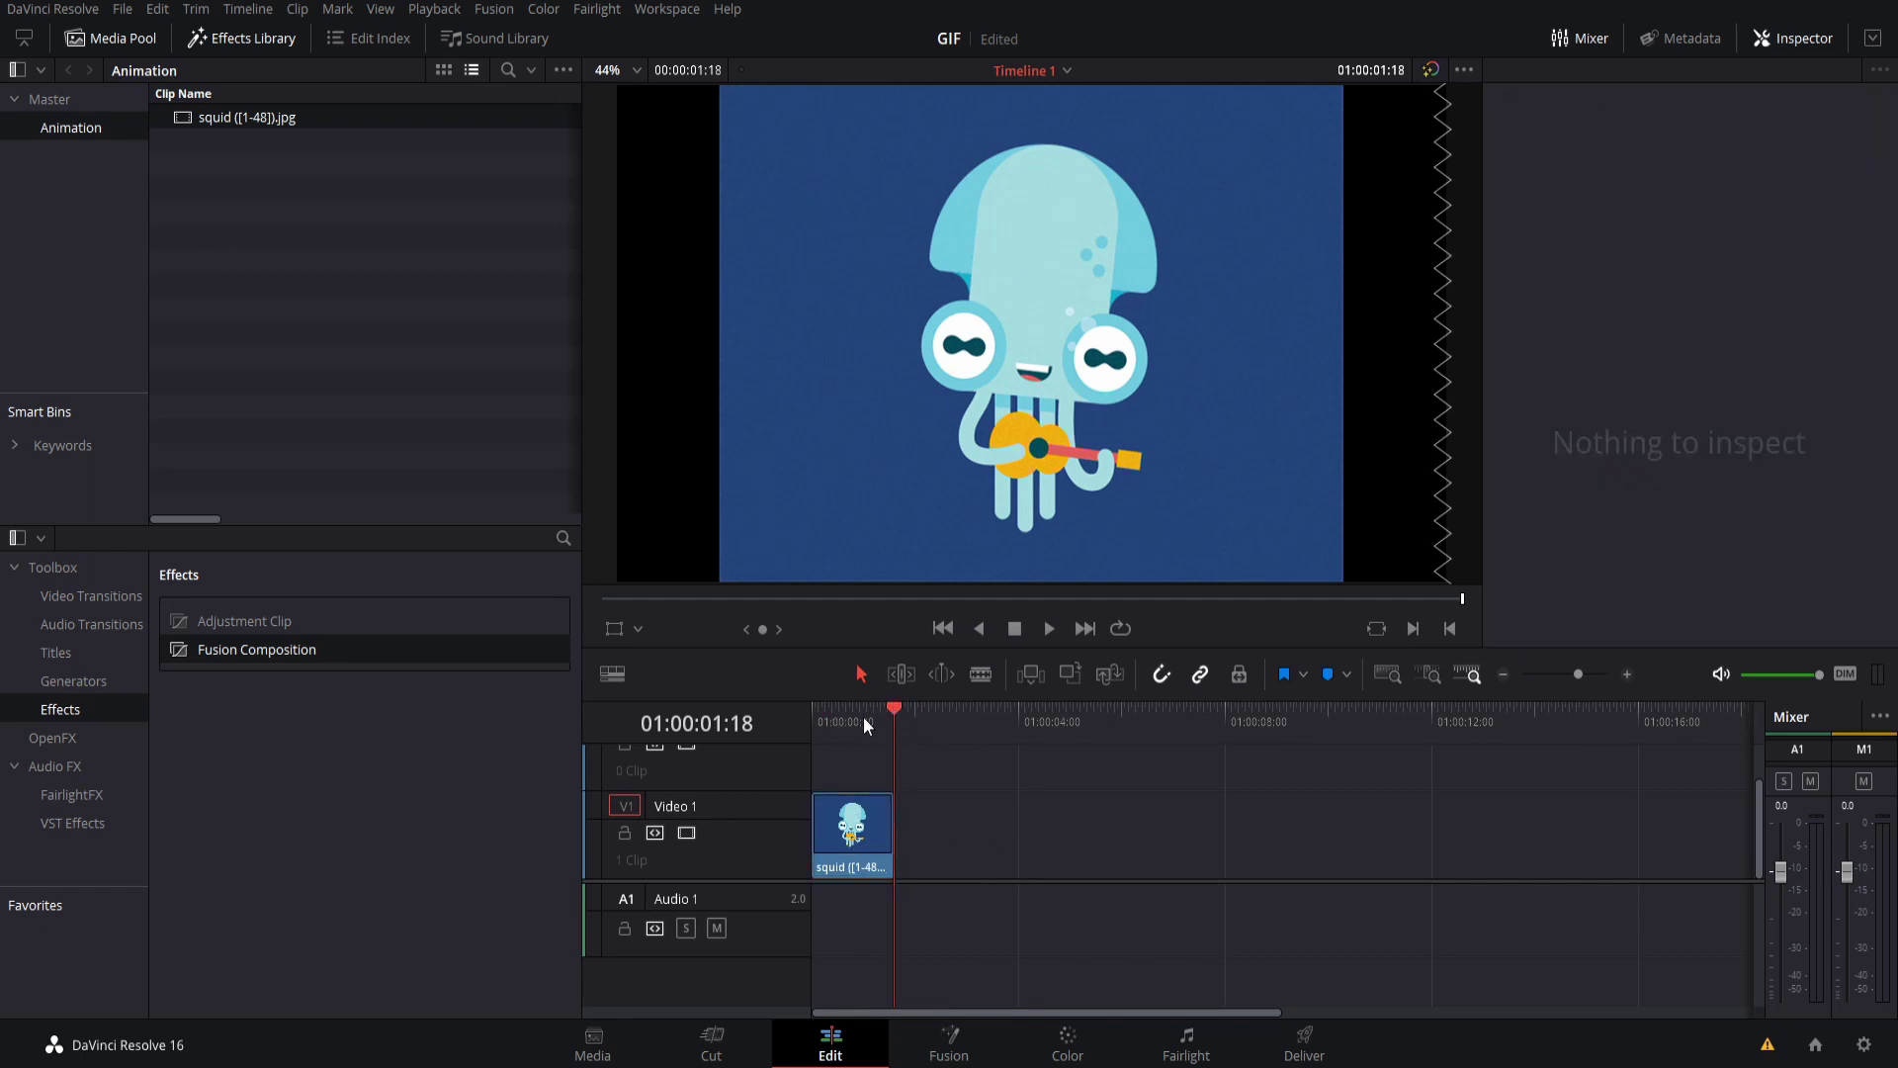
{"action": "mouse_move", "coordinate": [863, 716]}
{"action": "left_mouse_down"}
{"action": "mouse_move", "coordinate": [840, 716]}
{"action": "mouse_move", "coordinate": [930, 723]}
{"action": "mouse_move", "coordinate": [894, 730]}
{"action": "left_mouse_up"}
{"action": "key", "text": "ctrl+v"}
{"action": "key", "text": "ctrl+v"}
{"action": "key", "text": "ctrl+v"}
{"action": "key", "text": "ctrl+v"}
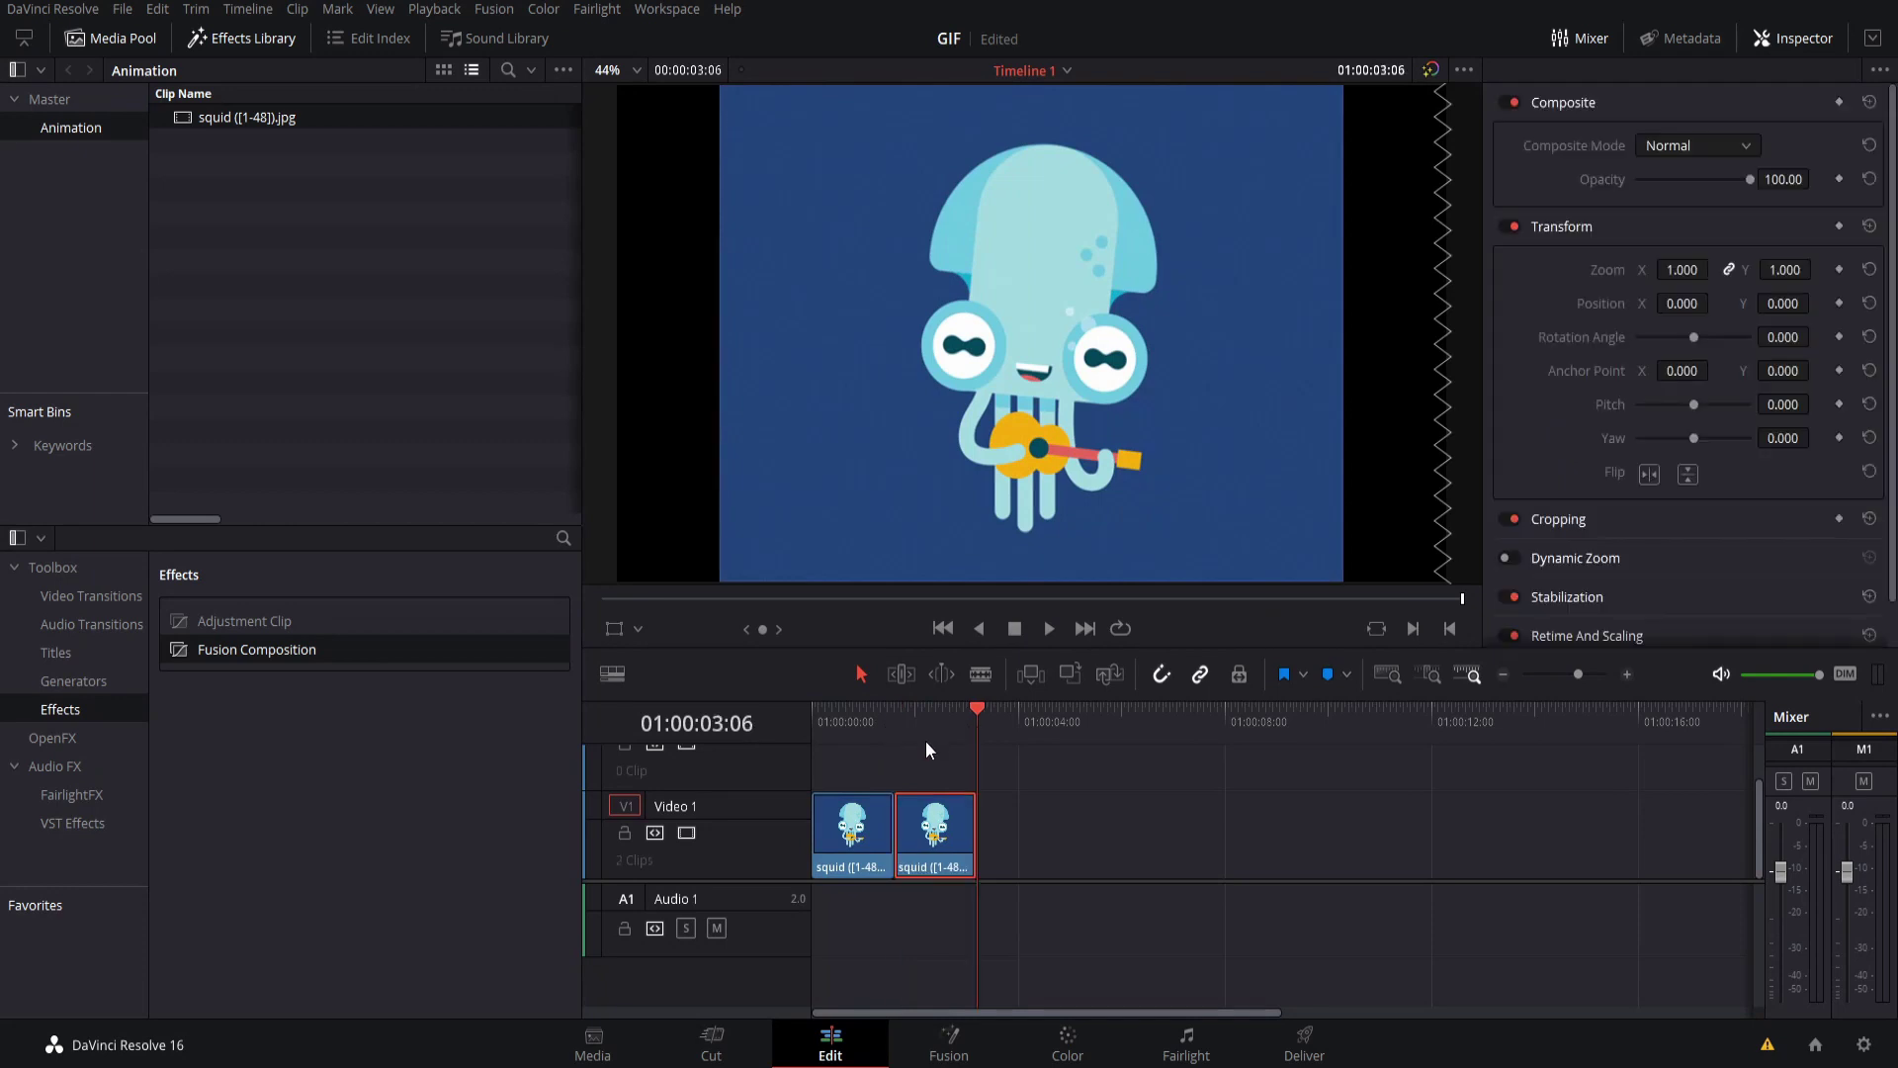
{"action": "key", "text": "ctrl+v"}
{"action": "left_click", "coordinate": [815, 714]}
{"action": "key", "text": "space"}
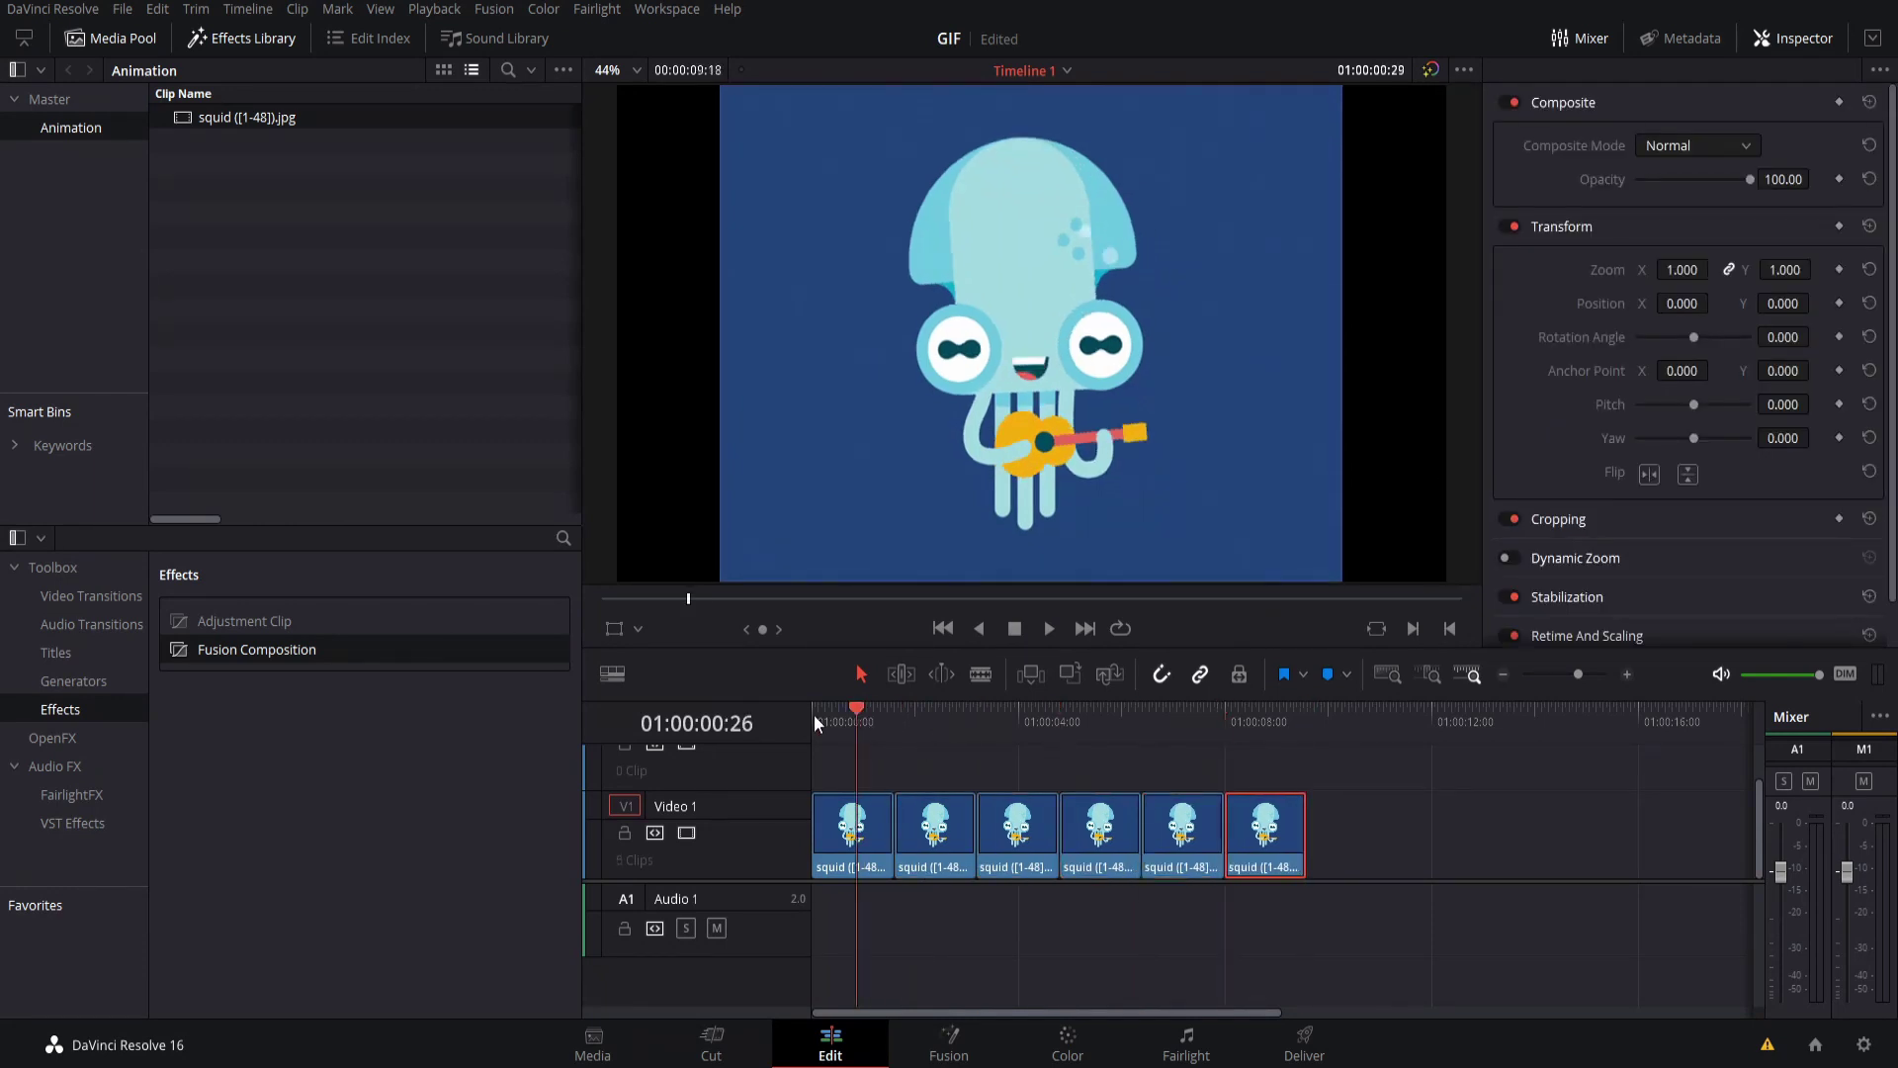
{"action": "left_click", "coordinate": [811, 718]}
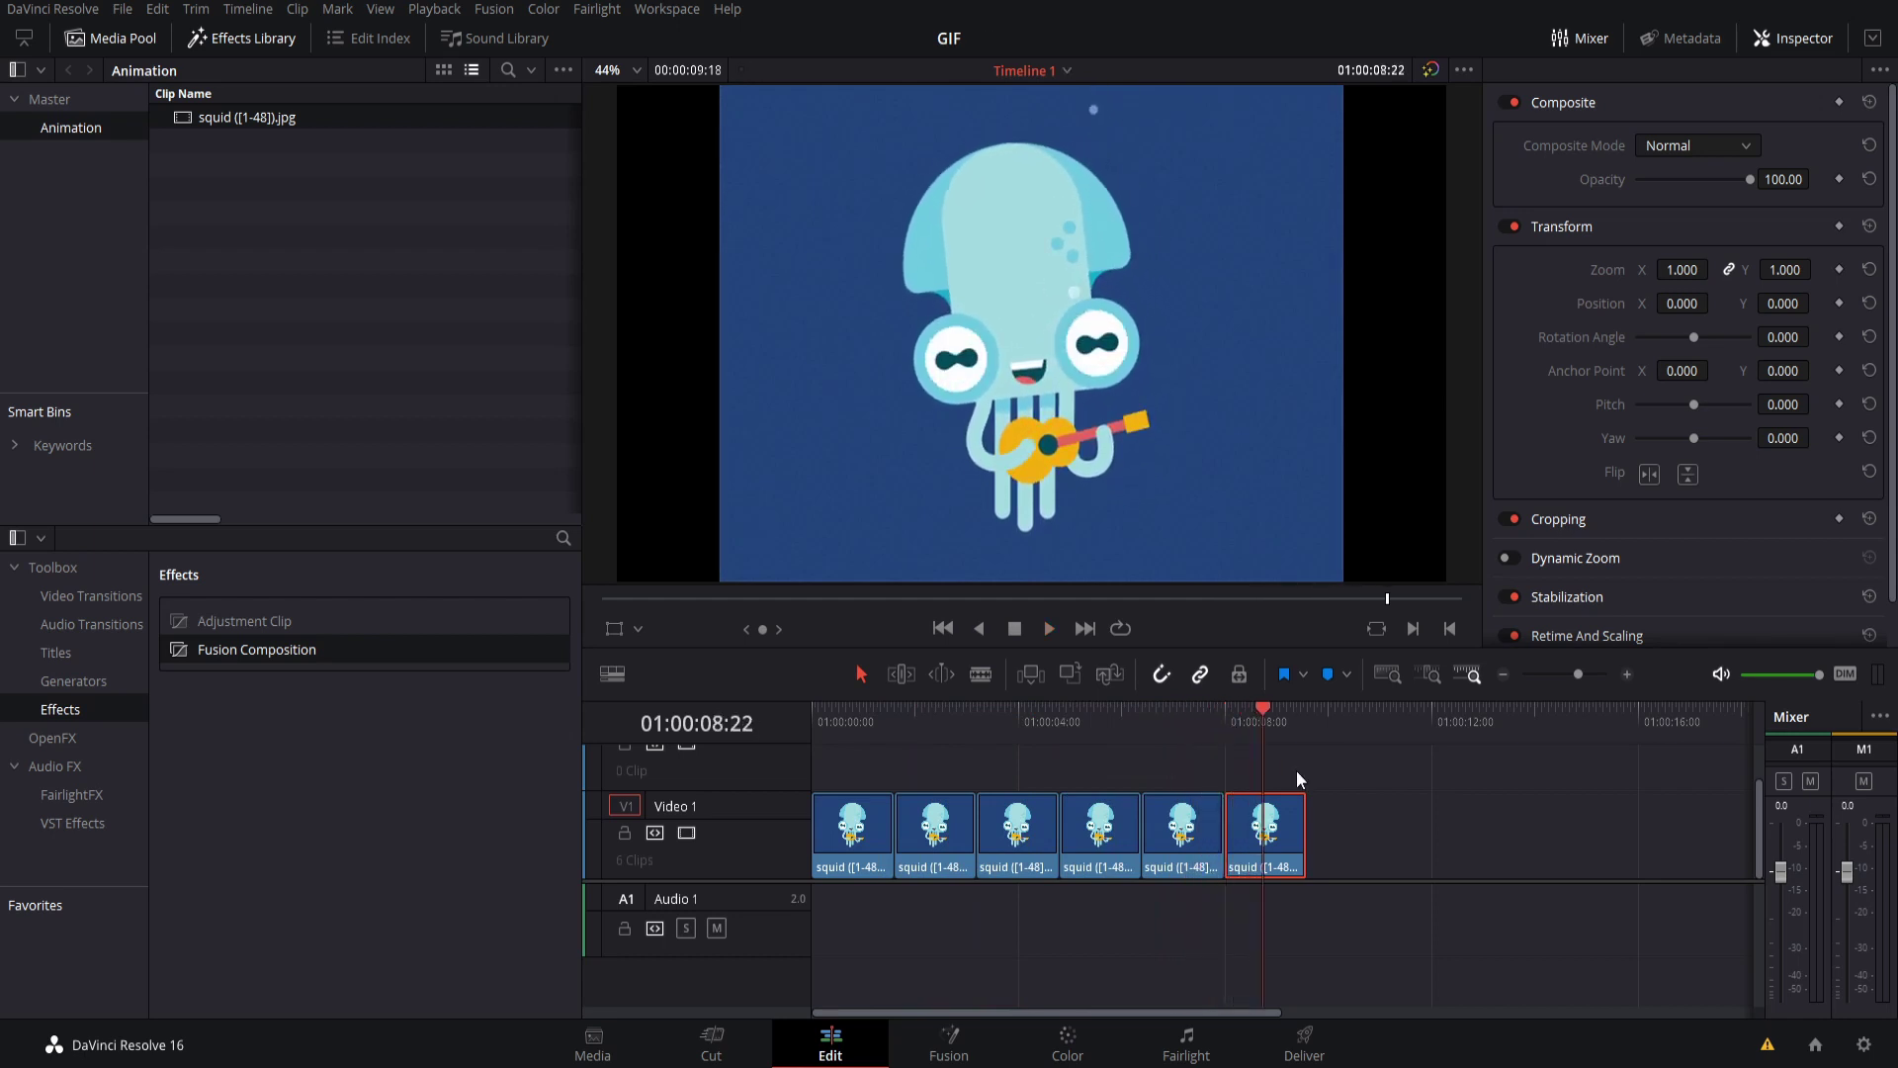
- Delete all six squid clips from Video 1 and return the playhead to the start
{"action": "key", "text": "Delete"}
{"action": "mouse_move", "coordinate": [1339, 774]}
{"action": "left_mouse_down"}
{"action": "mouse_move", "coordinate": [945, 802]}
{"action": "mouse_move", "coordinate": [761, 747]}
{"action": "left_mouse_up"}
{"action": "key", "text": "Delete"}
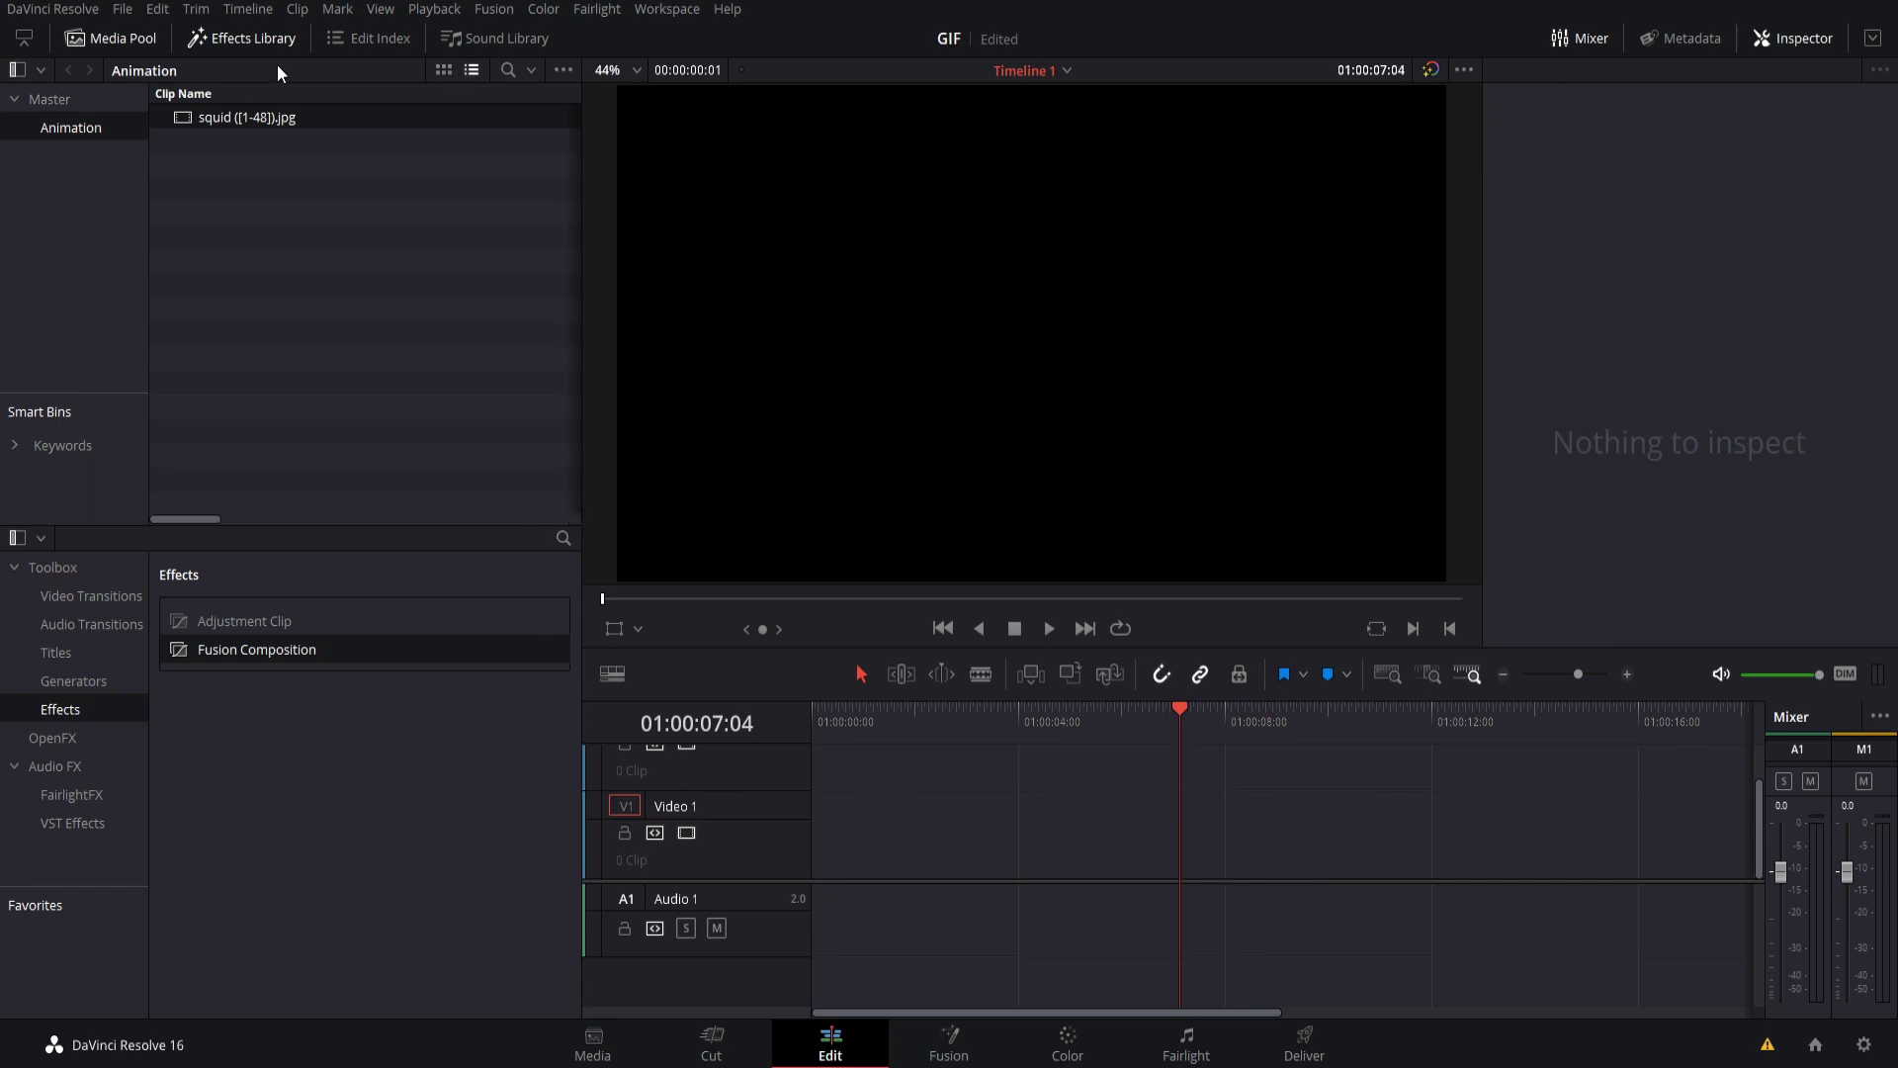
{"action": "key", "text": "Home"}
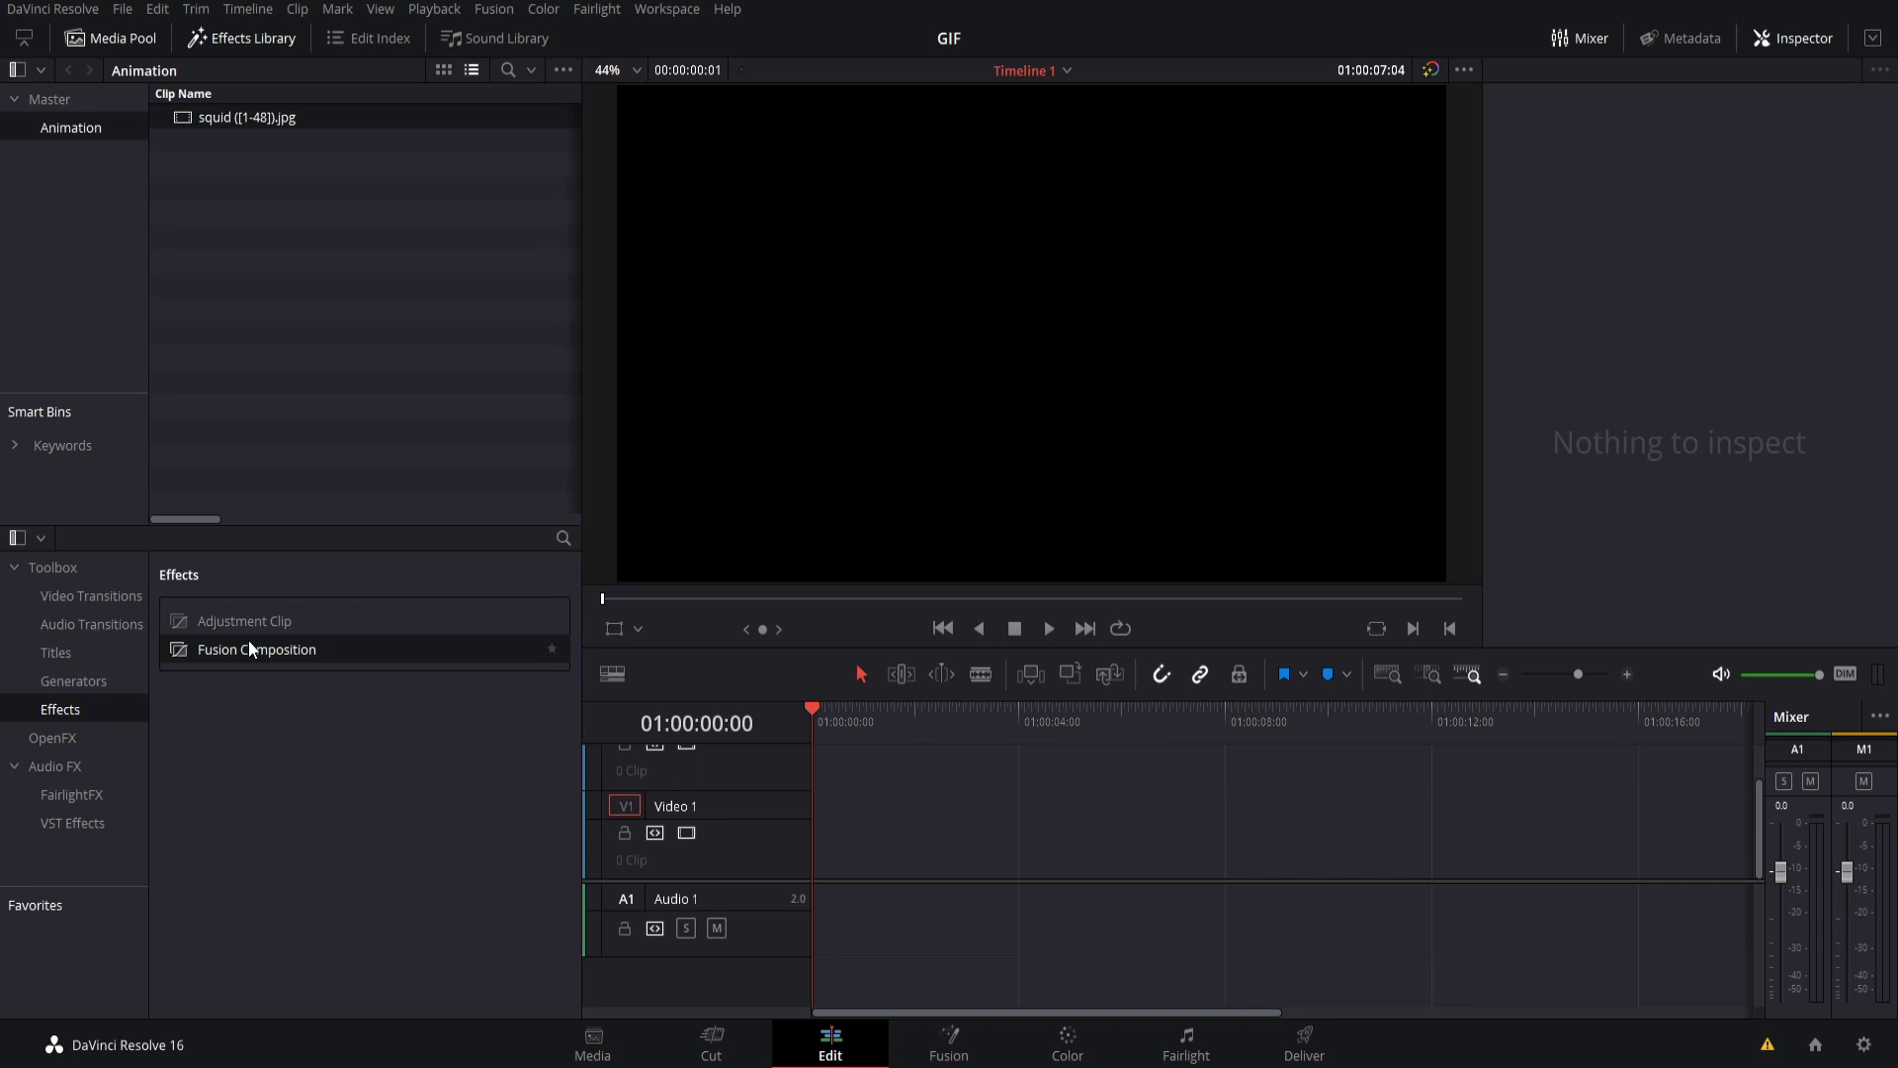
- Place a 5-second Fusion Composition clip on Video 1 and park the playhead at 01:00:01:17
{"action": "left_click_drag", "start_coordinate": [249, 647], "coordinate": [816, 821]}
{"action": "left_click", "coordinate": [916, 720]}
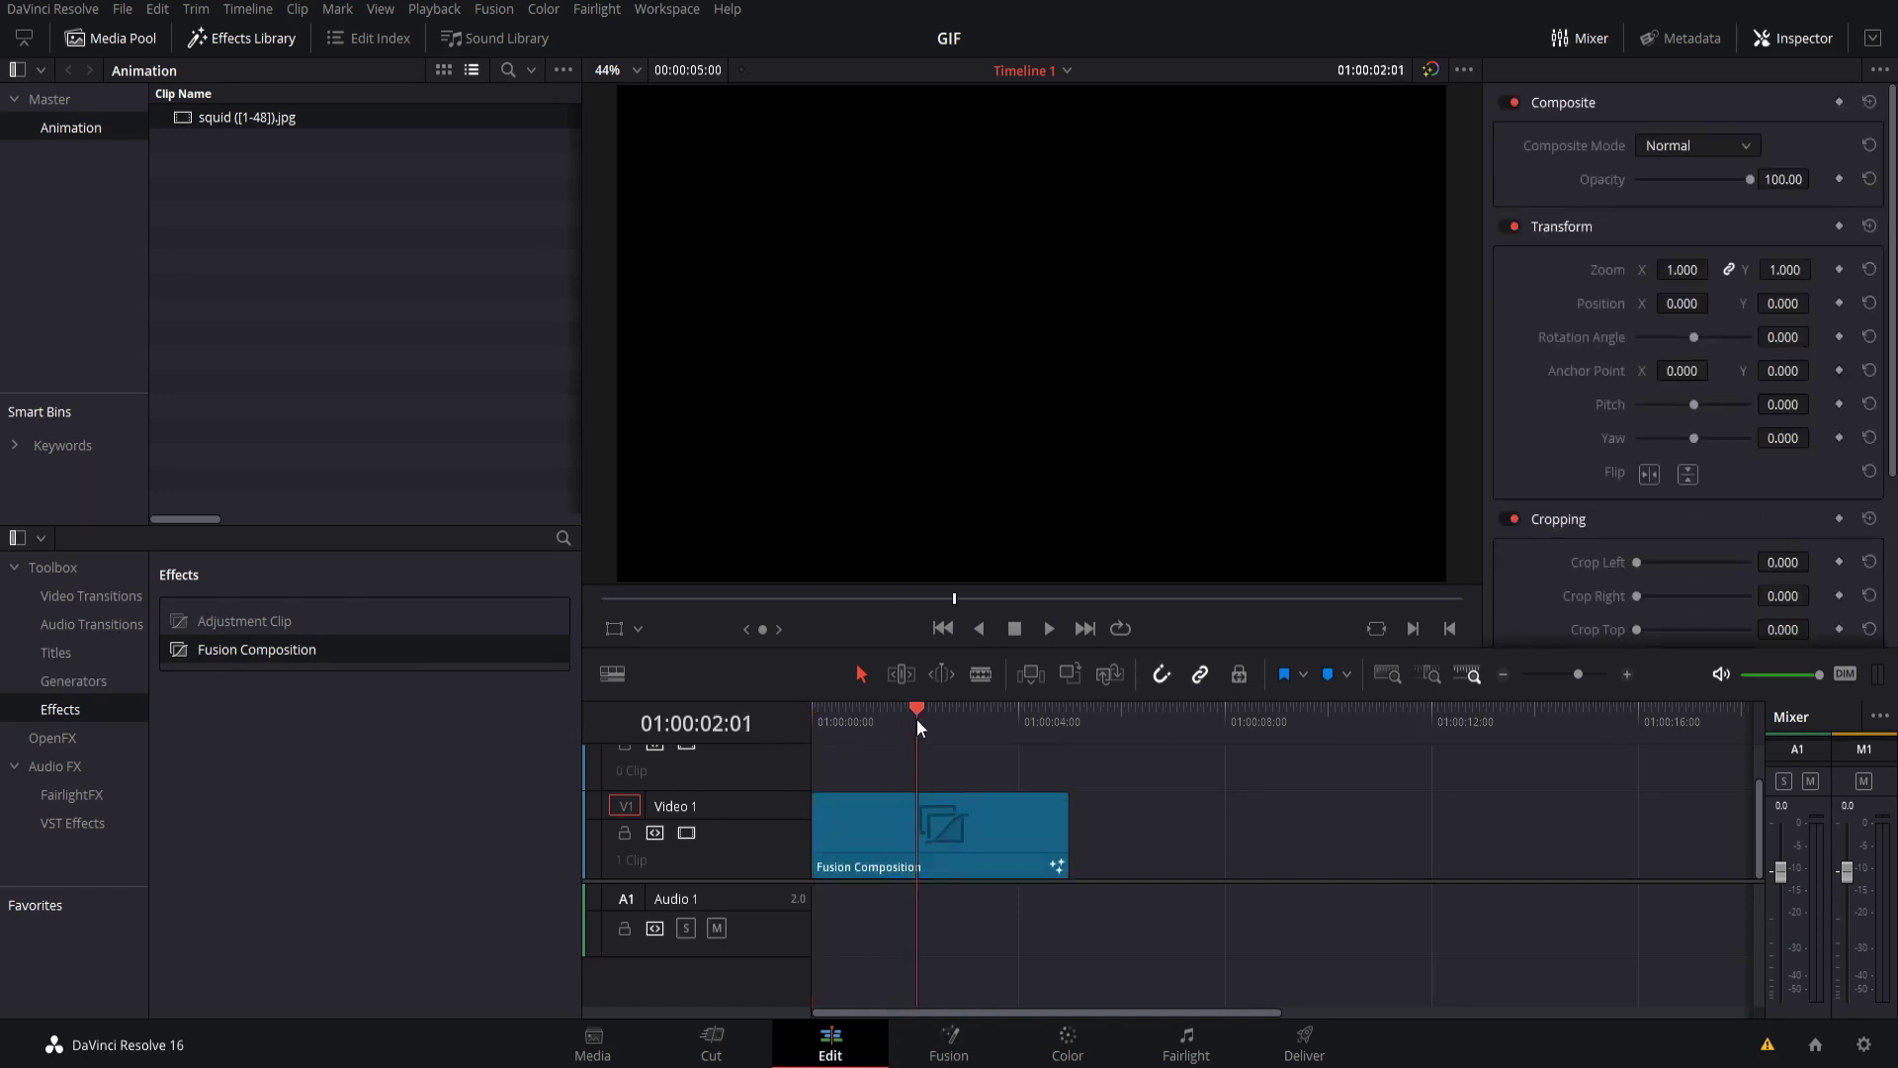
{"action": "left_click_drag", "start_coordinate": [917, 720], "coordinate": [895, 726]}
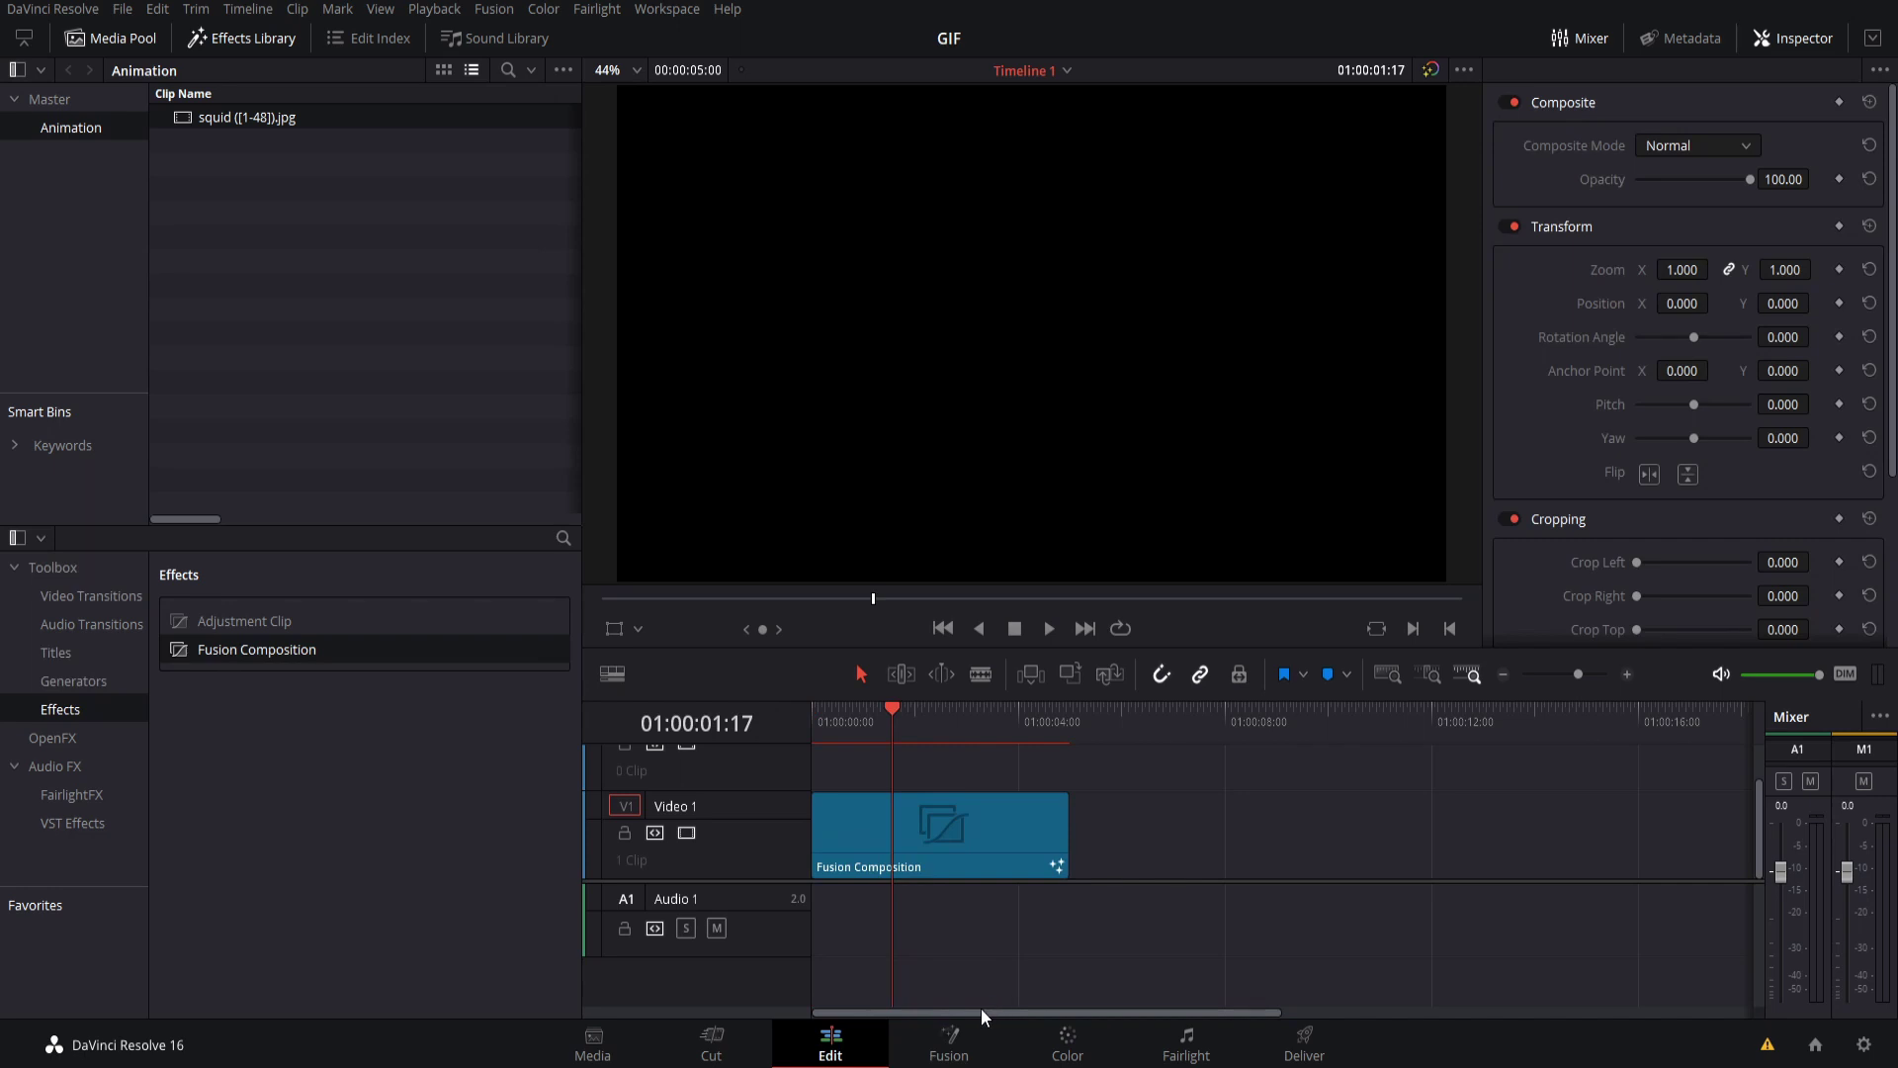
- On the Fusion page, add the squid sequence as a looping MediaIn1 node
{"action": "left_click", "coordinate": [965, 1036]}
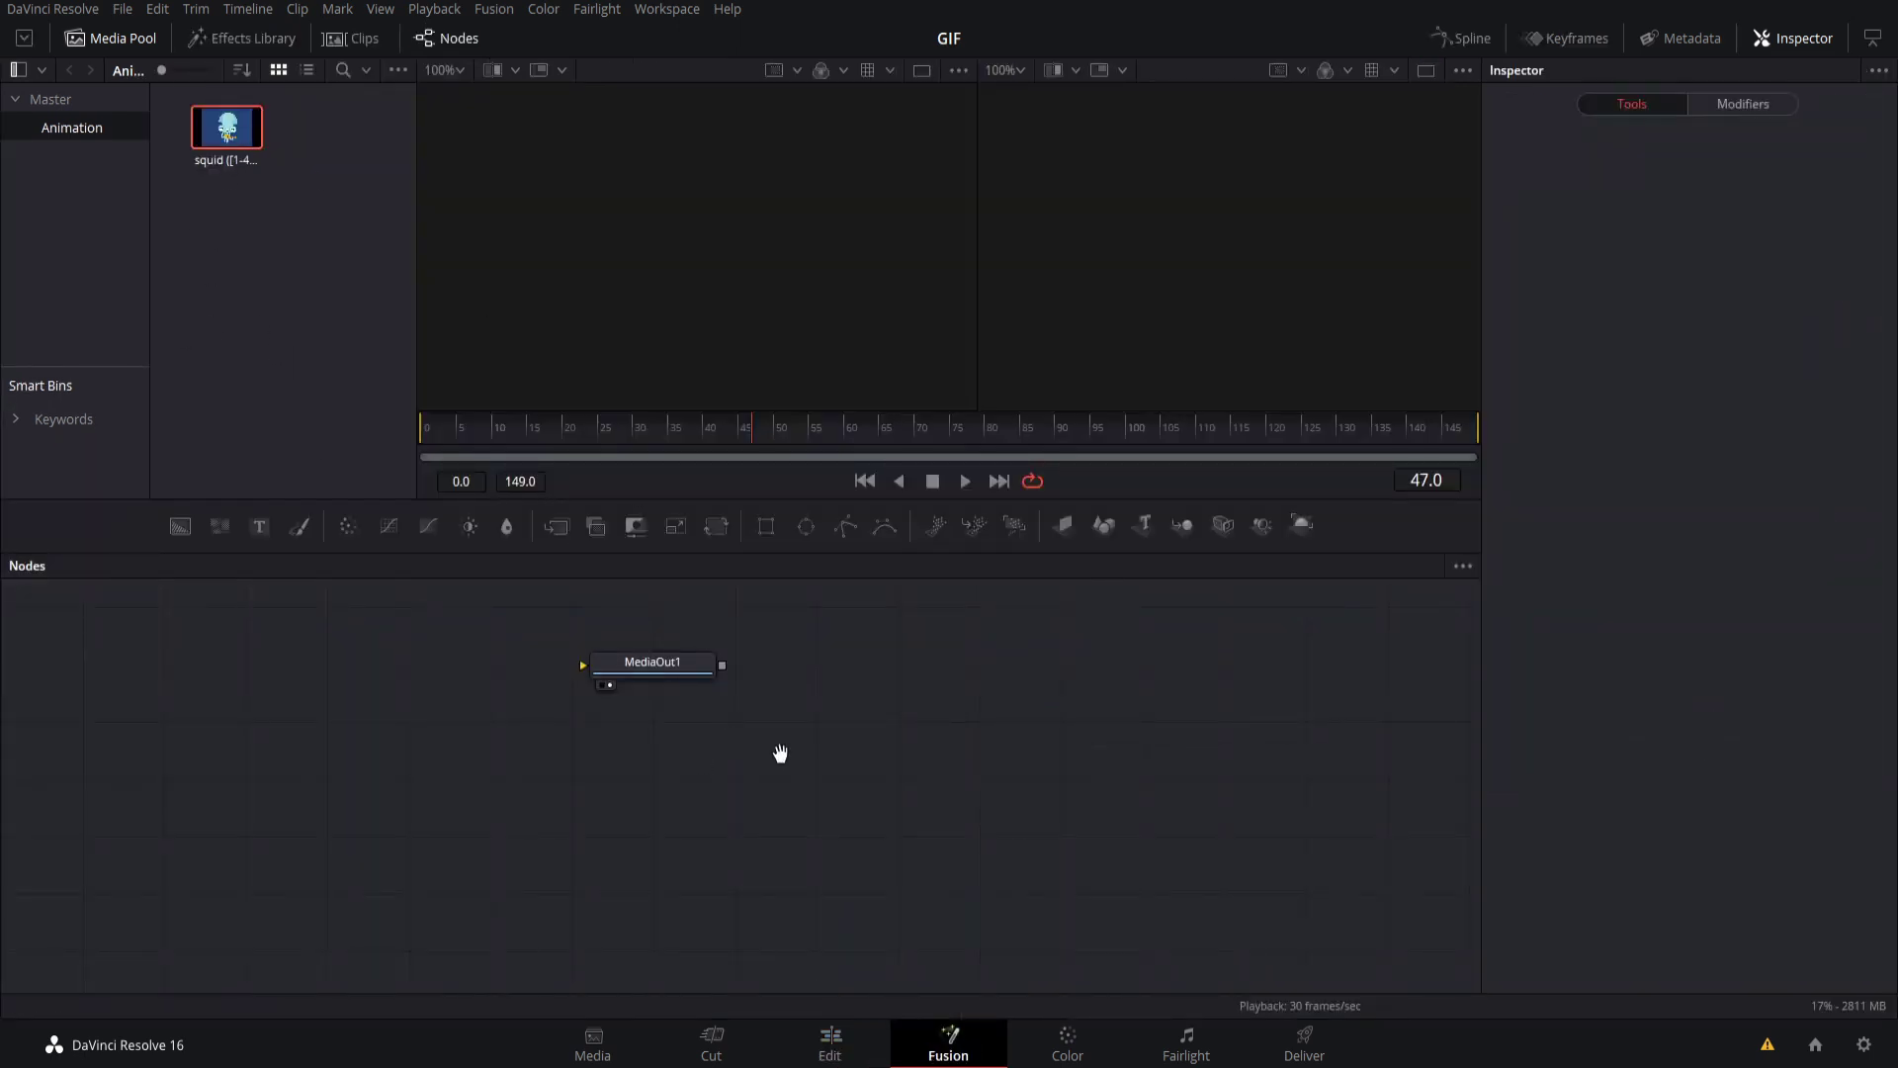
{"action": "left_click_drag", "start_coordinate": [226, 126], "coordinate": [475, 725]}
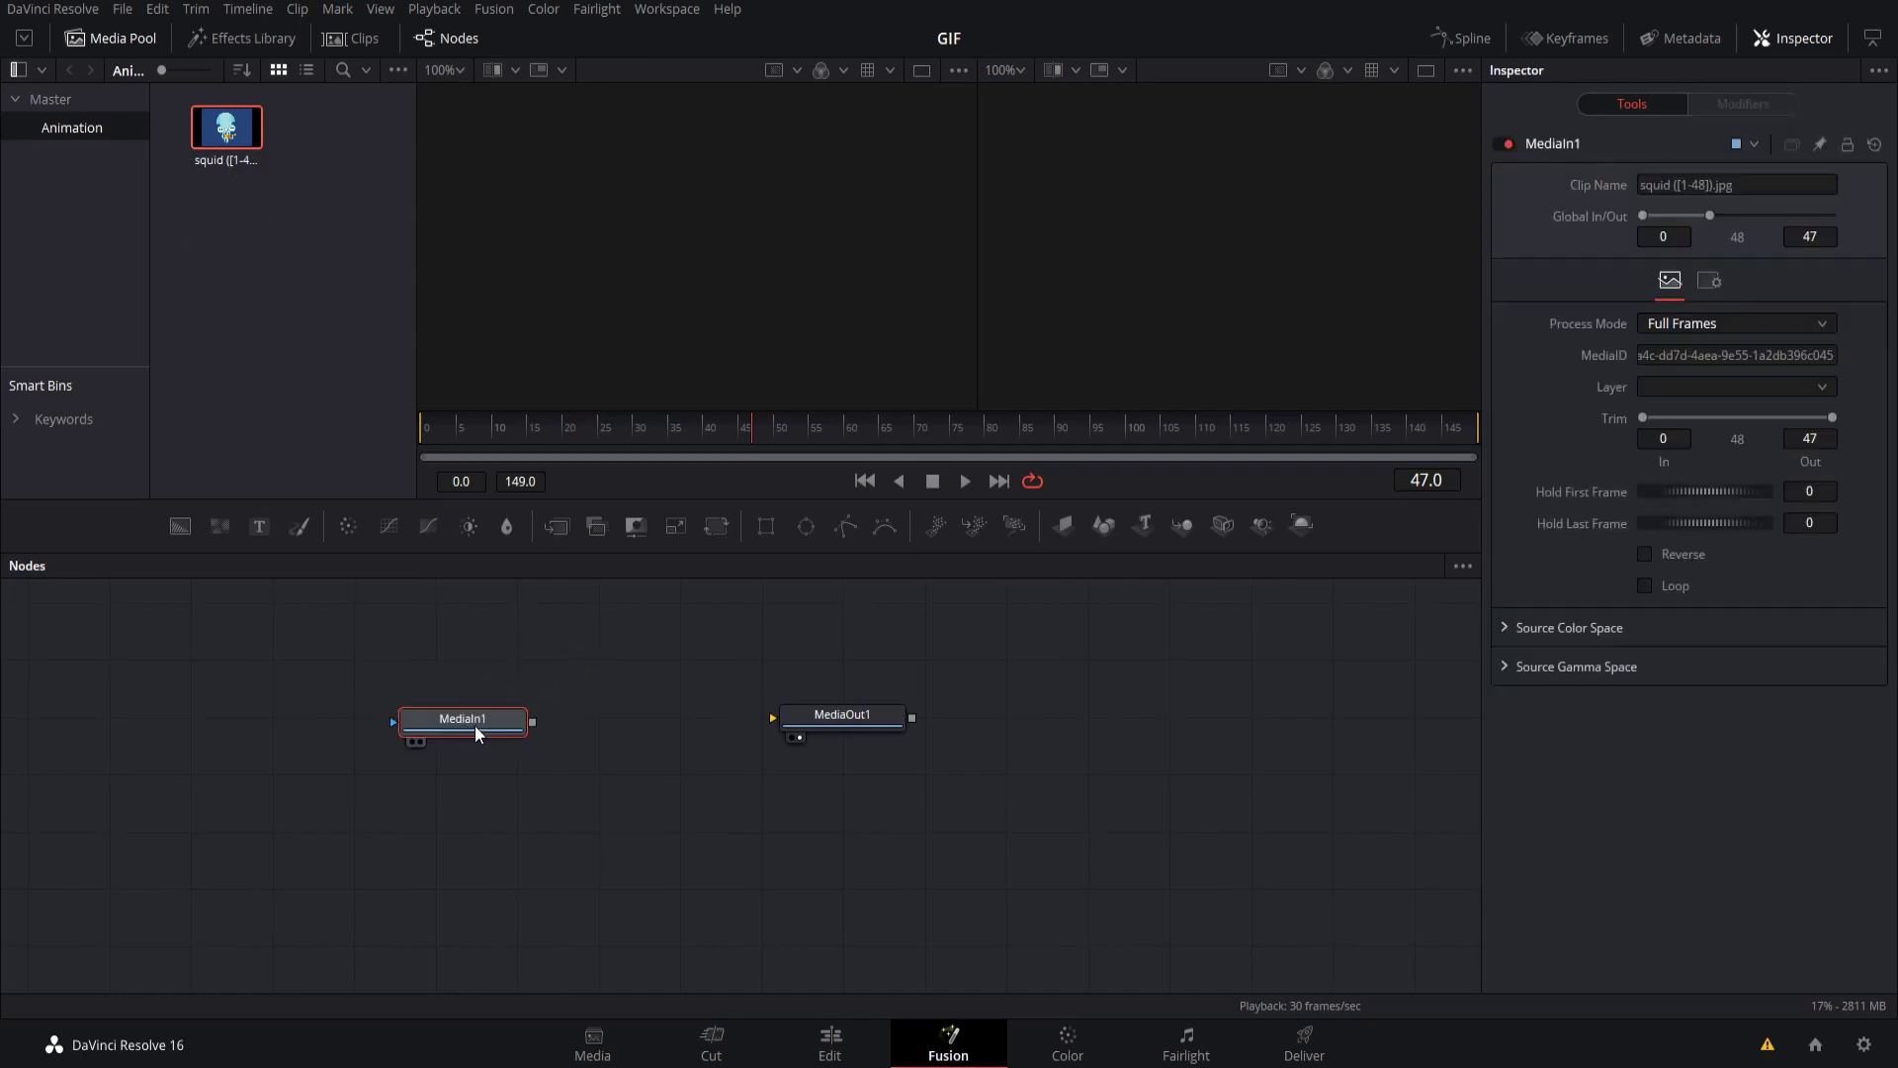
{"action": "left_click", "coordinate": [1649, 585]}
{"action": "left_click_drag", "start_coordinate": [449, 734], "coordinate": [489, 733]}
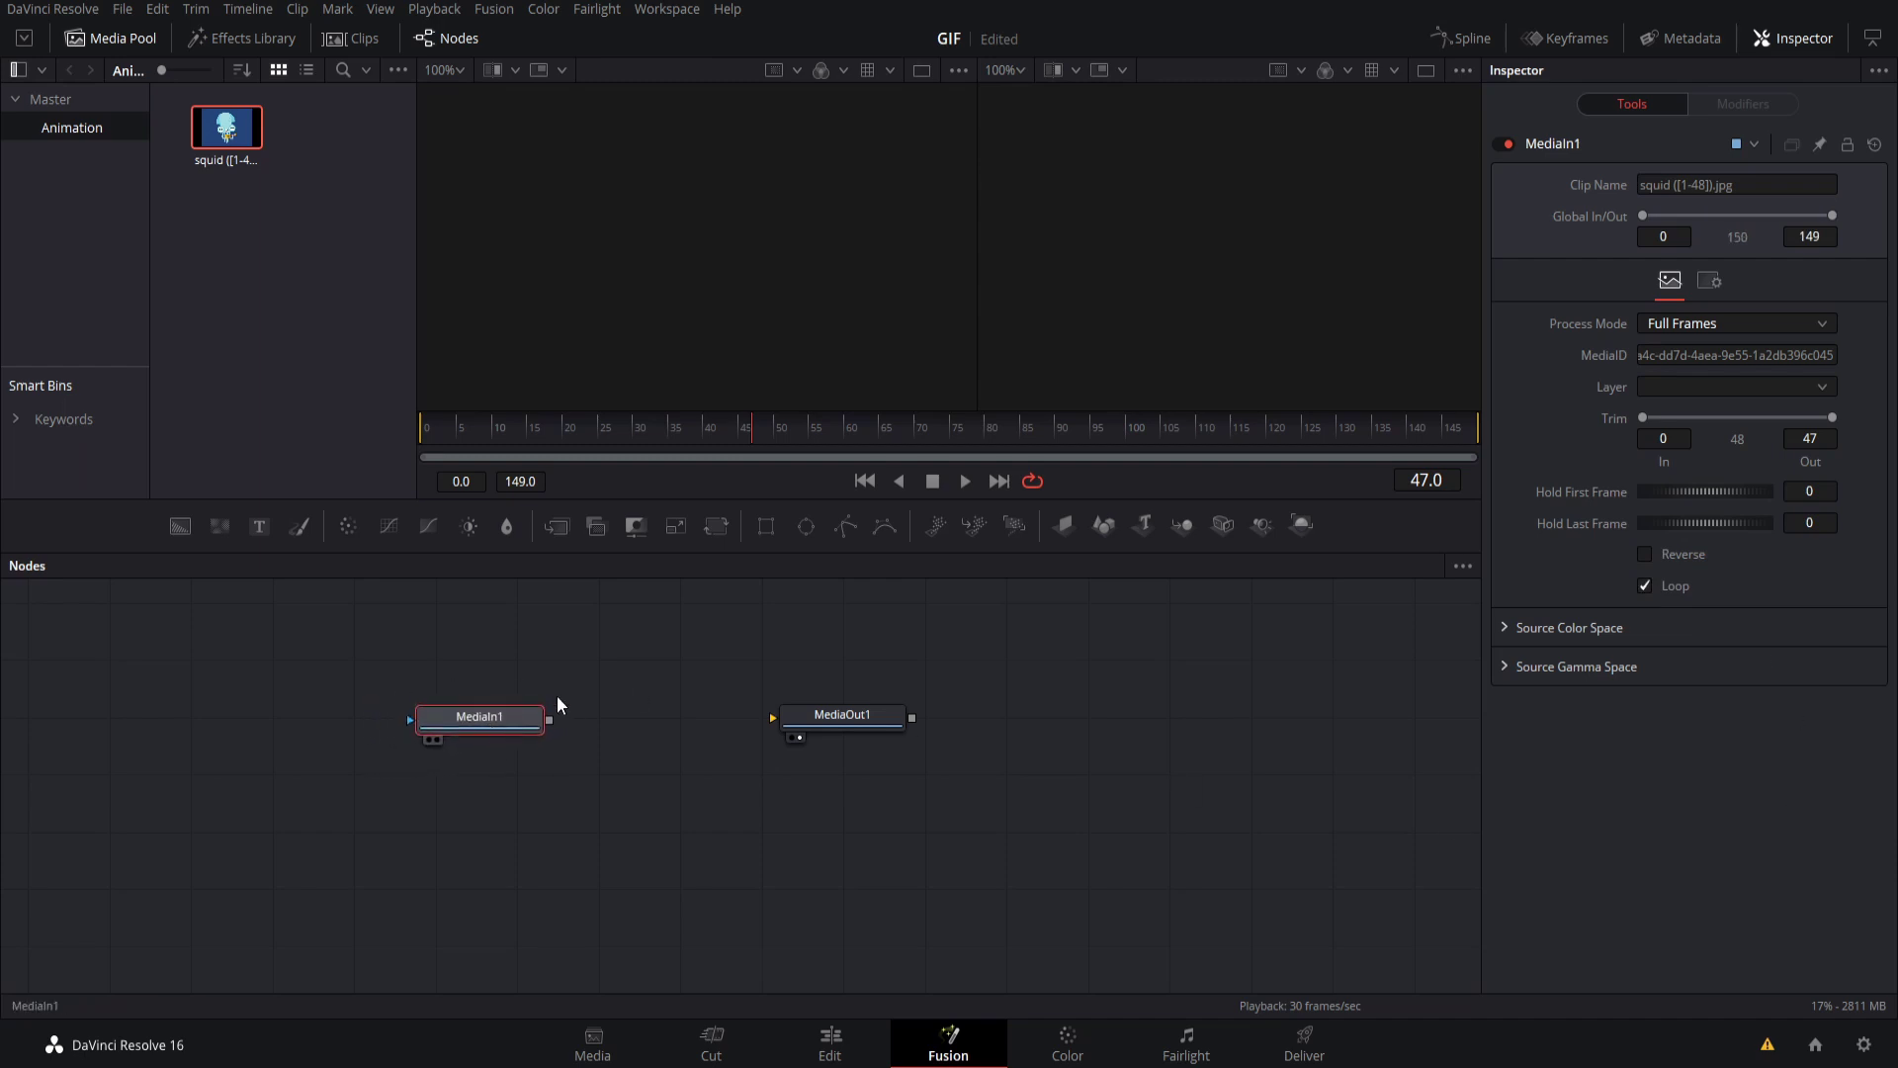
{"action": "left_click_drag", "start_coordinate": [554, 436], "coordinate": [339, 435]}
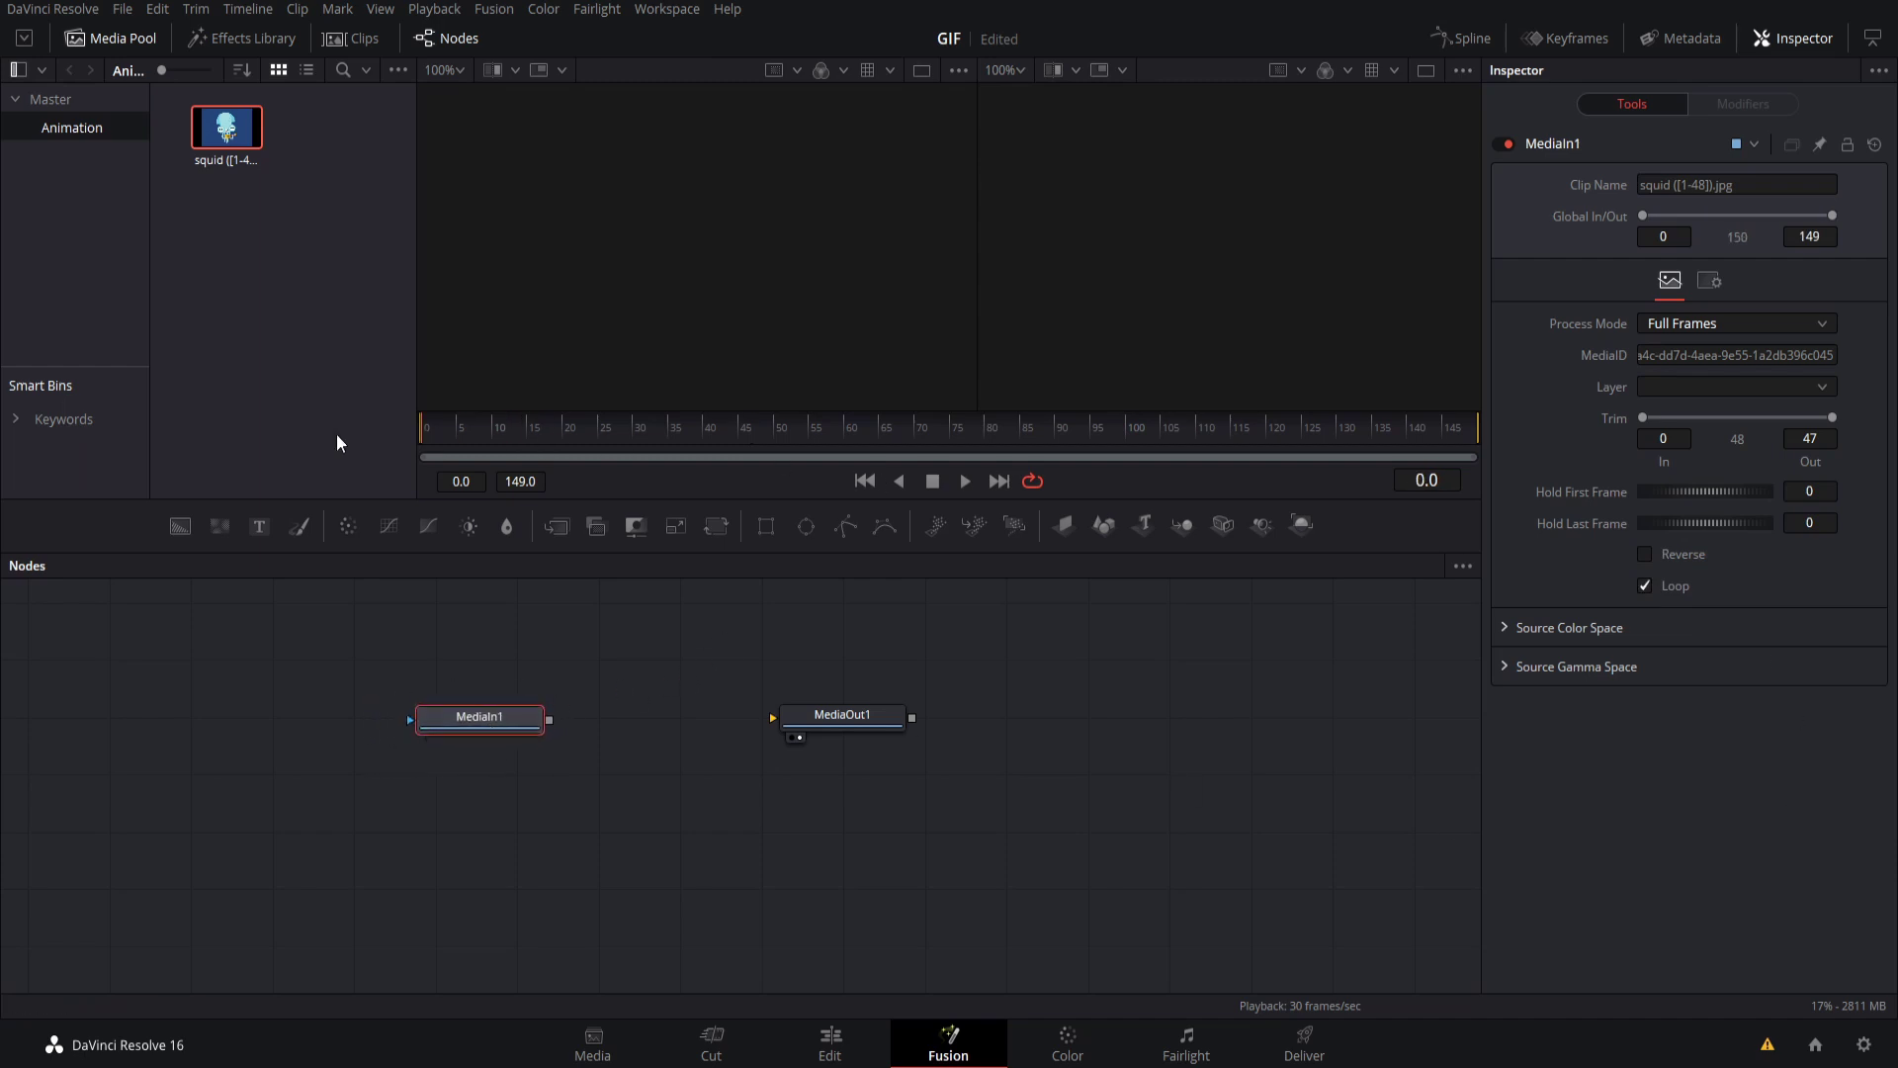
- Preview the looping squid animation and connect MediaIn1 to MediaOut1
{"action": "left_click", "coordinate": [964, 482]}
{"action": "left_click", "coordinate": [933, 481]}
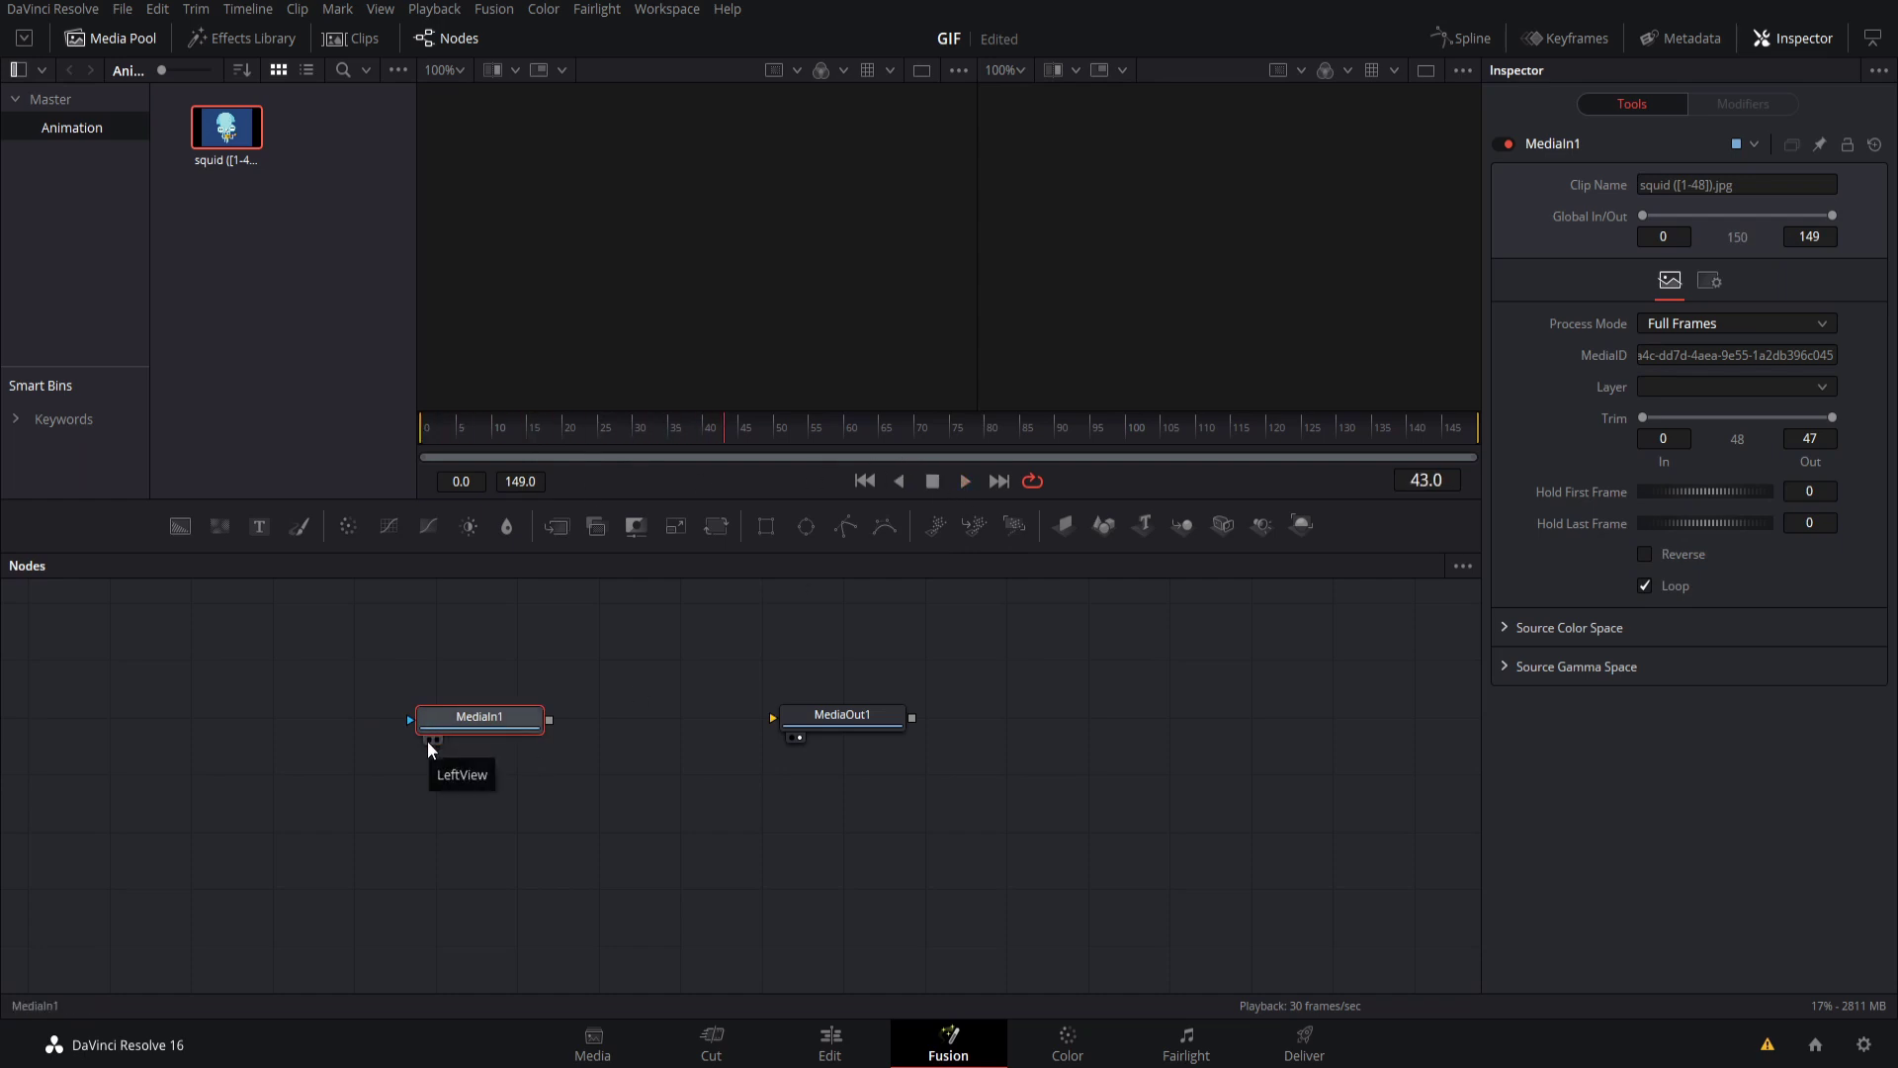
{"action": "left_click", "coordinate": [427, 740]}
{"action": "left_click_drag", "start_coordinate": [499, 435], "coordinate": [285, 441]}
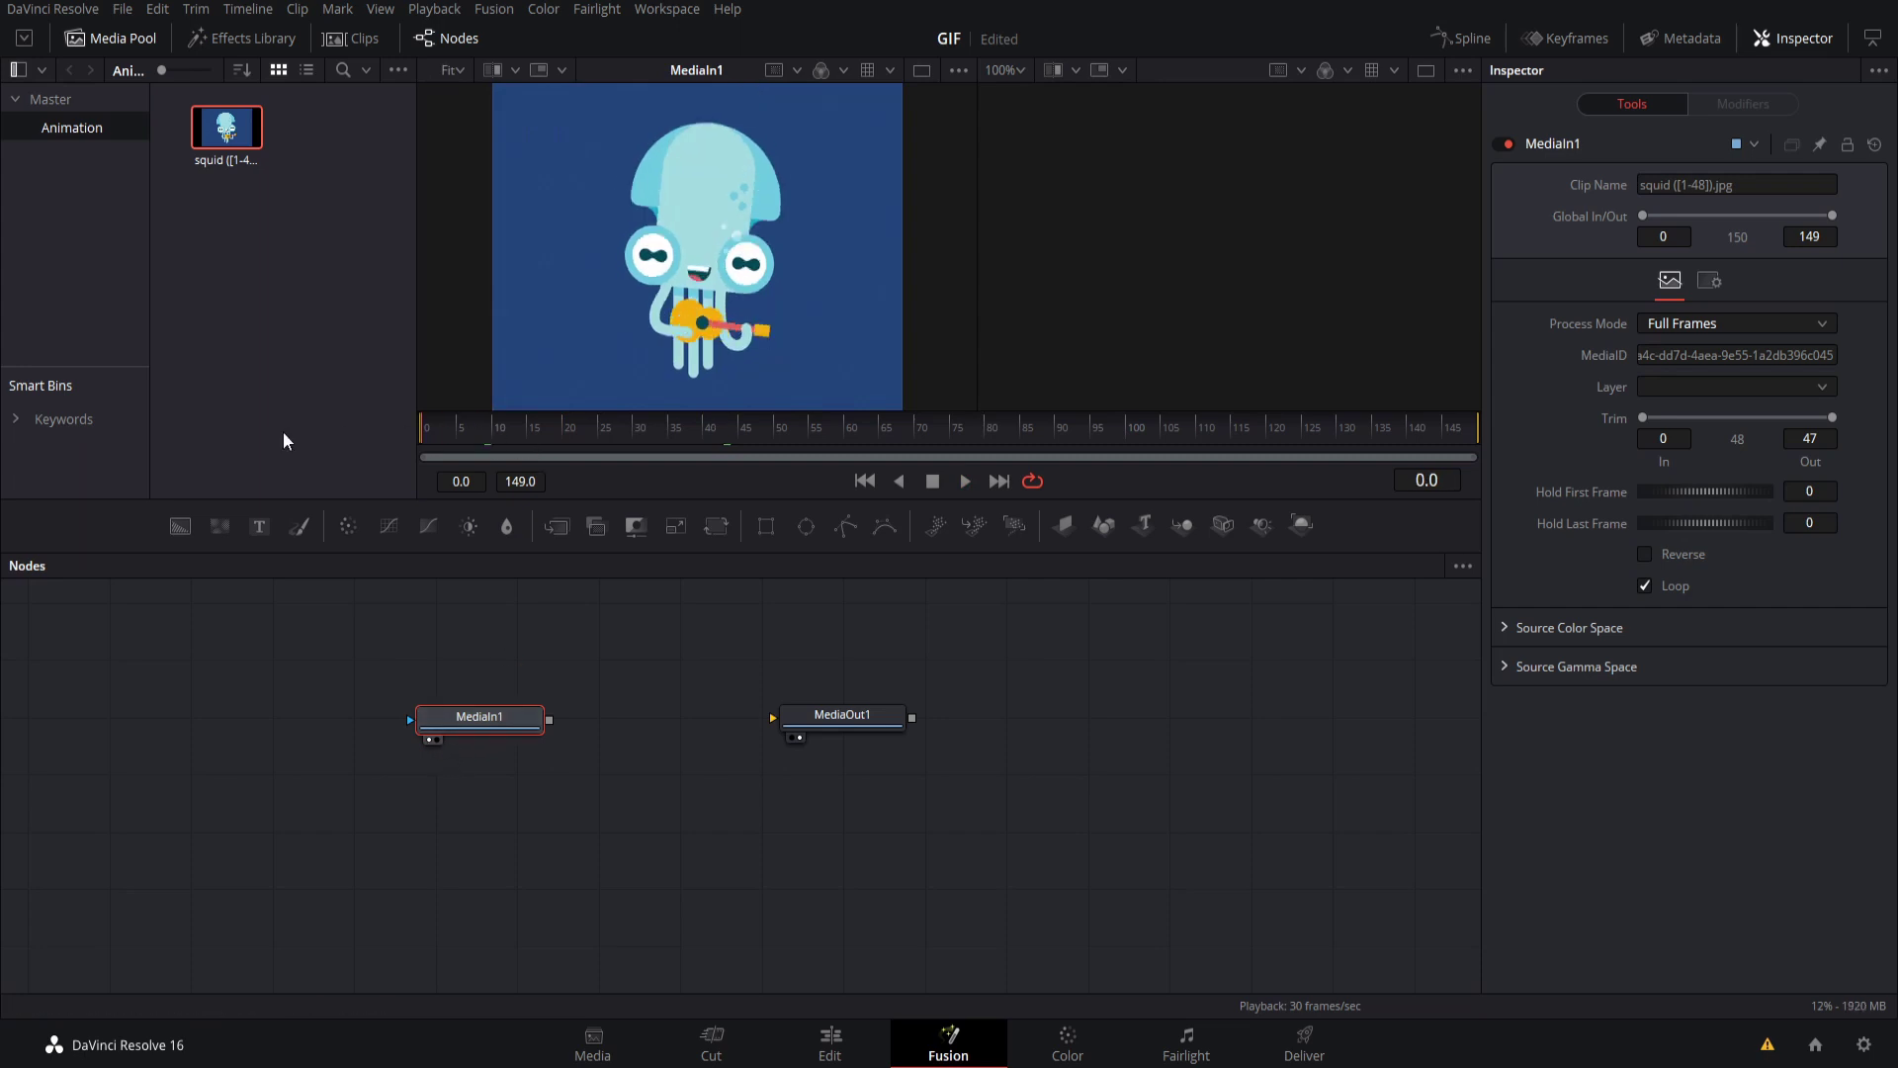
{"action": "left_click", "coordinate": [964, 482]}
{"action": "left_click_drag", "start_coordinate": [830, 499], "coordinate": [832, 617]}
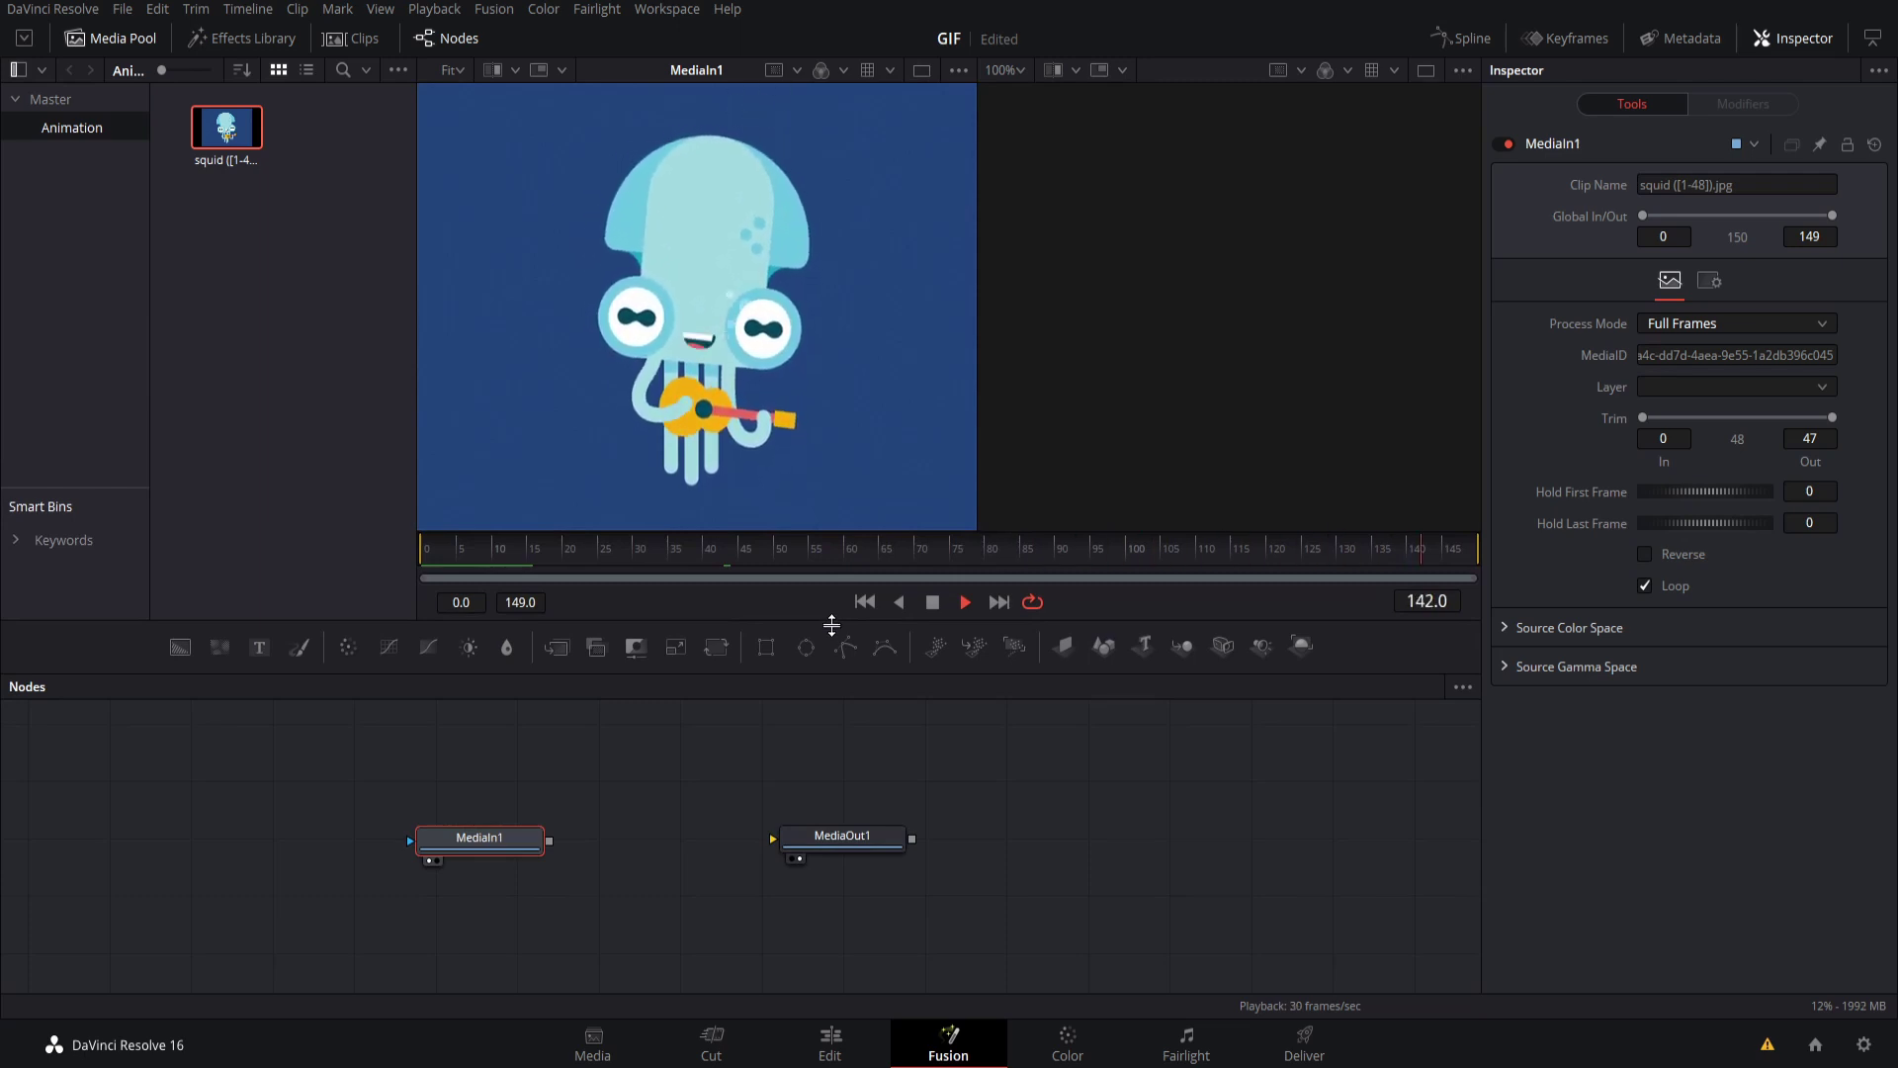
{"action": "key", "text": "space"}
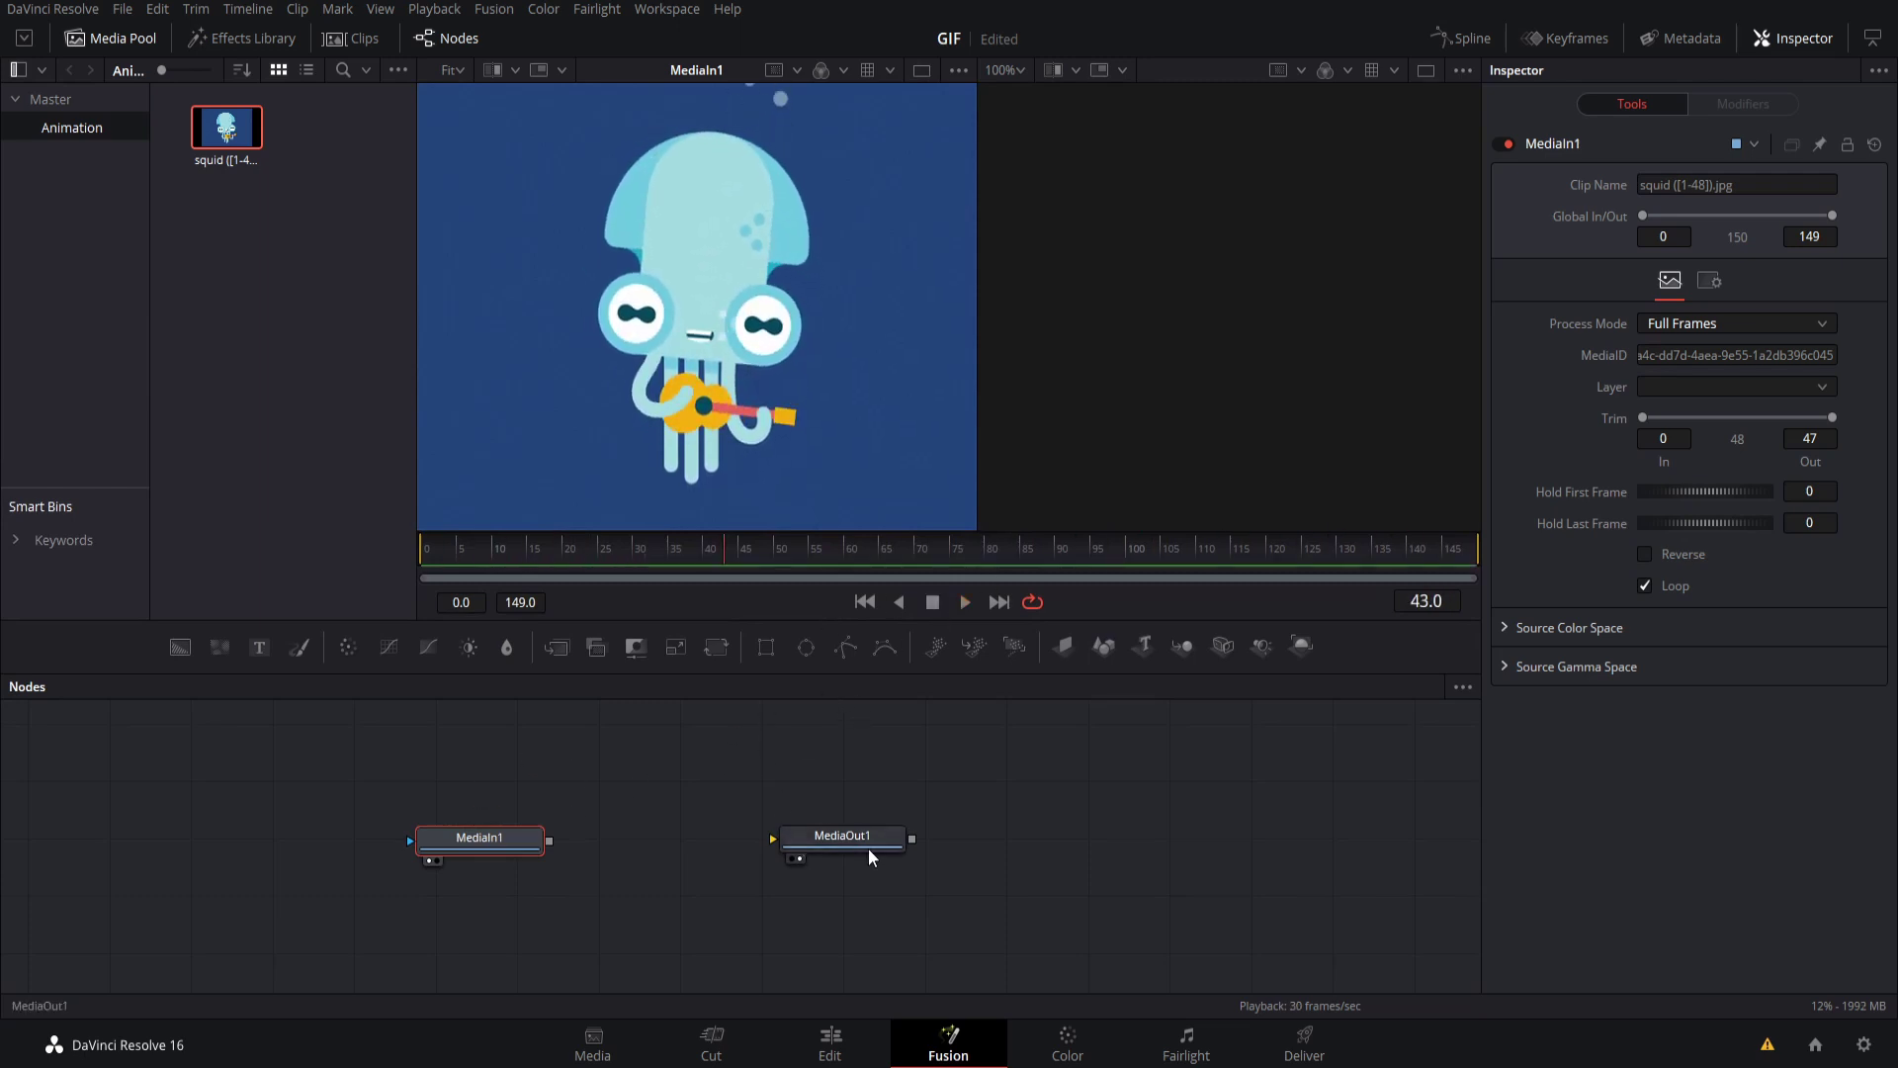
{"action": "mouse_move", "coordinate": [838, 839]}
{"action": "left_mouse_down"}
{"action": "mouse_move", "coordinate": [806, 815]}
{"action": "mouse_move", "coordinate": [839, 841]}
{"action": "left_mouse_up"}
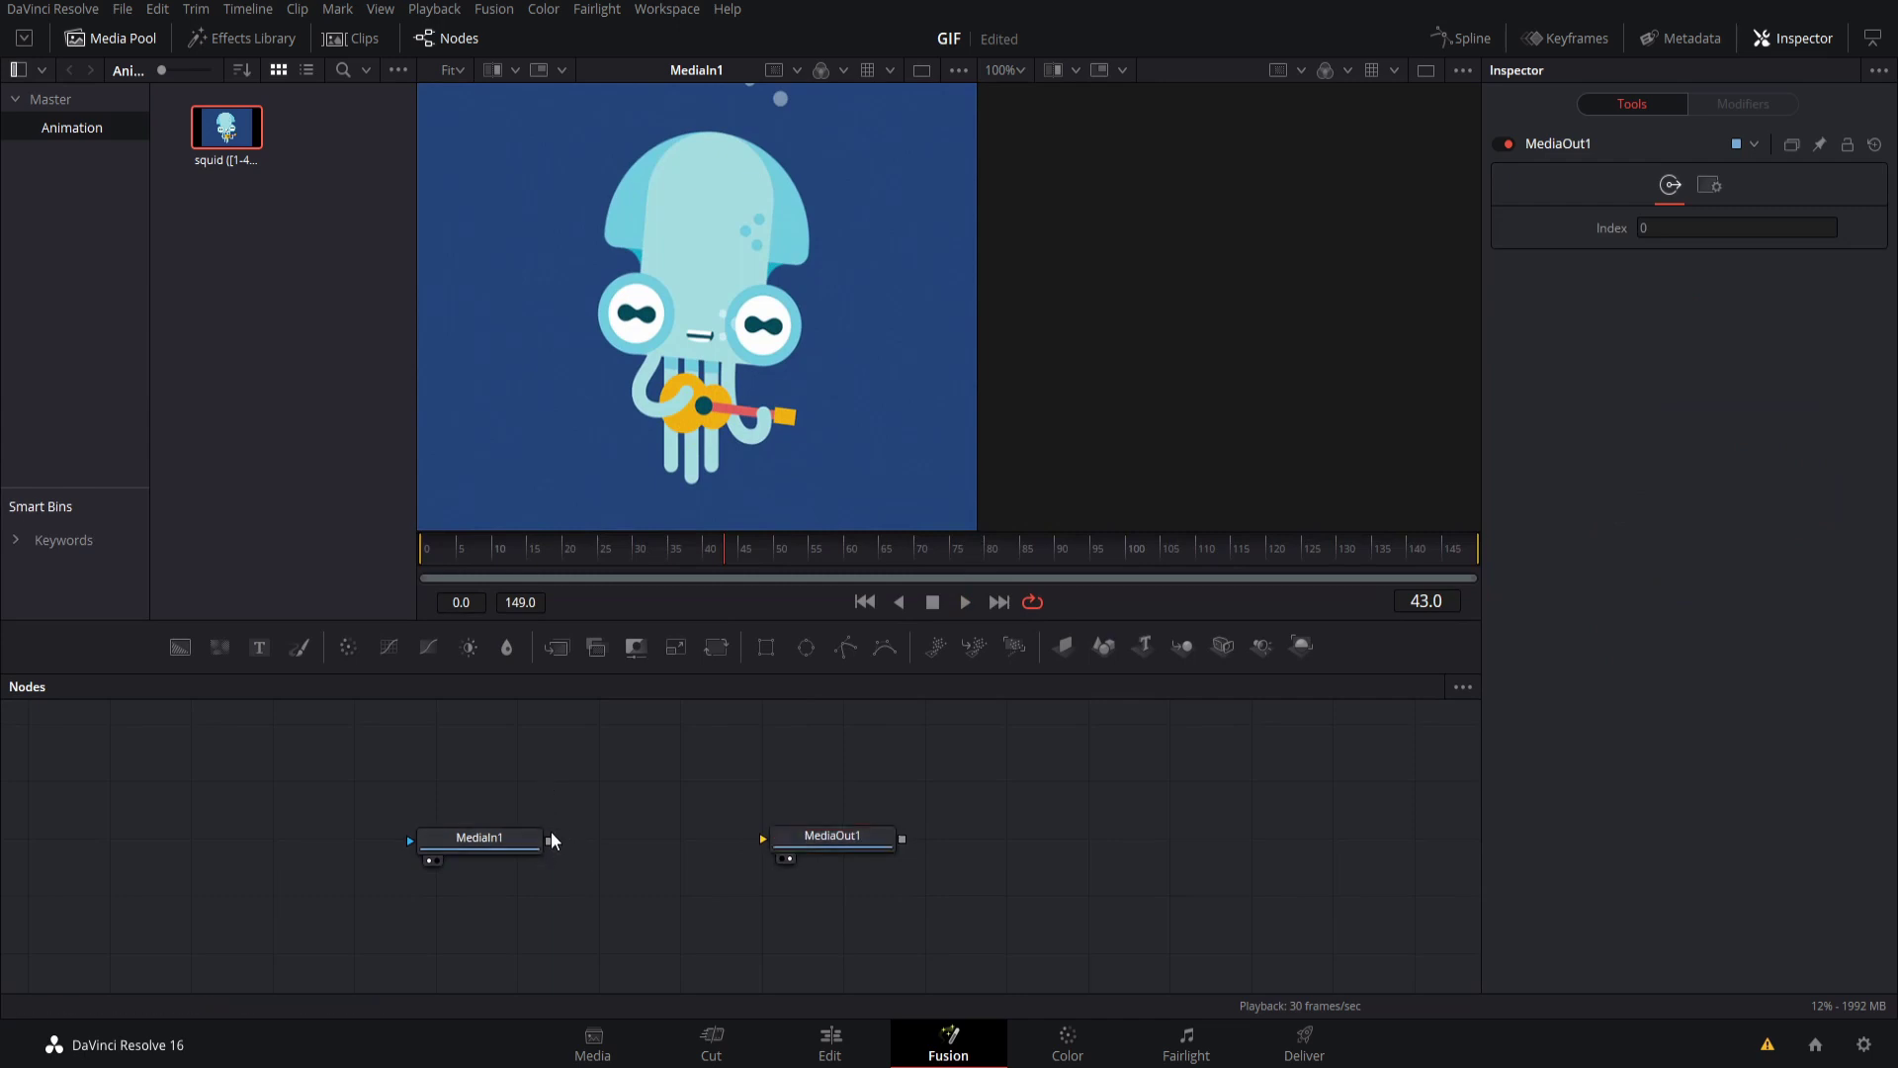
{"action": "left_click_drag", "start_coordinate": [550, 843], "coordinate": [763, 840]}
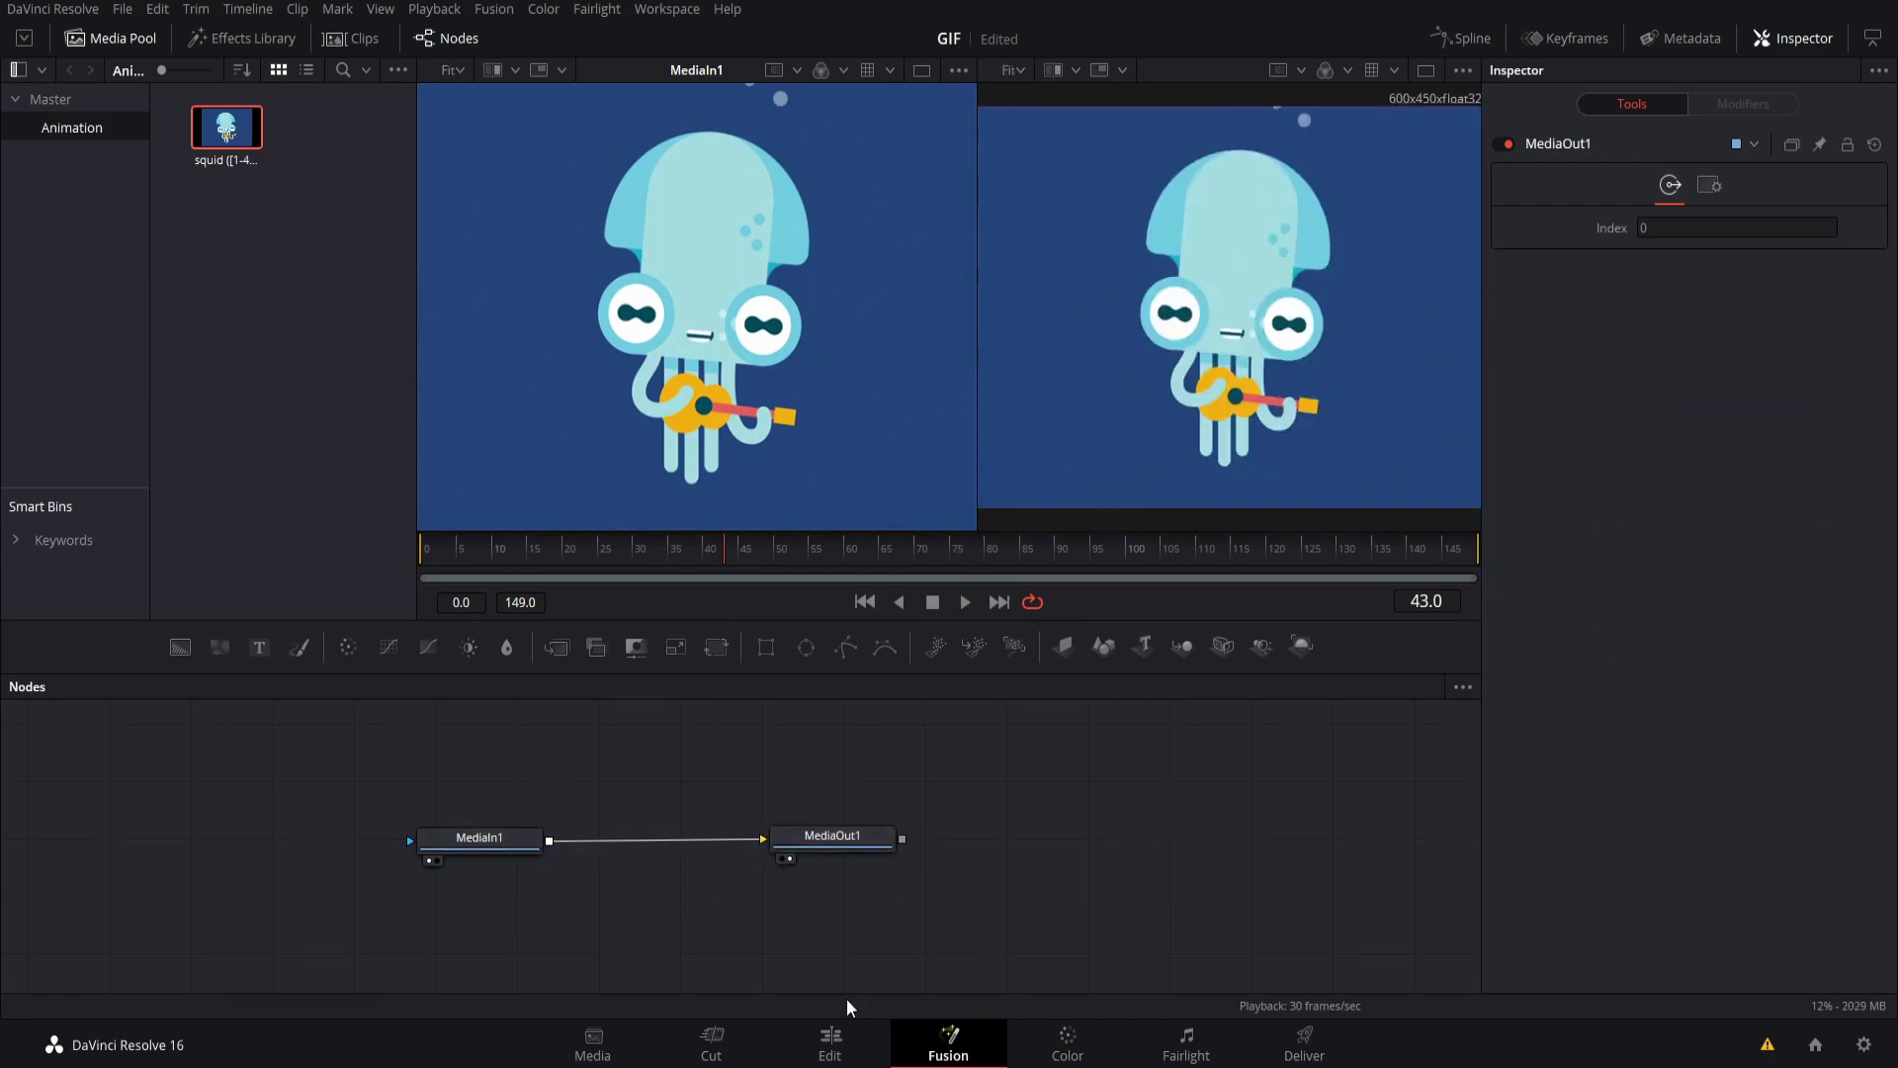
- Back on the Edit page, play the Fusion Composition clip from the timeline start
{"action": "left_click", "coordinate": [830, 1042]}
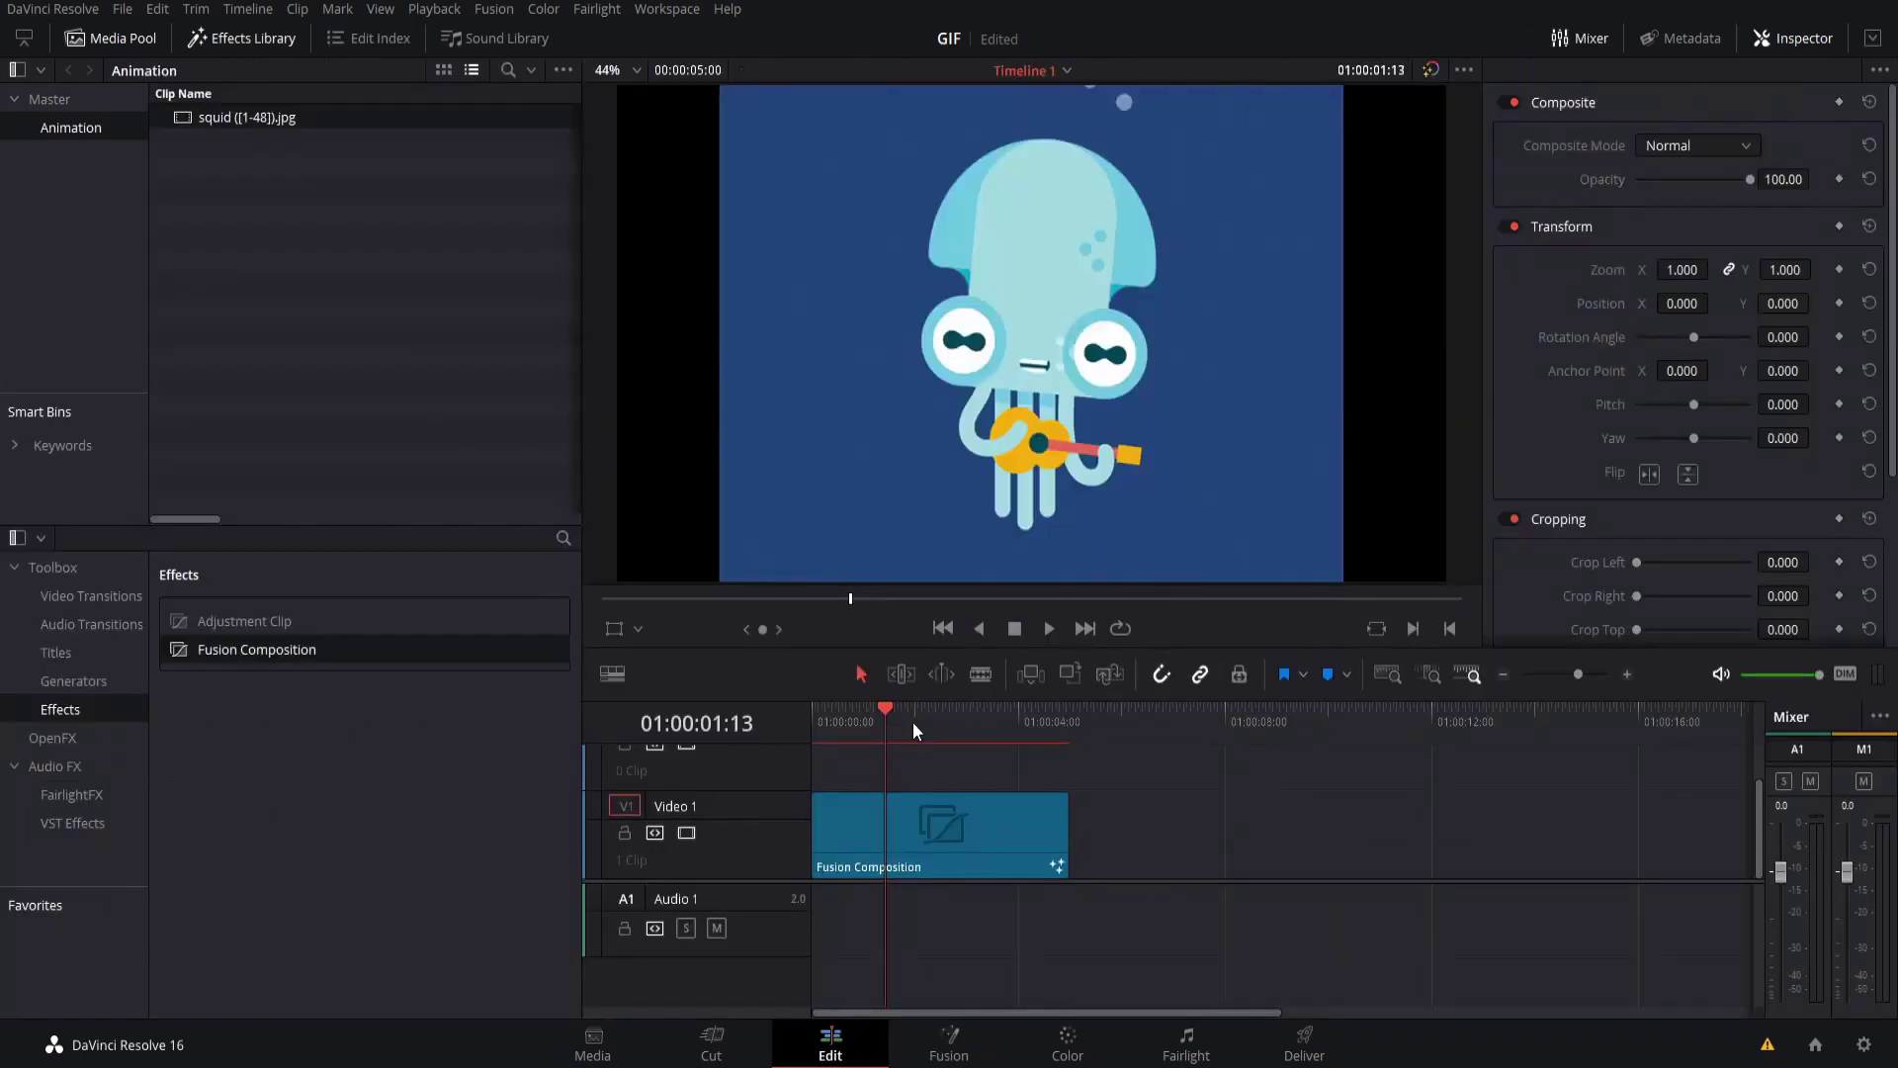
{"action": "key", "text": "Home"}
{"action": "left_click", "coordinate": [1046, 635]}
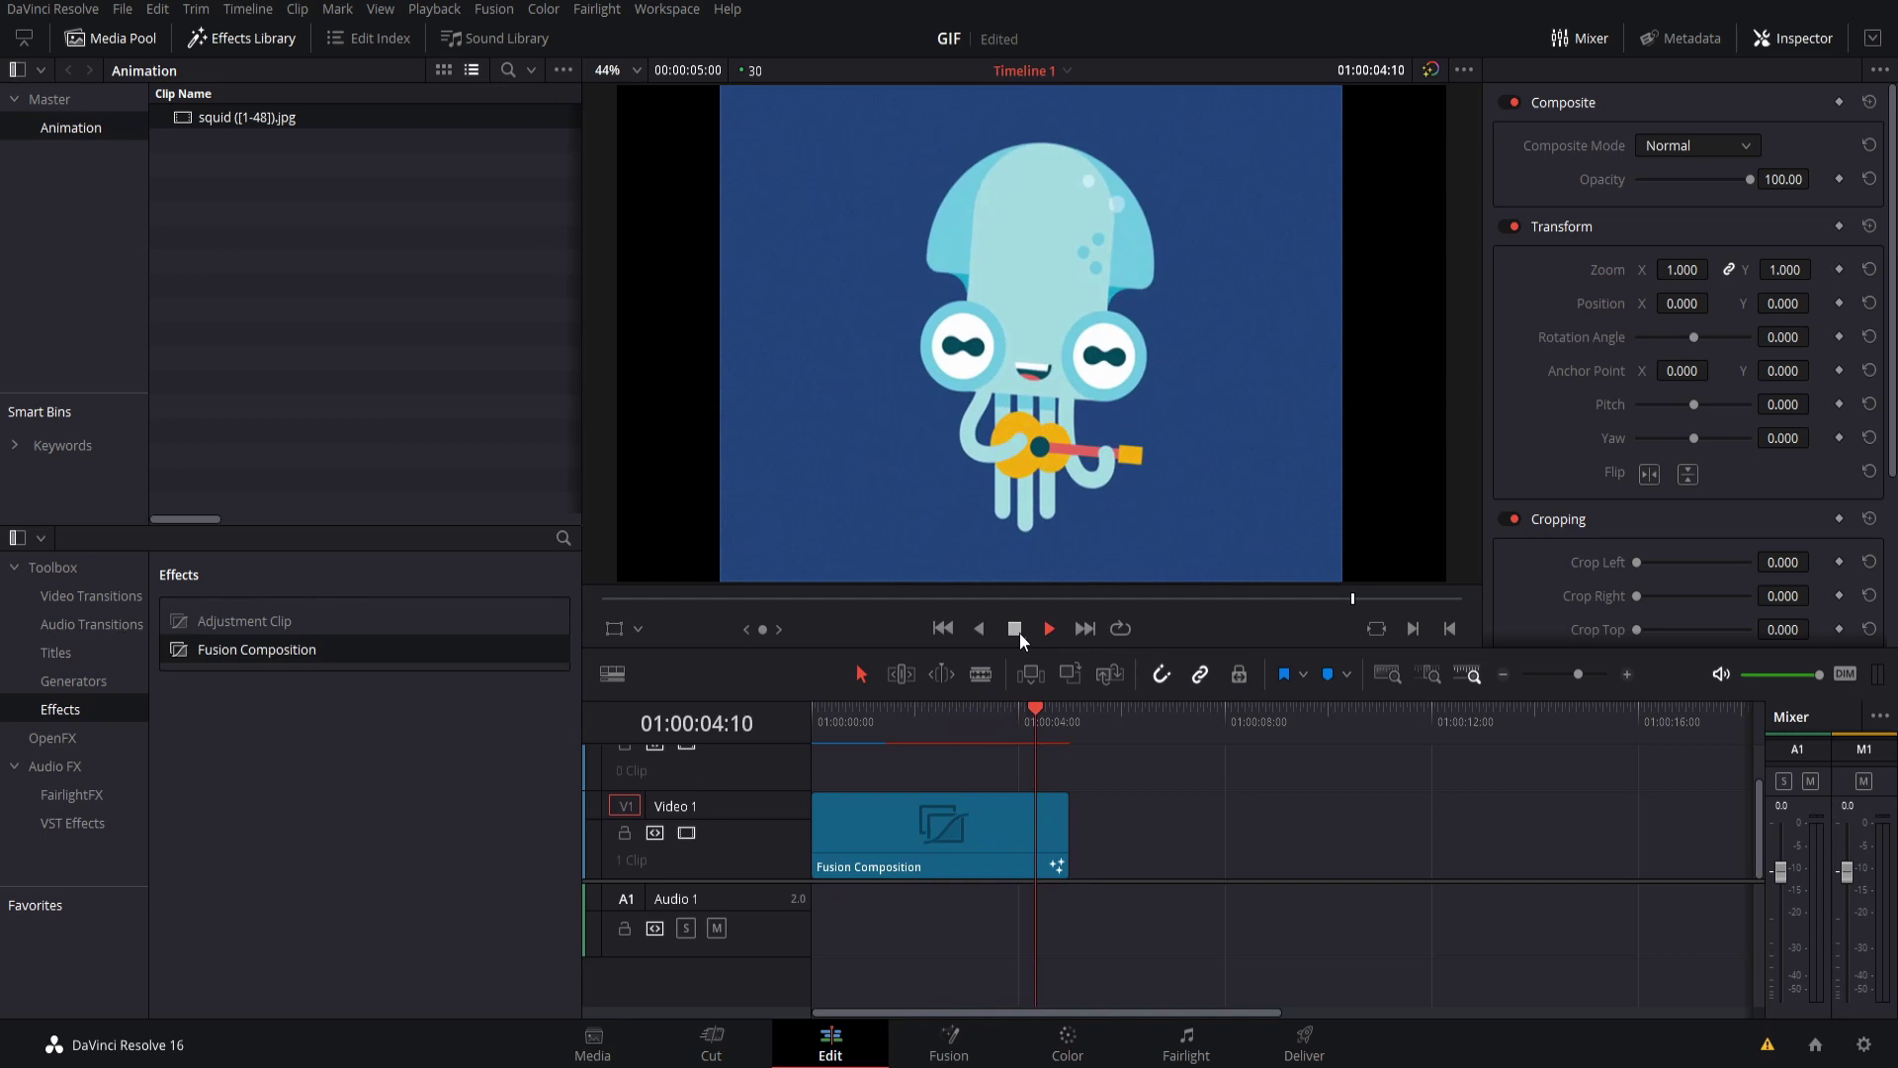
- Lengthen the Fusion Composition clip to about 13 seconds (01:00:13:15) and play it back
{"action": "left_click", "coordinate": [1054, 816]}
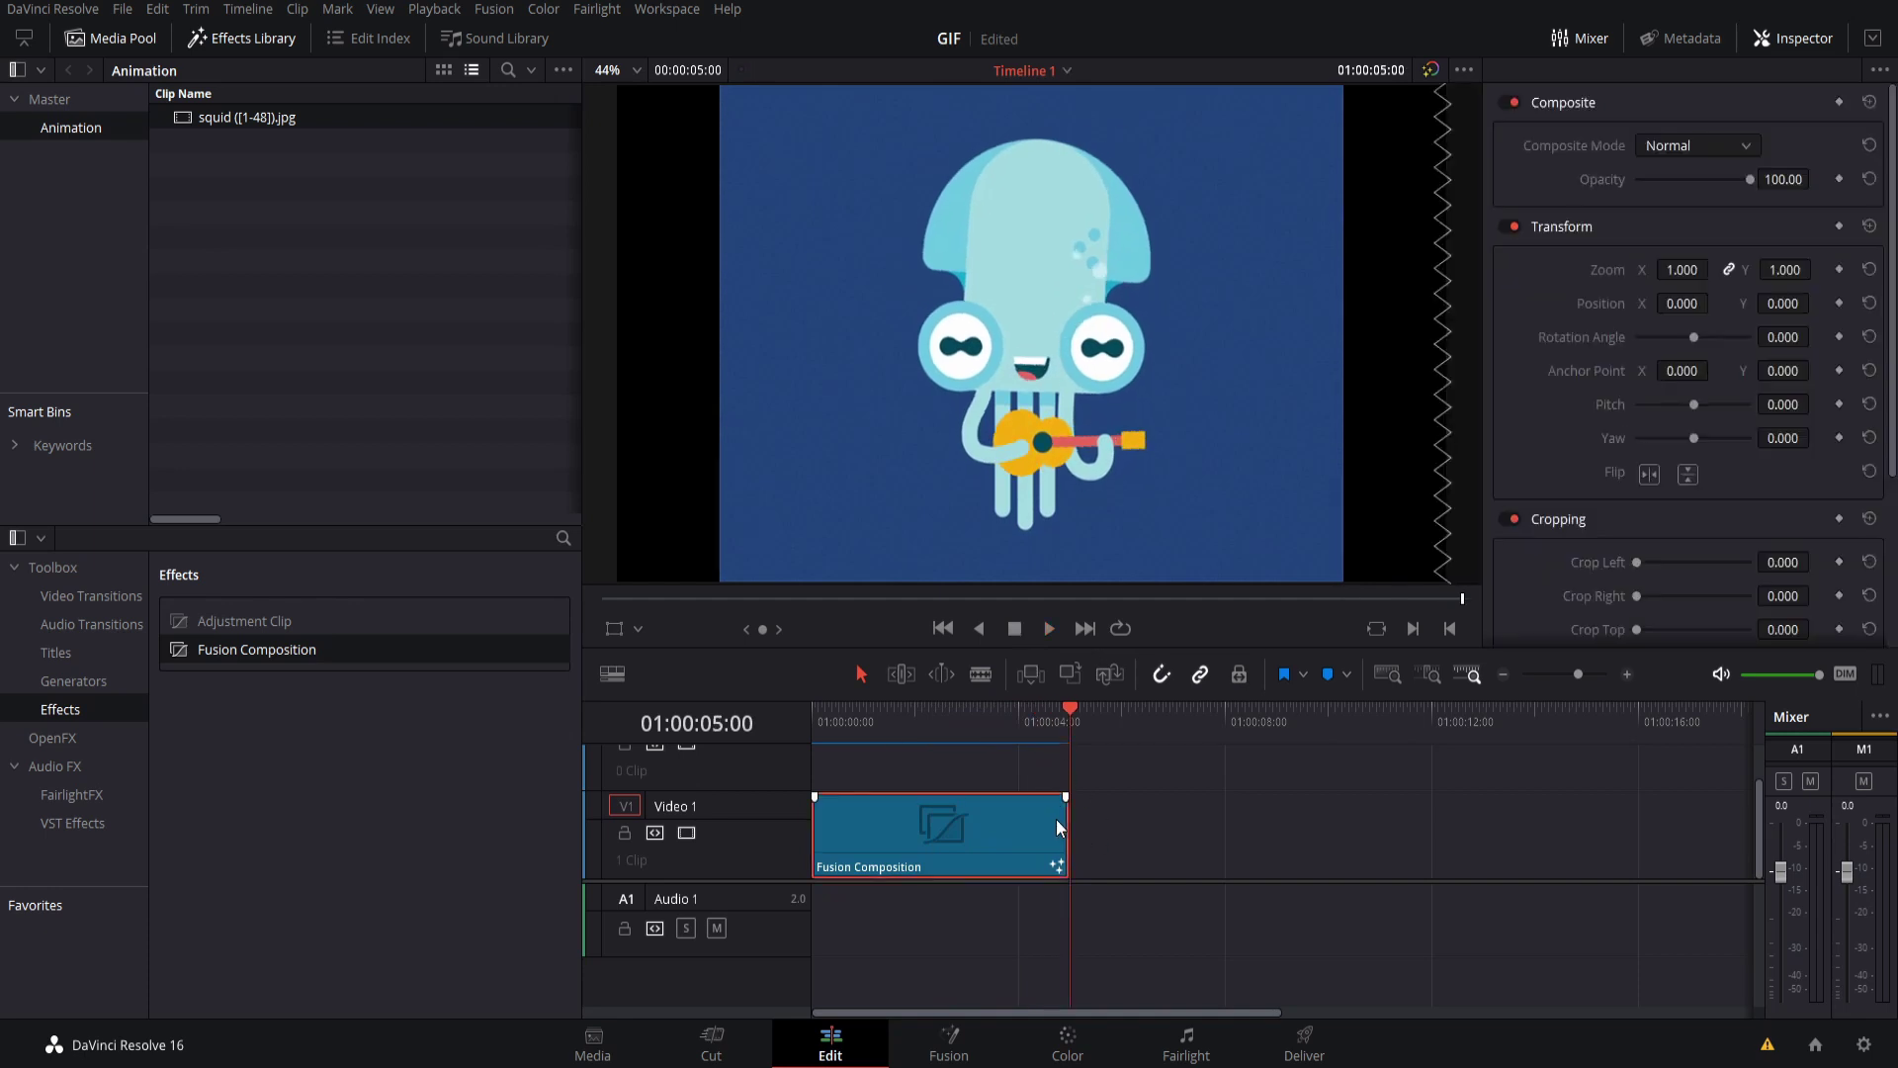
{"action": "left_click", "coordinate": [1060, 822]}
{"action": "left_click_drag", "start_coordinate": [1060, 822], "coordinate": [1505, 825]}
{"action": "left_click", "coordinate": [998, 720]}
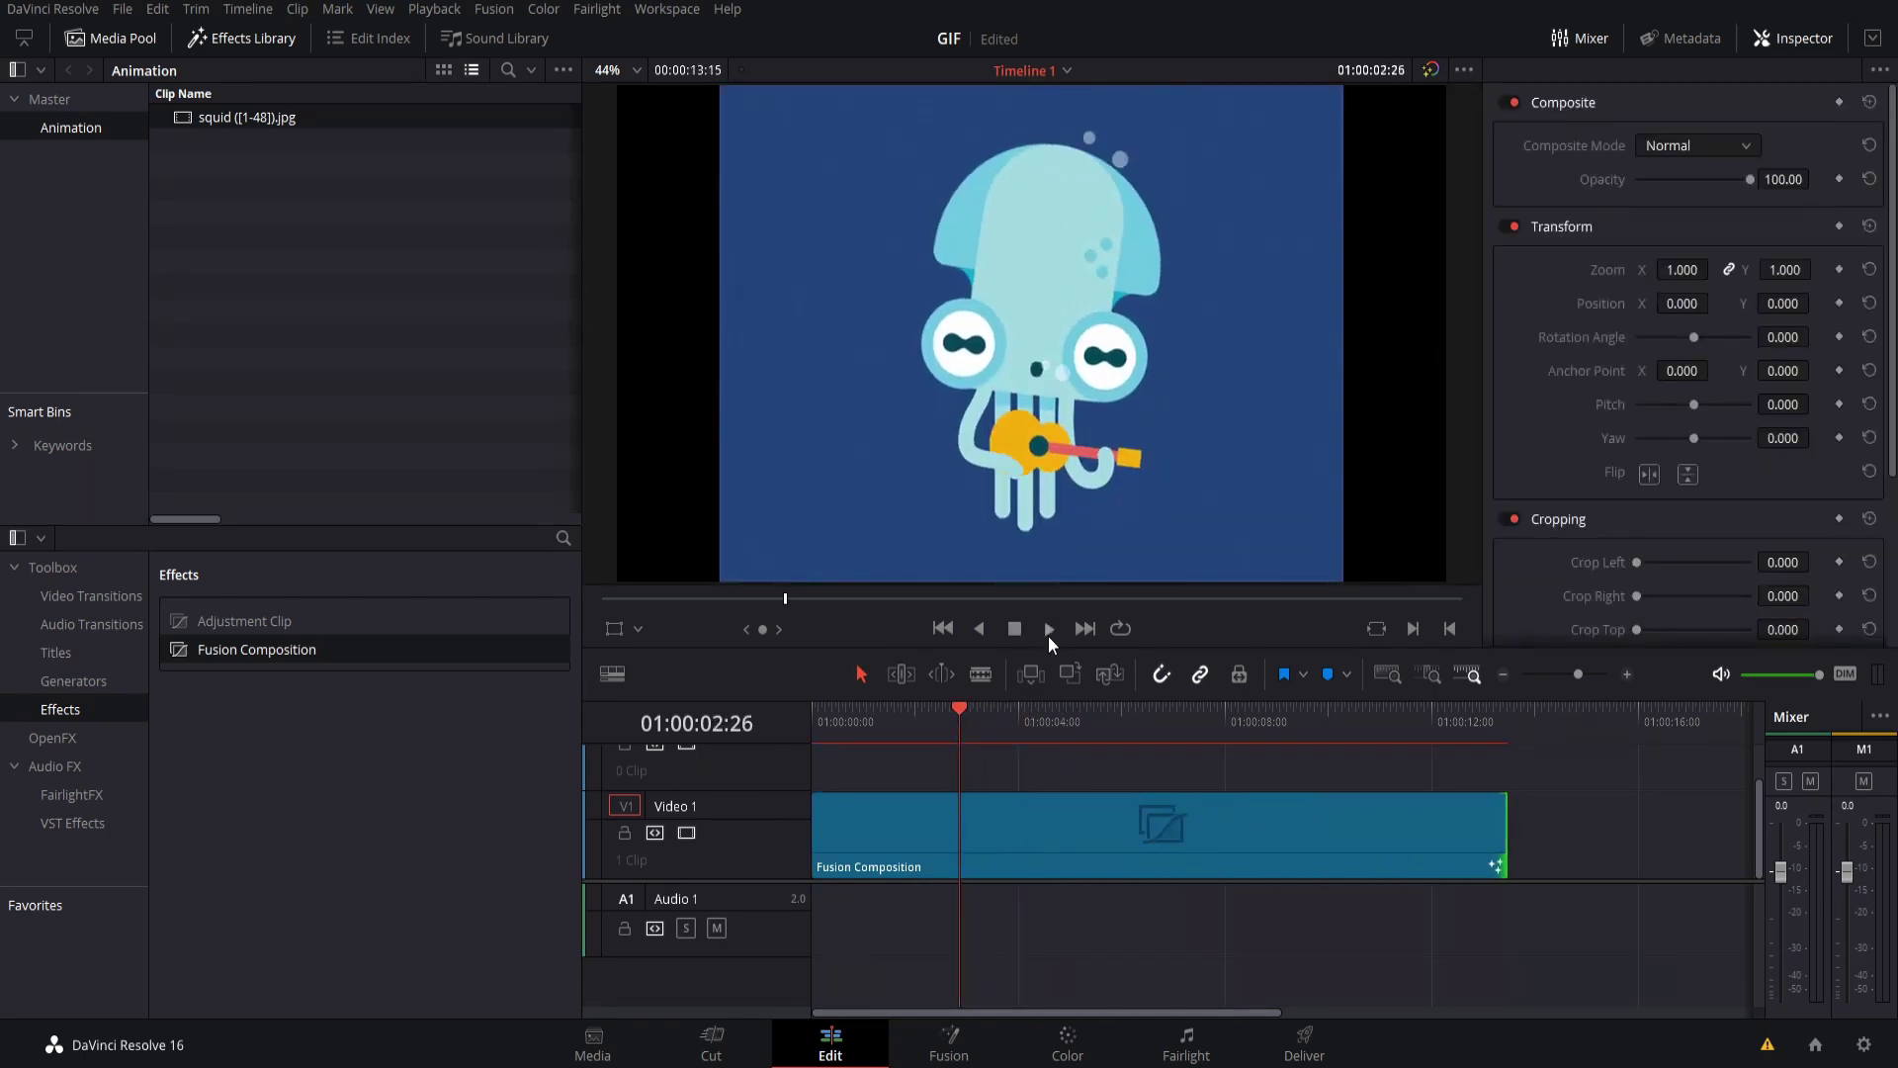
{"action": "left_click", "coordinate": [1049, 629]}
{"action": "left_click", "coordinate": [994, 720]}
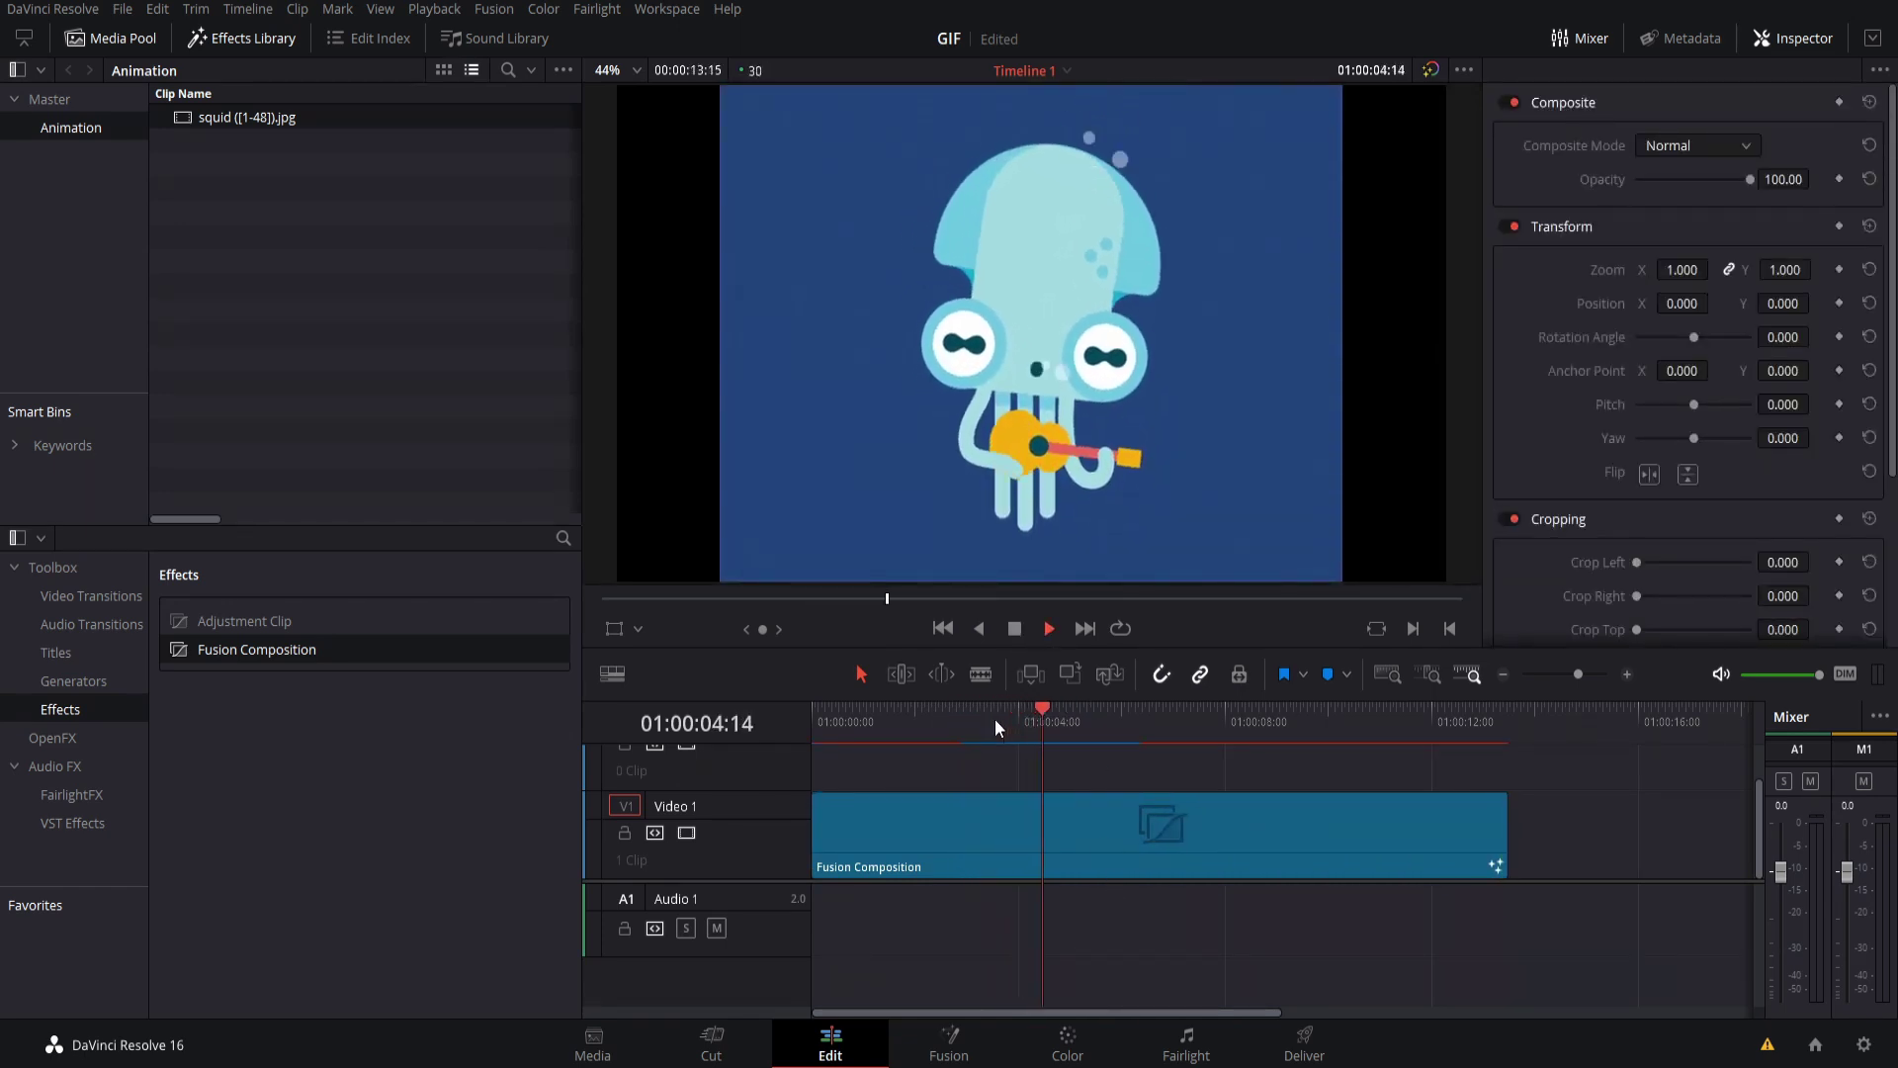
{"action": "key", "text": "space"}
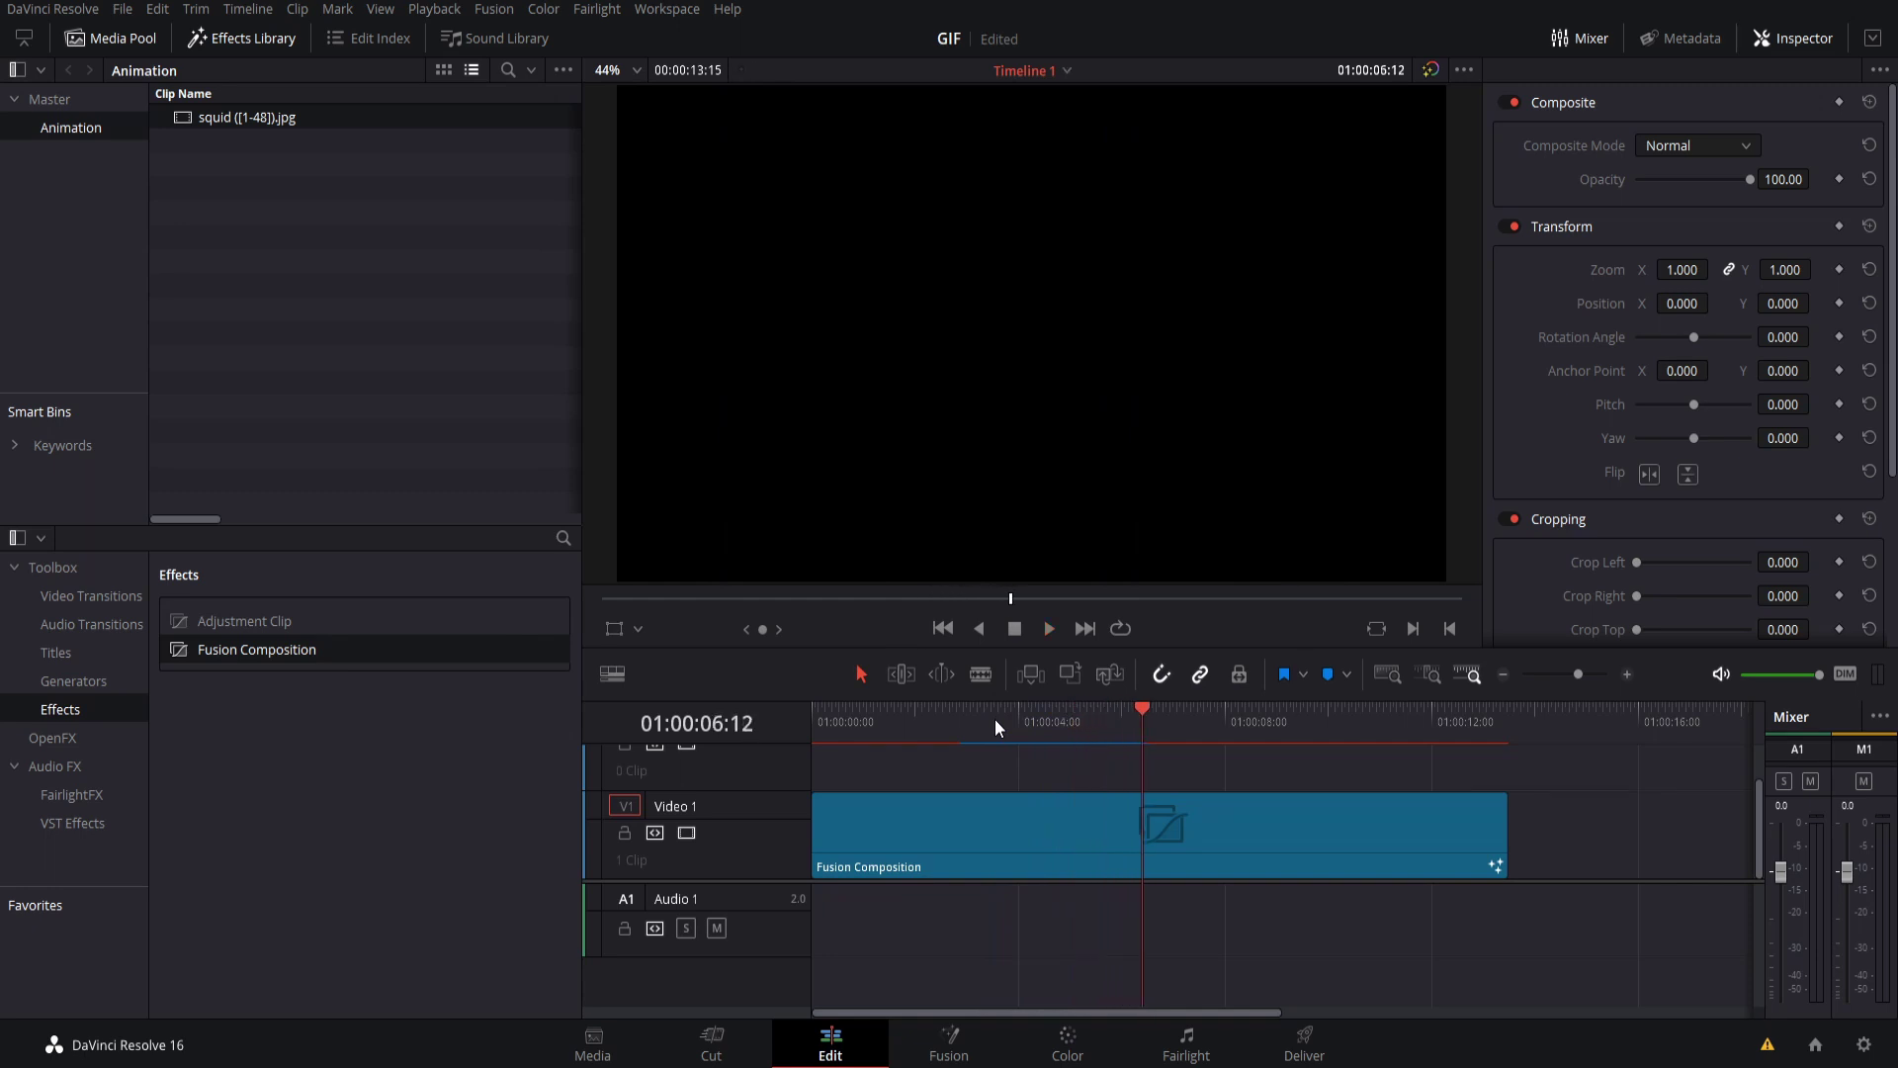
- In Fusion, extend MediaIn1's global out point to frame 404, then return to the Edit page
{"action": "left_click", "coordinate": [994, 1034]}
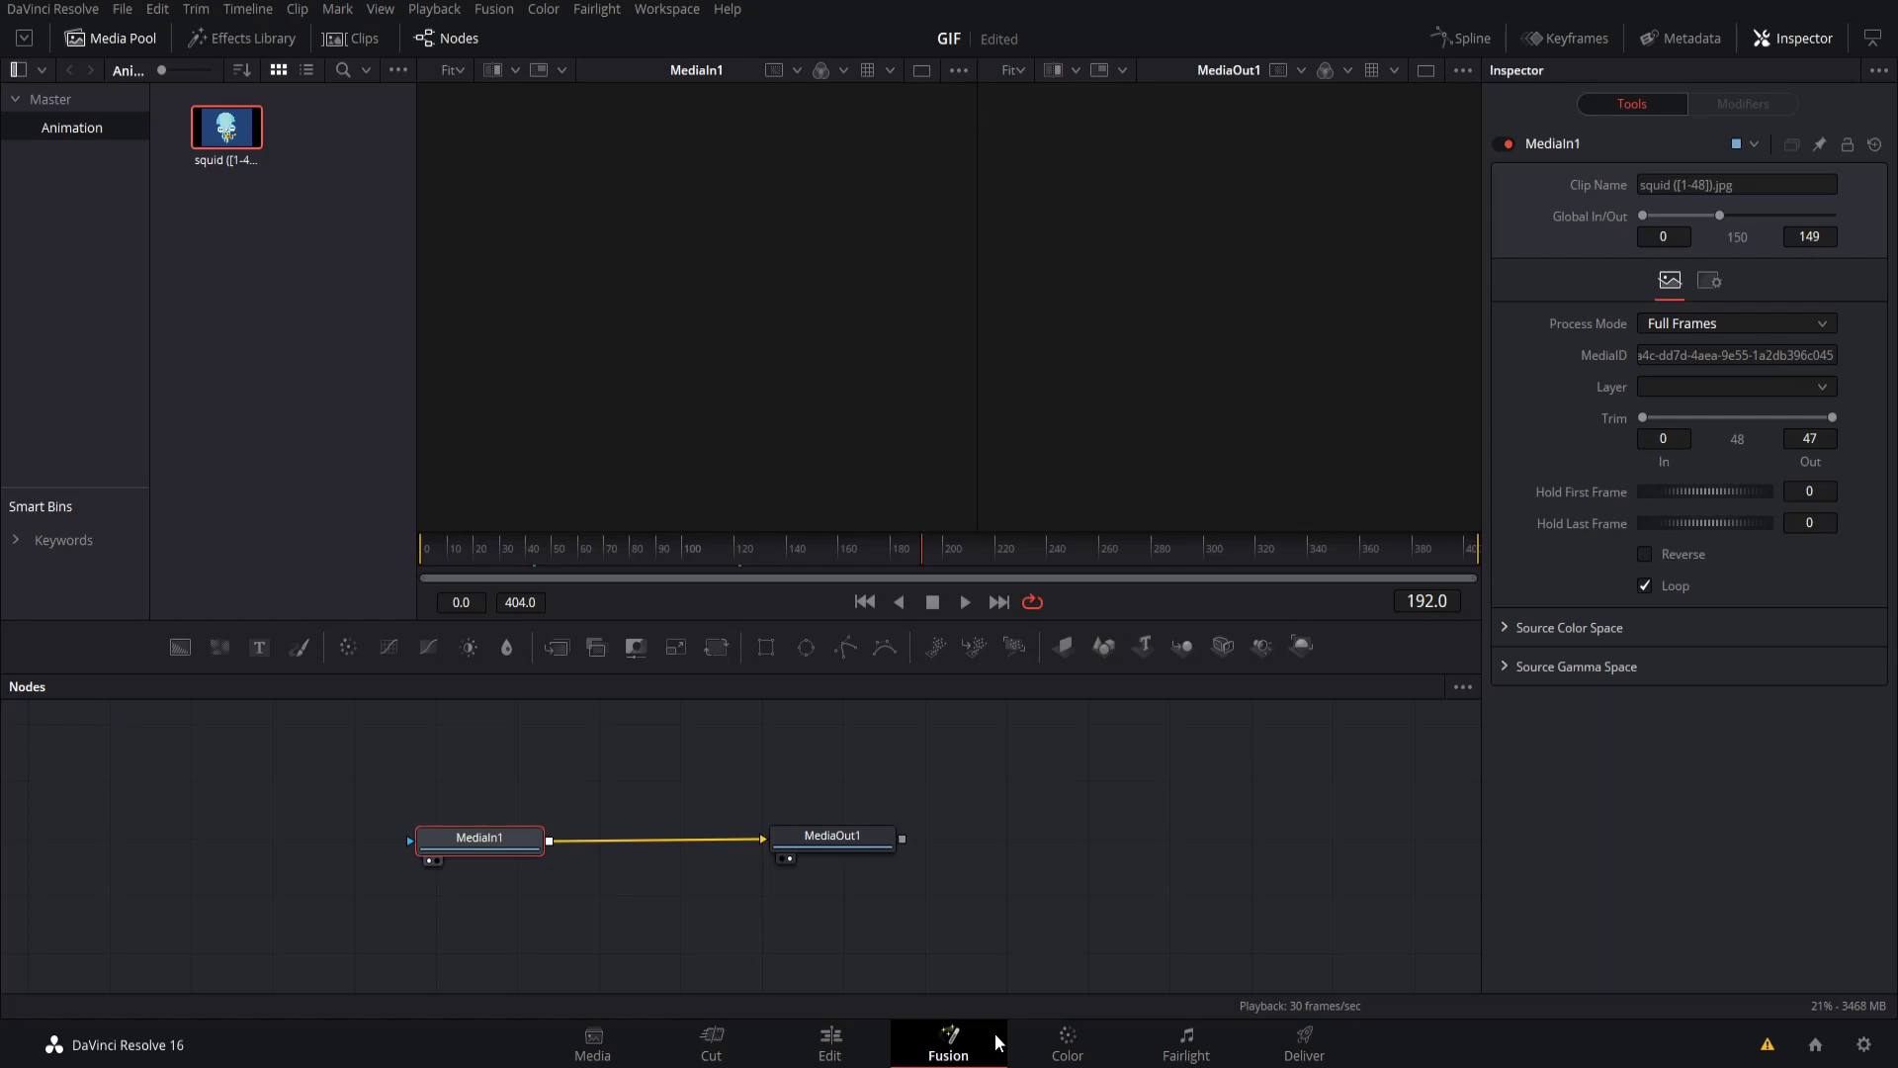
{"action": "left_click_drag", "start_coordinate": [504, 842], "coordinate": [506, 839]}
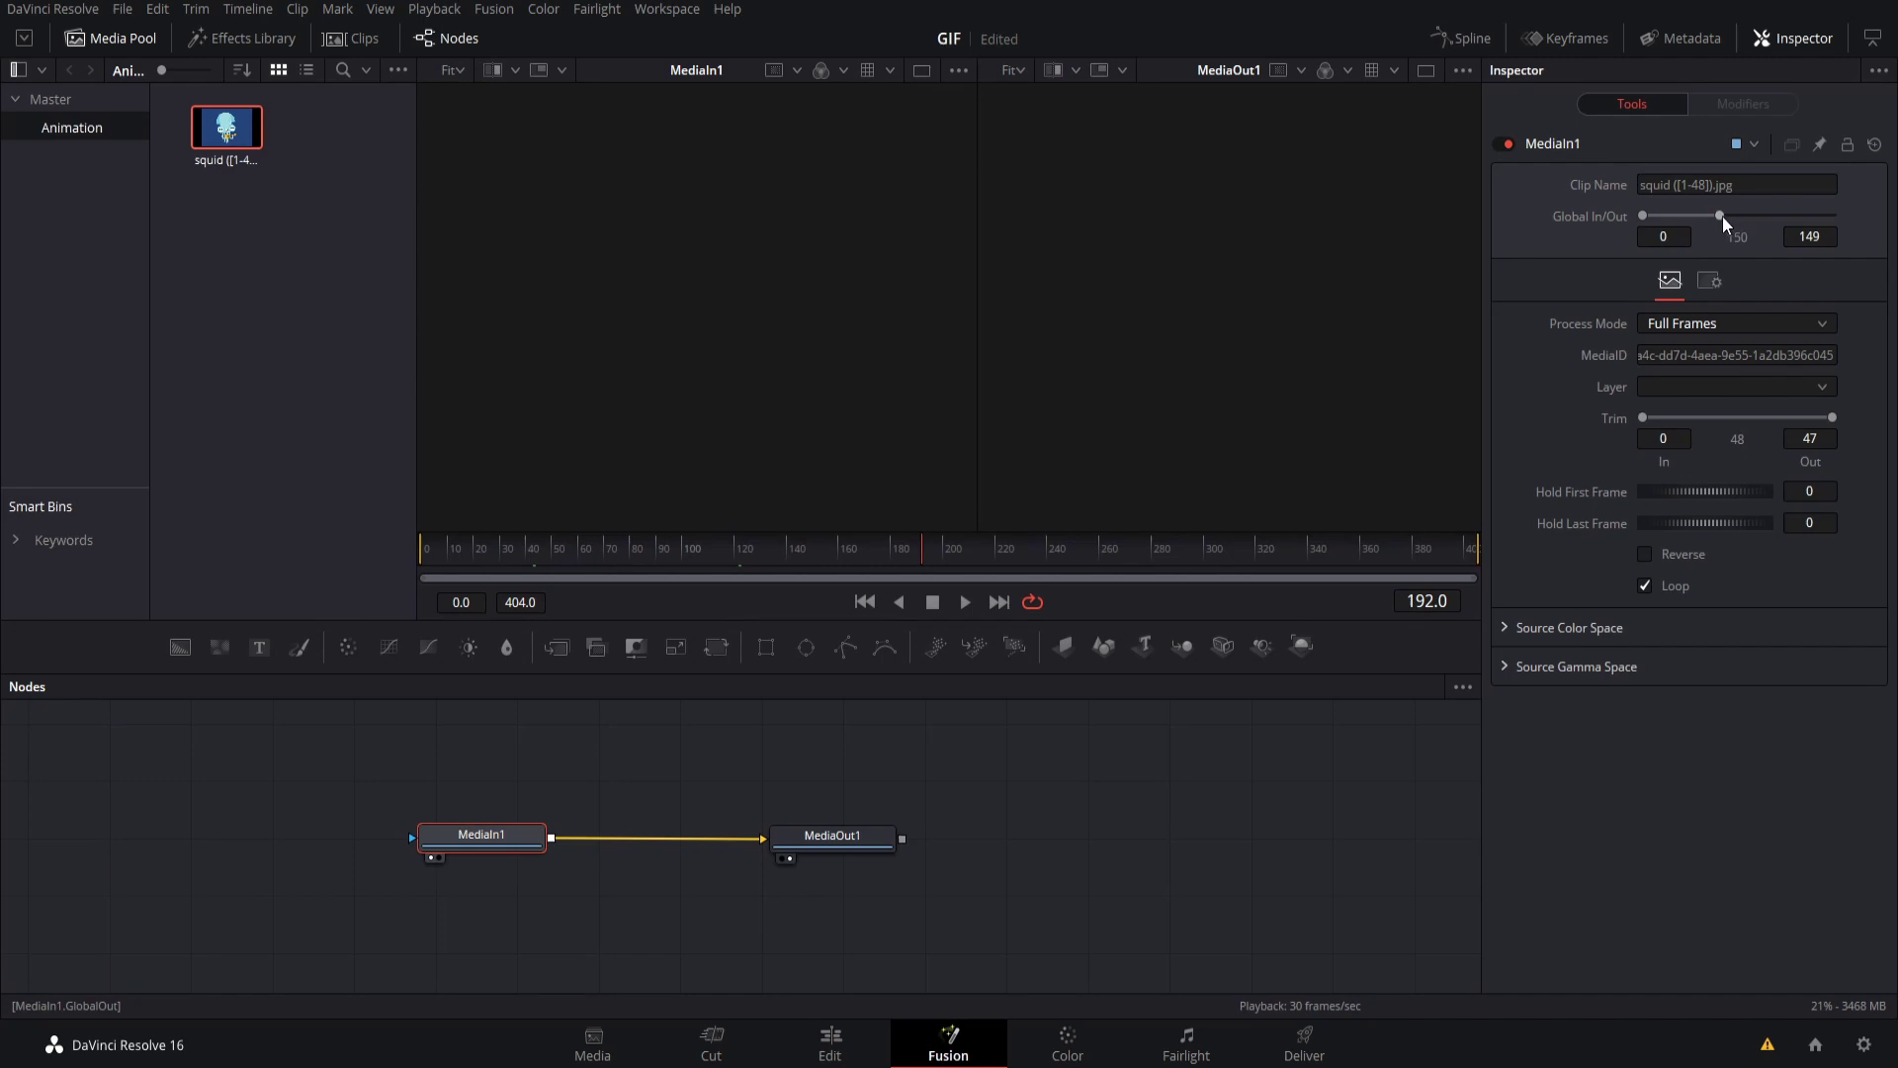
{"action": "left_click_drag", "start_coordinate": [1721, 215], "coordinate": [1848, 212]}
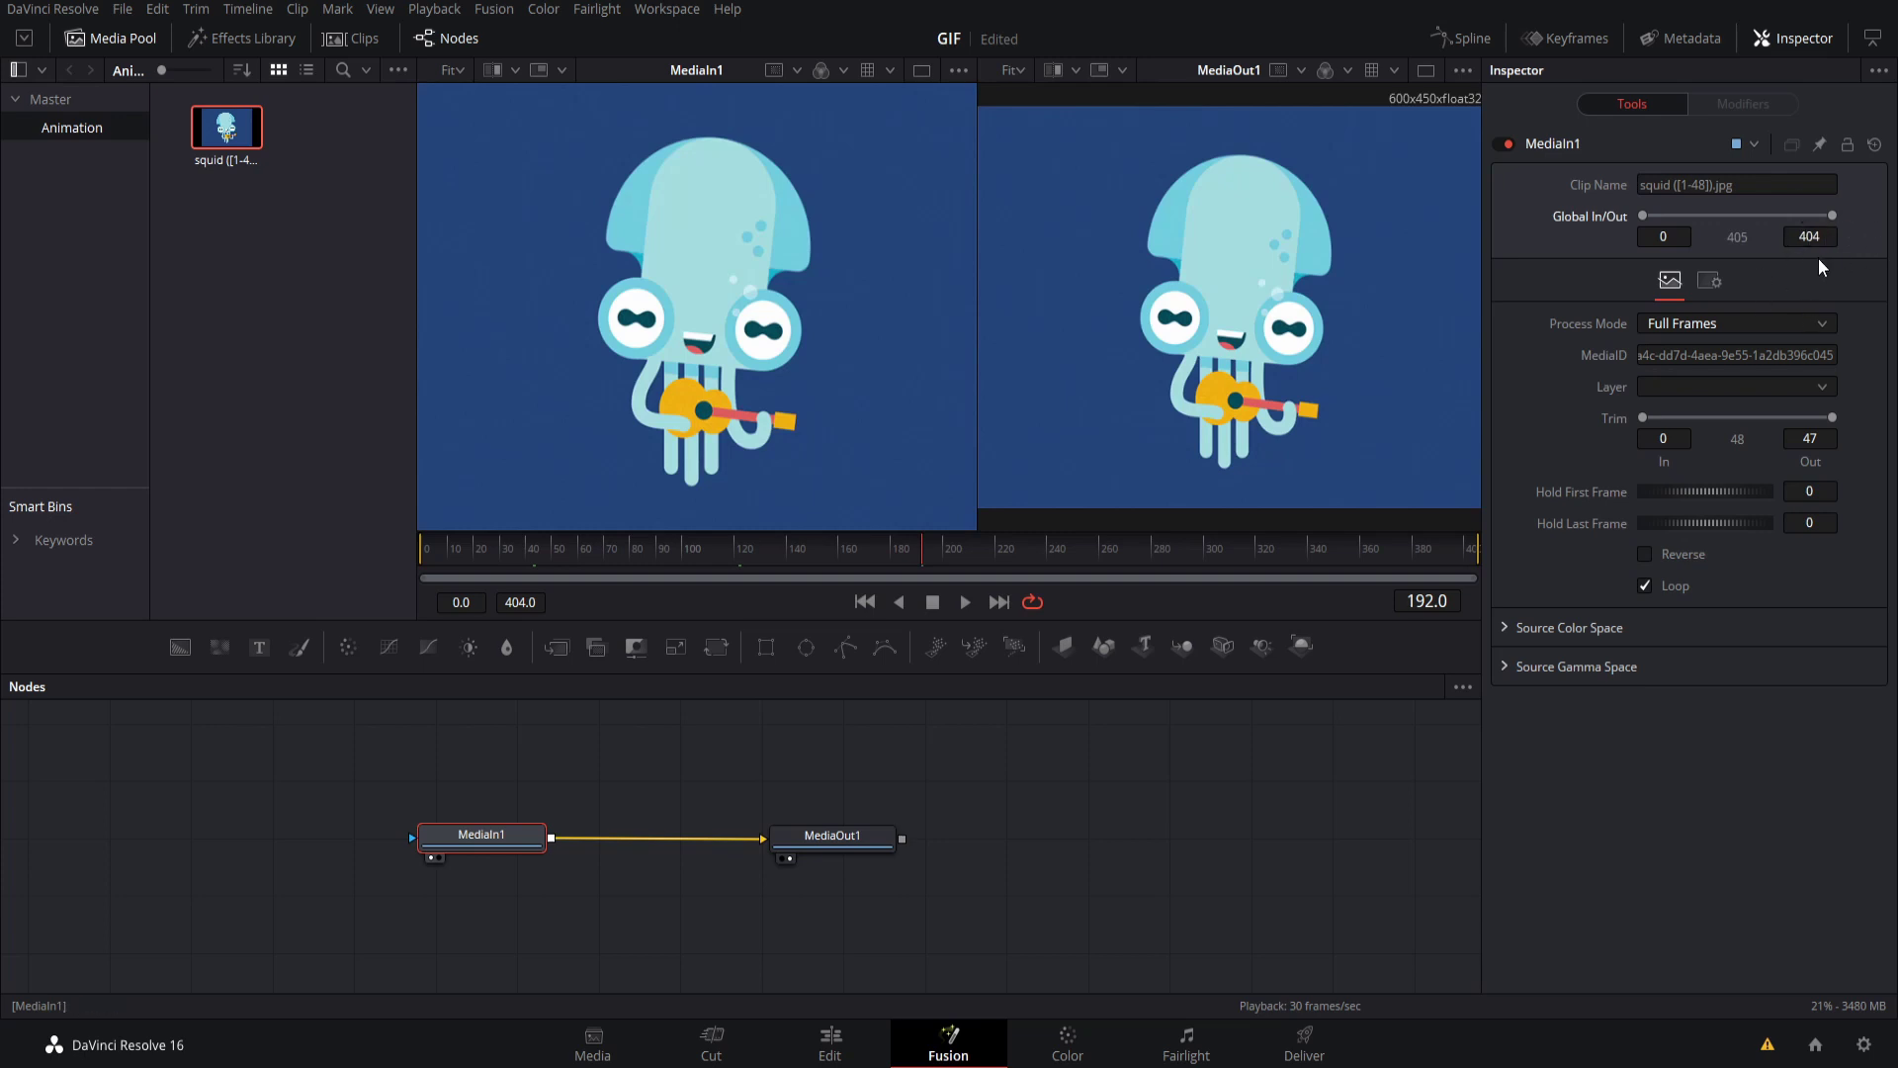
{"action": "key", "text": "shift+4"}
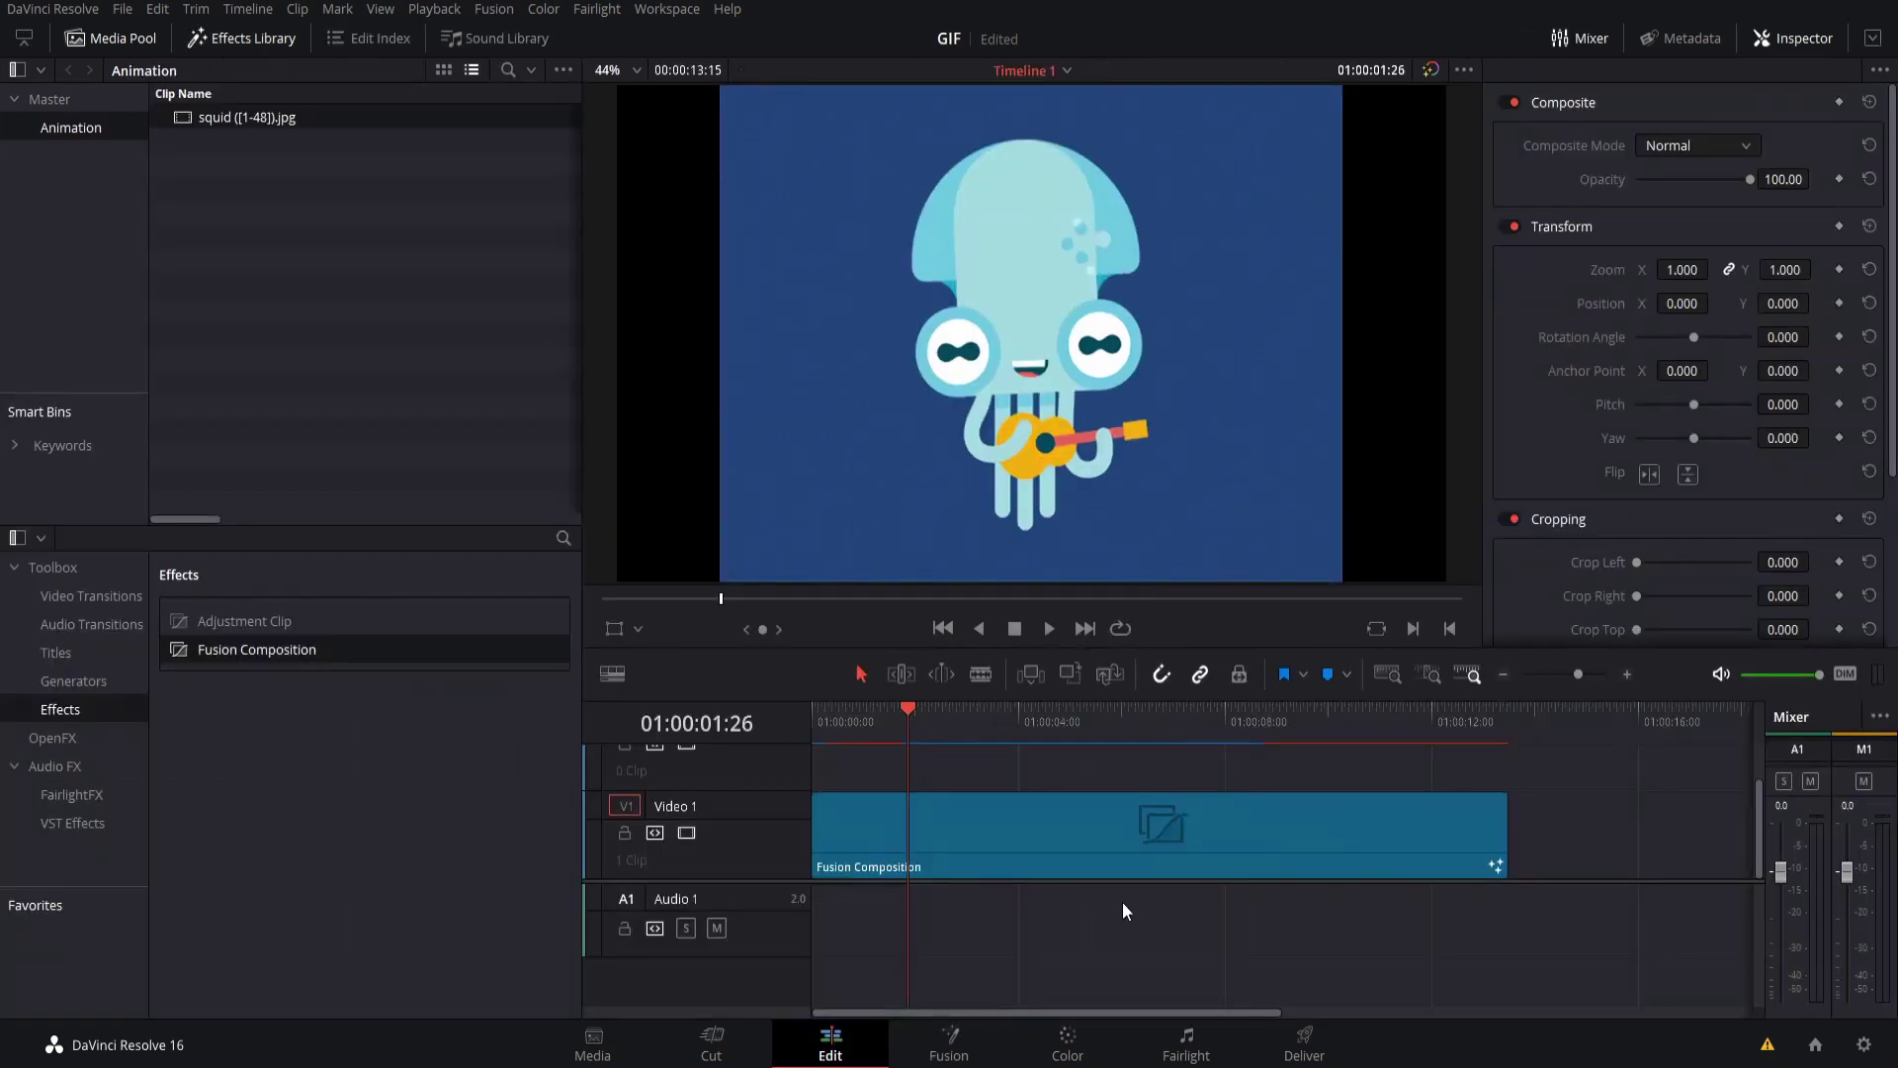
{"action": "key", "text": "space"}
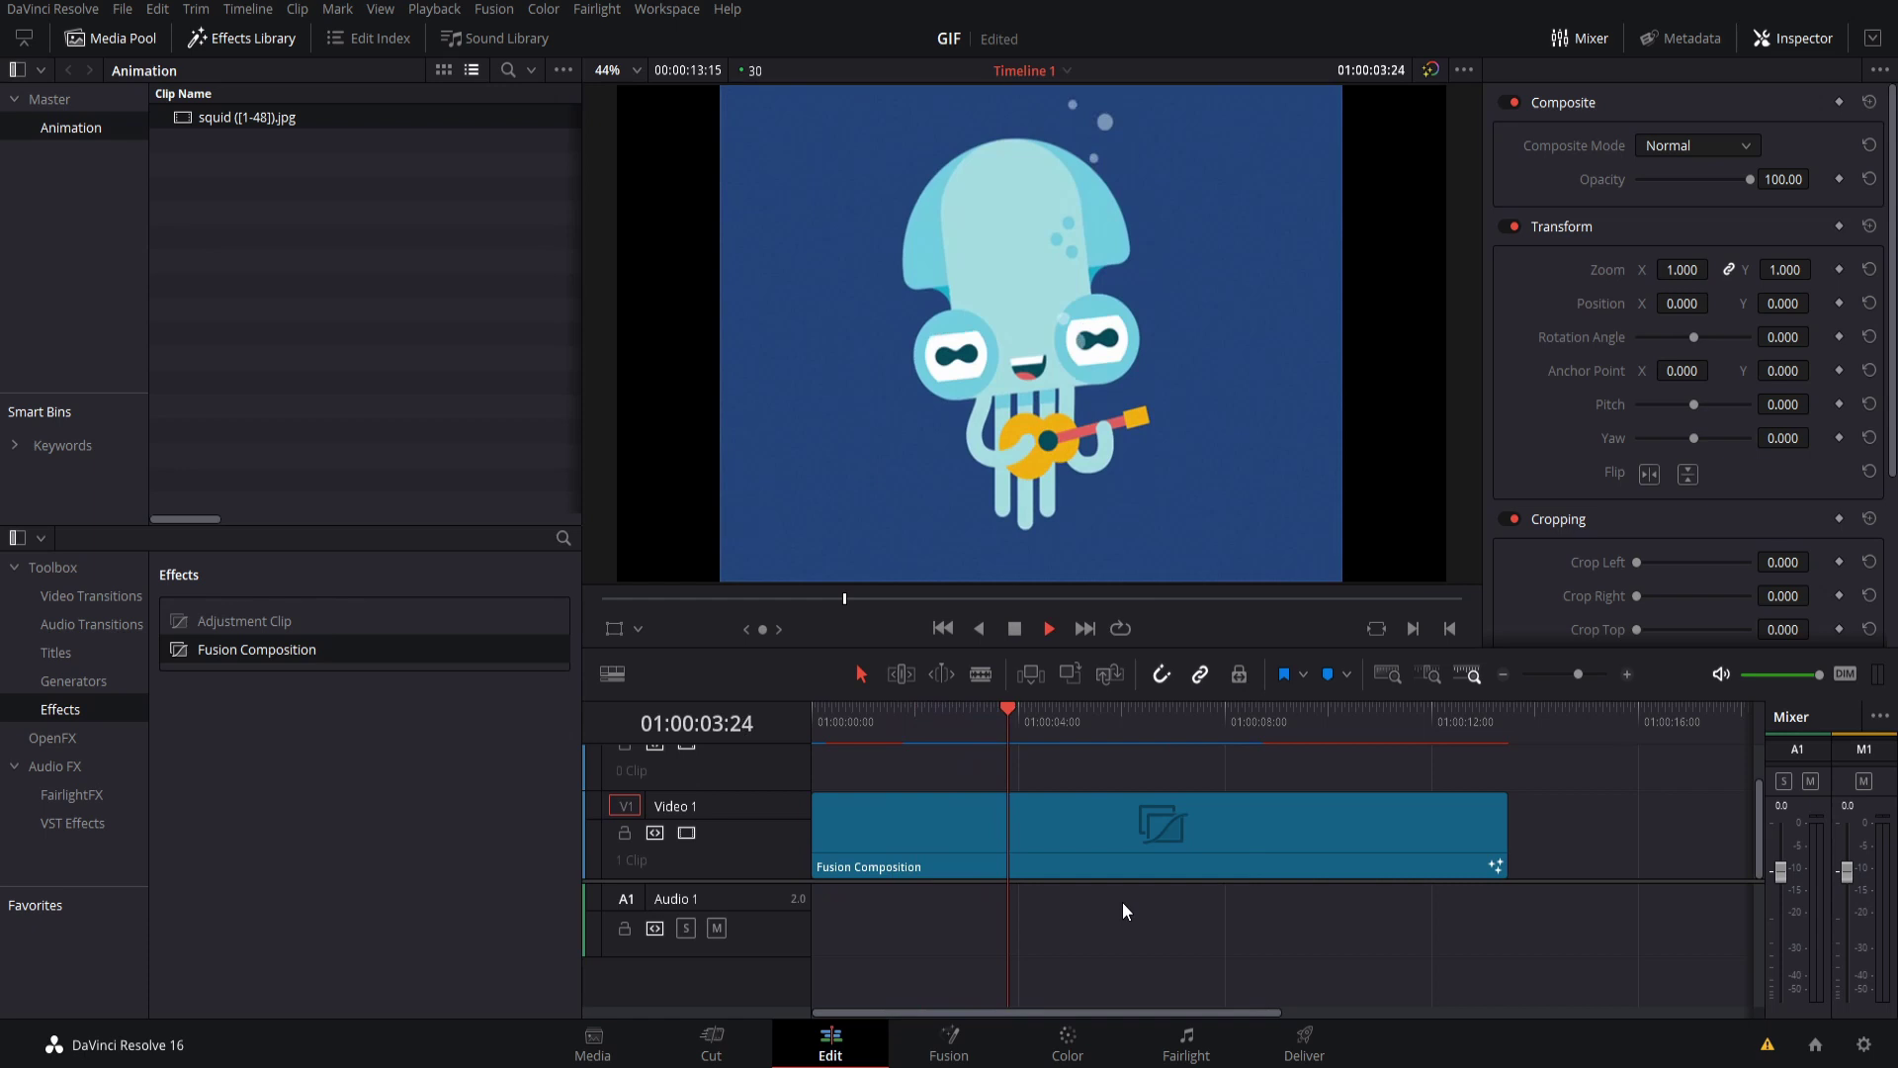